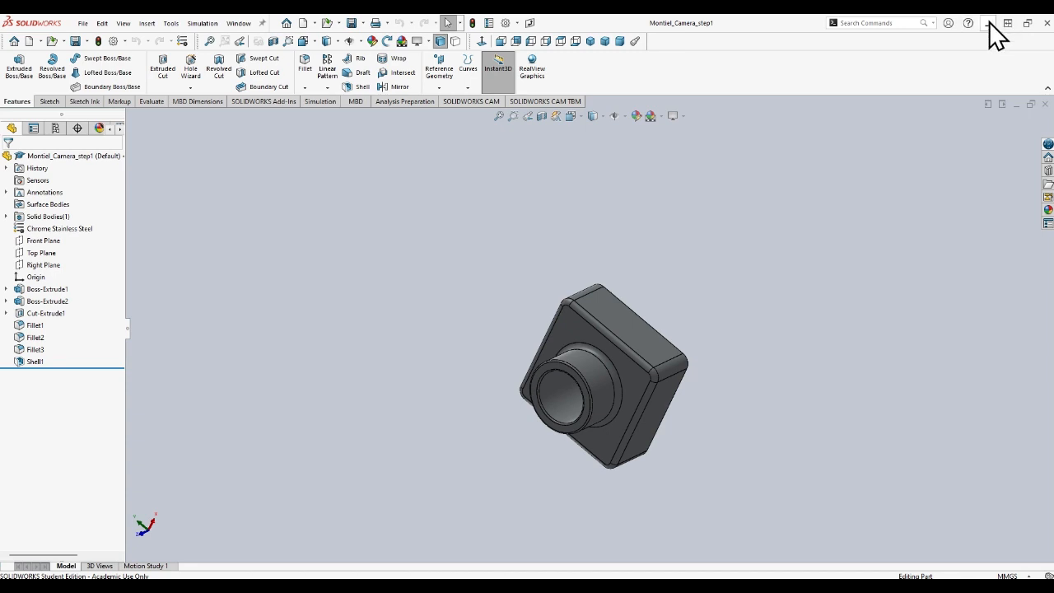
- Open the camera back part and the camera assembly from the SW Lesson 3 Drawings folder
click(989, 21)
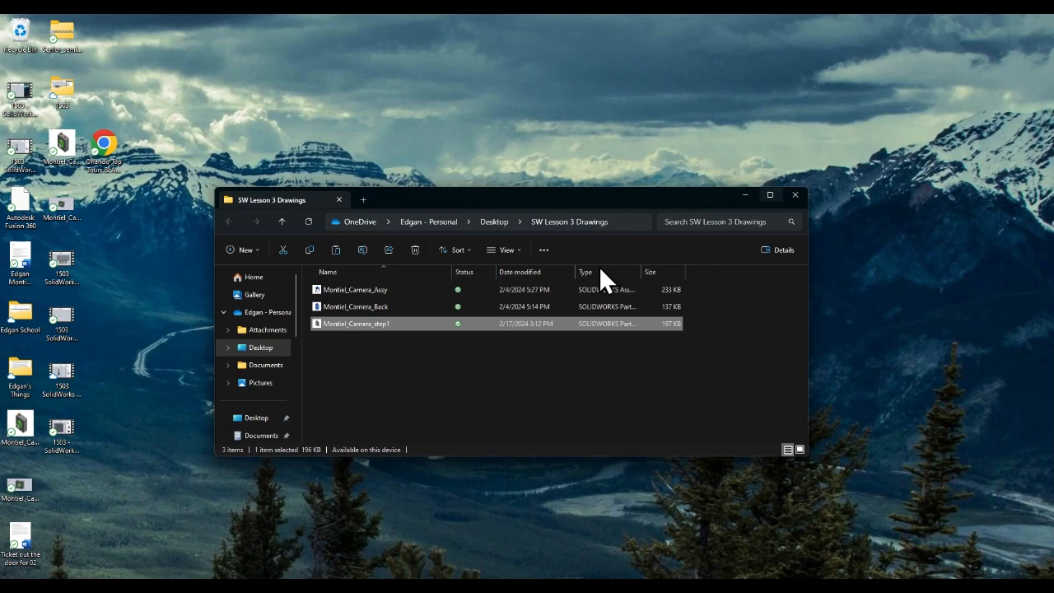
click(359, 307)
double_click(359, 307)
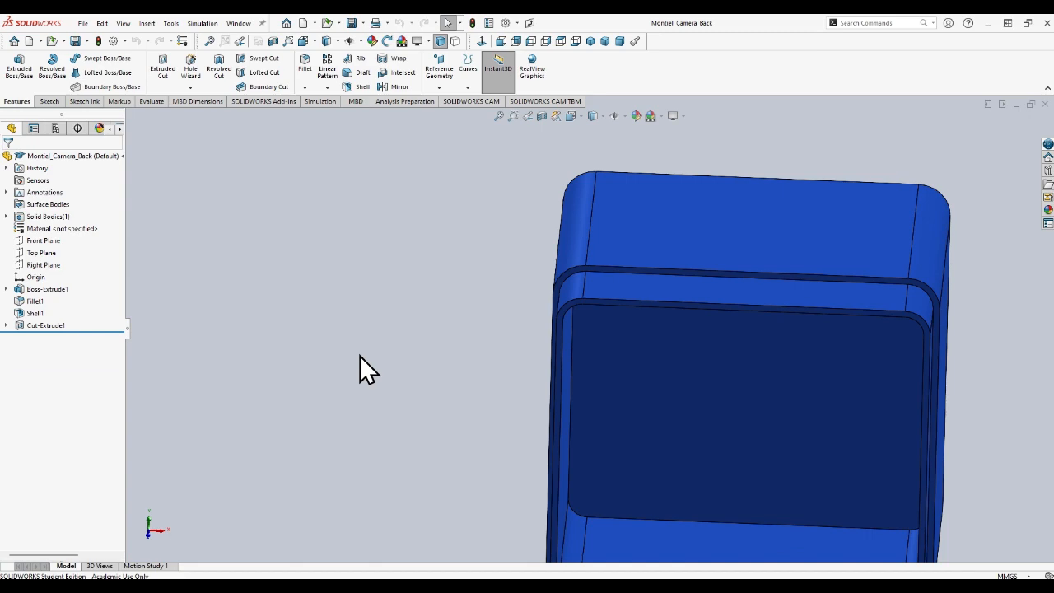
click(987, 23)
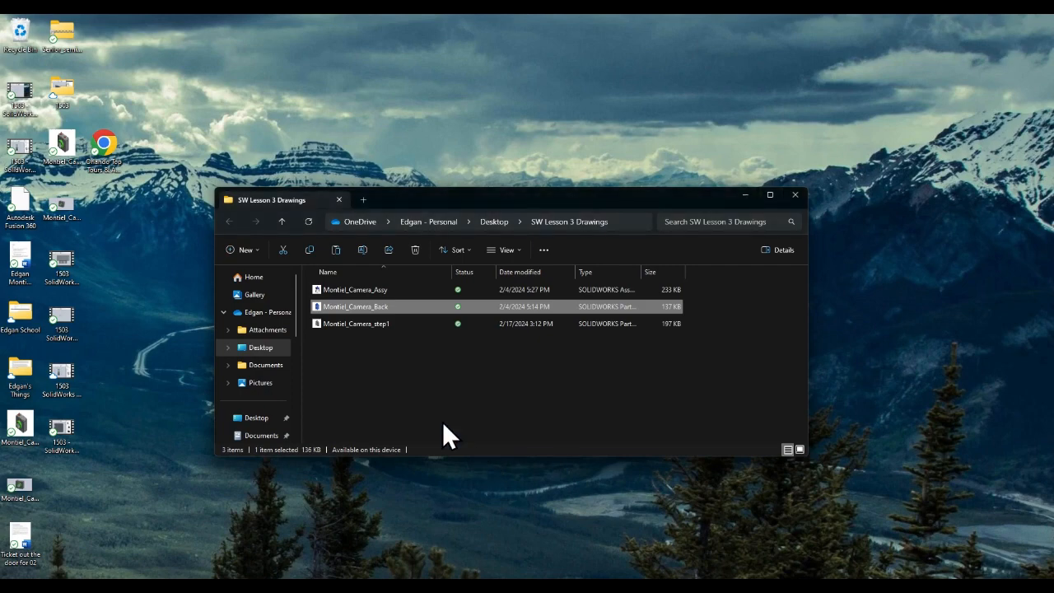
click(377, 289)
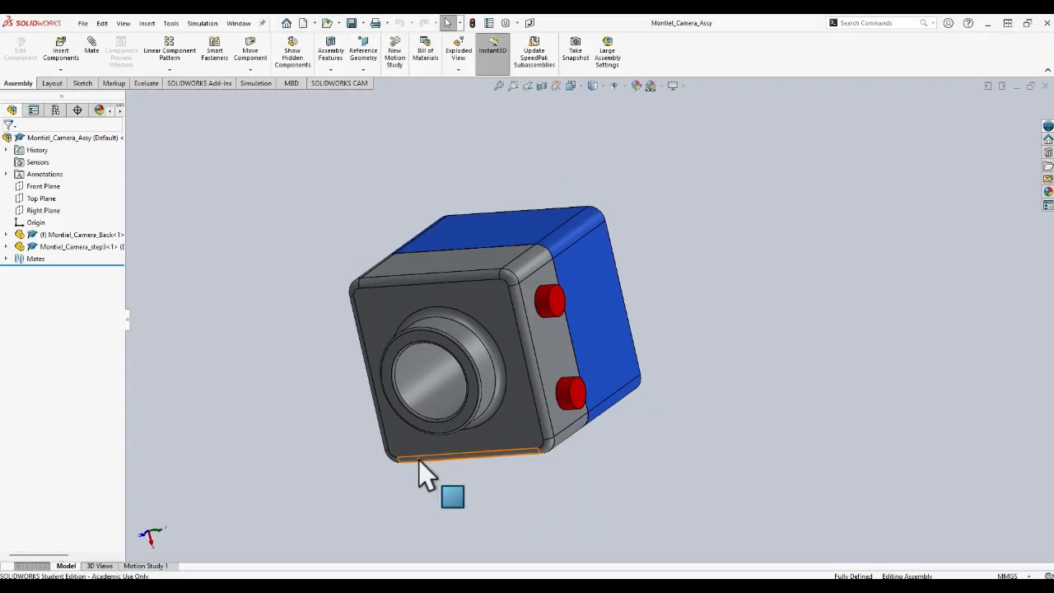
click(988, 23)
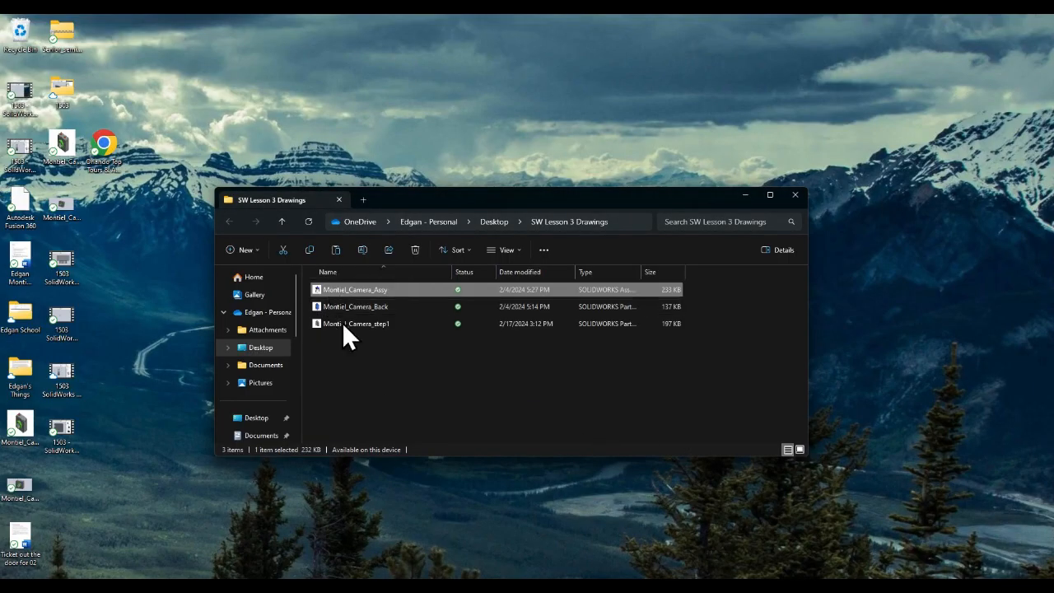
- Close the SW Lesson 3 Drawings folder window and switch to SOLIDWORKS with the camera back part in front
click(153, 402)
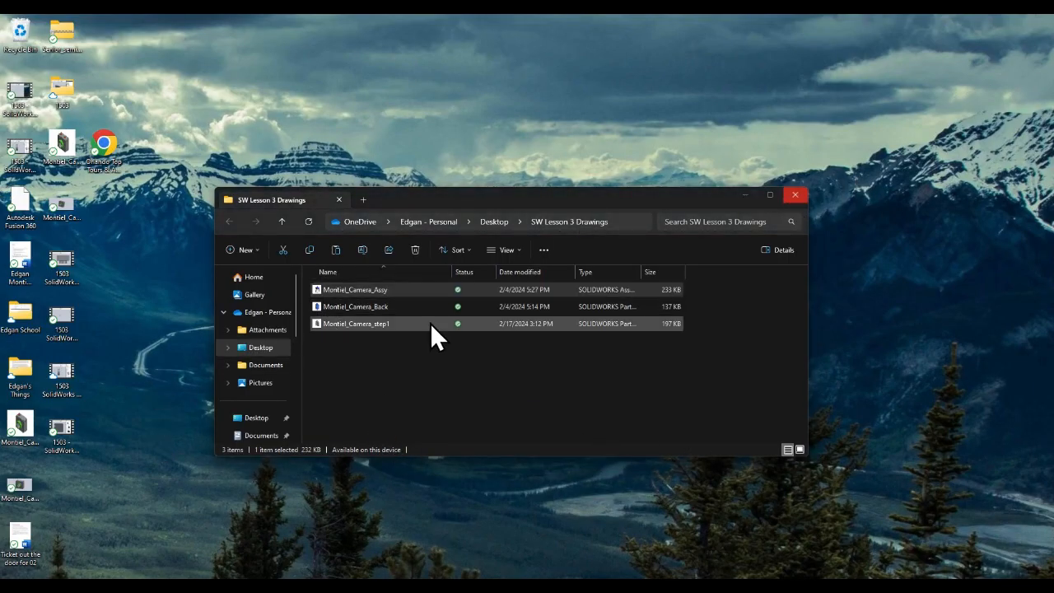
click(795, 194)
click(346, 365)
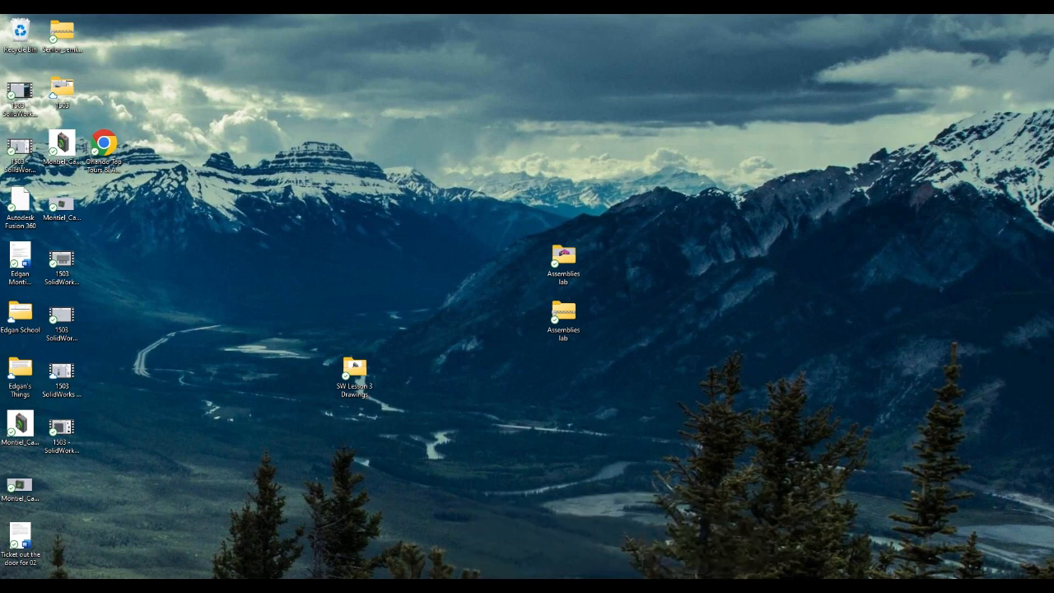
mouse_move(651, 586)
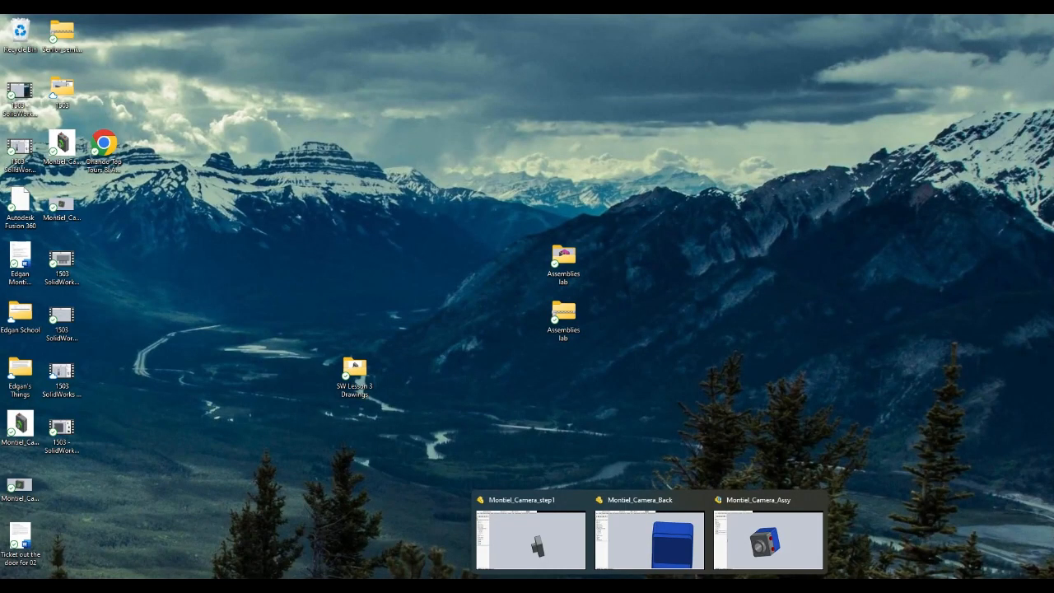
click(565, 547)
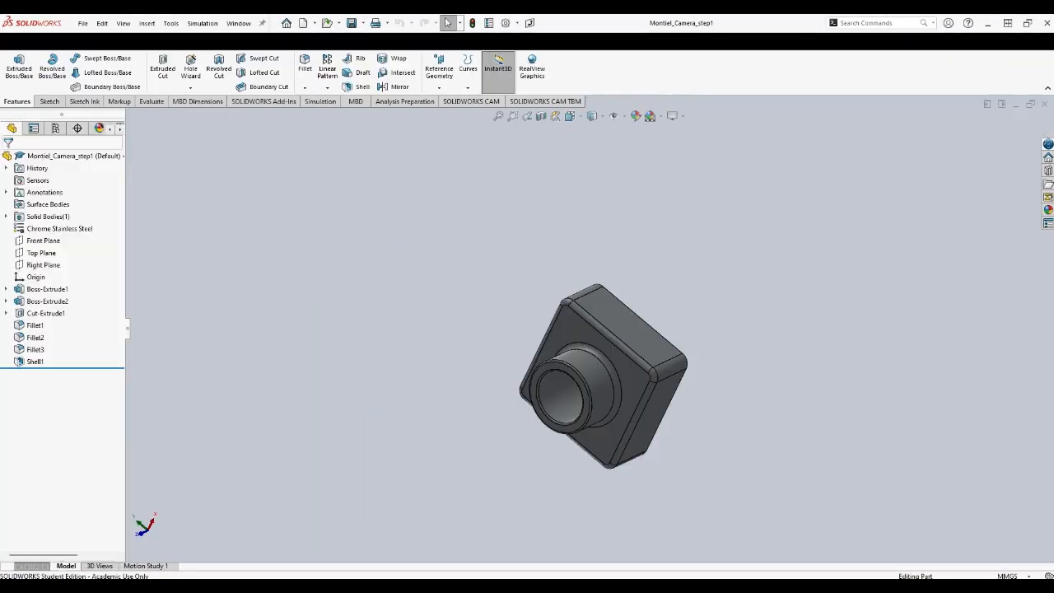
mouse_move(650, 586)
click(616, 516)
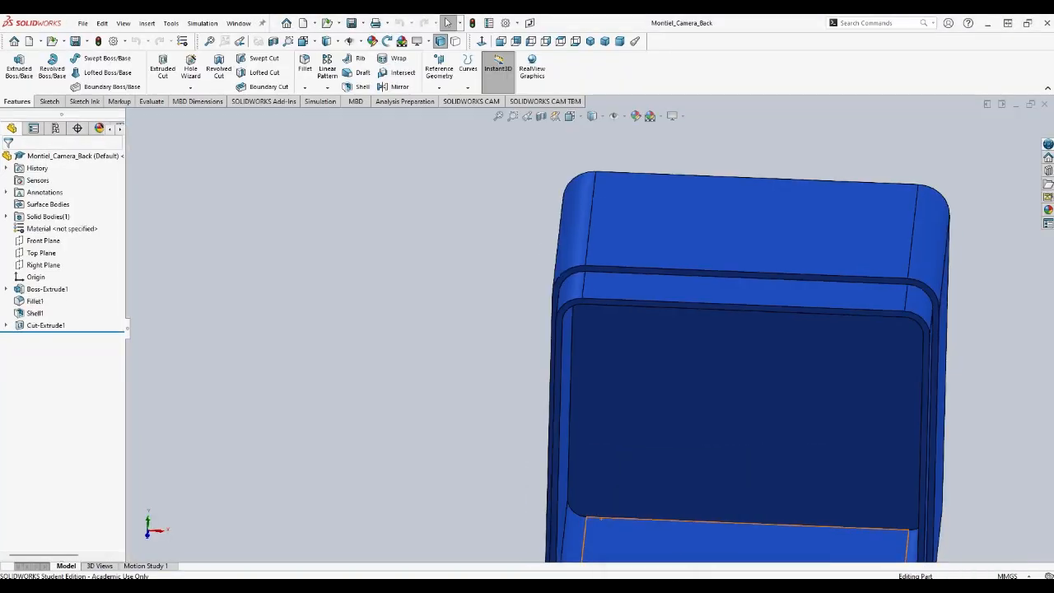
- Open the SOLIDWORKS Tutorials at Lesson 3: Drawings and go to the topic Opening a Drawing from a Template
click(969, 25)
click(931, 95)
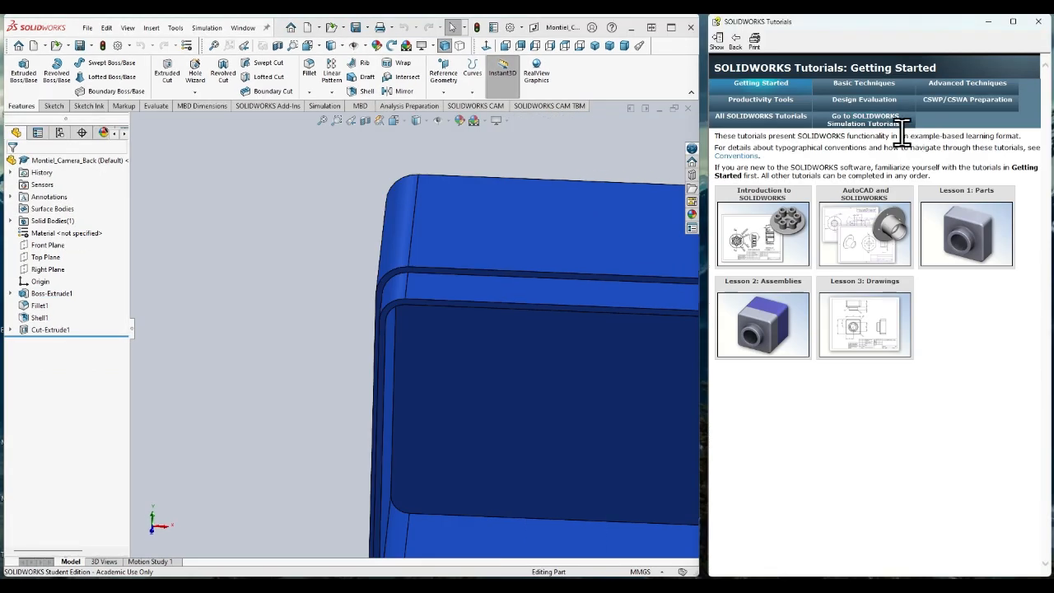
click(856, 322)
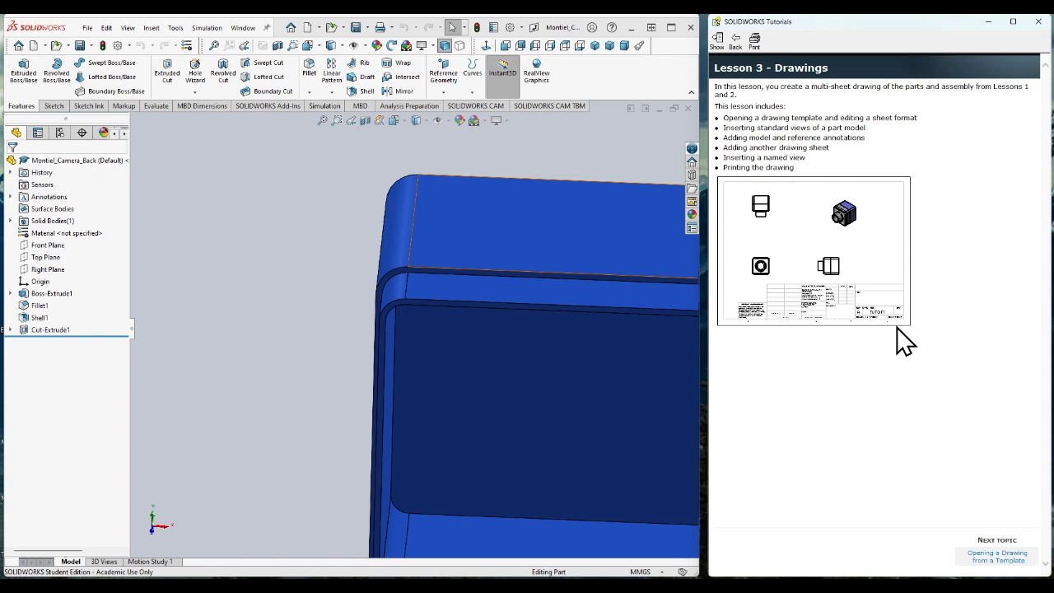
click(997, 557)
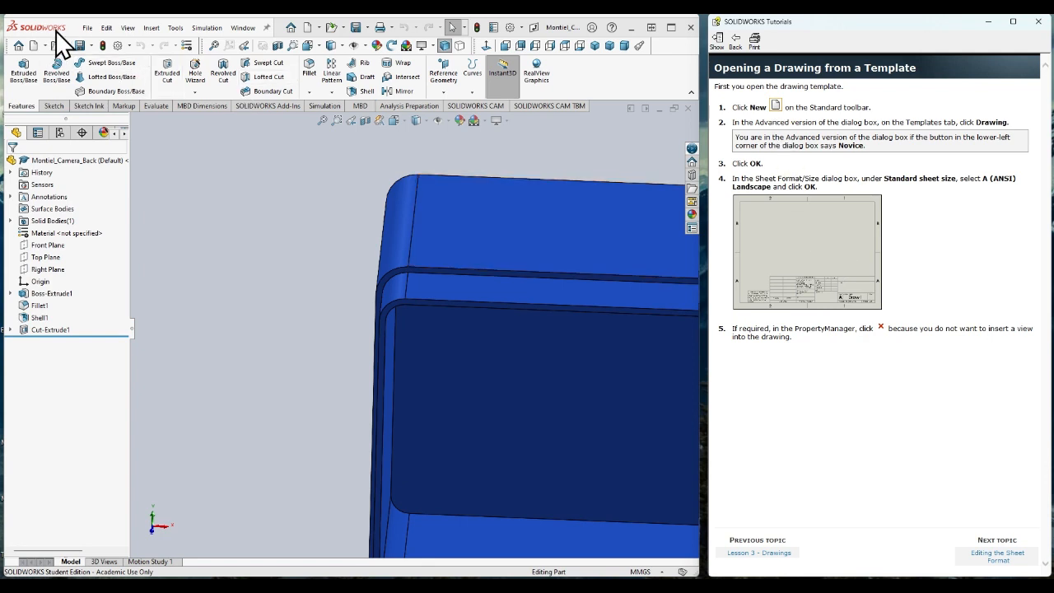
- Create a new document from the Drawing template, using the Advanced version of the new document dialog
click(87, 27)
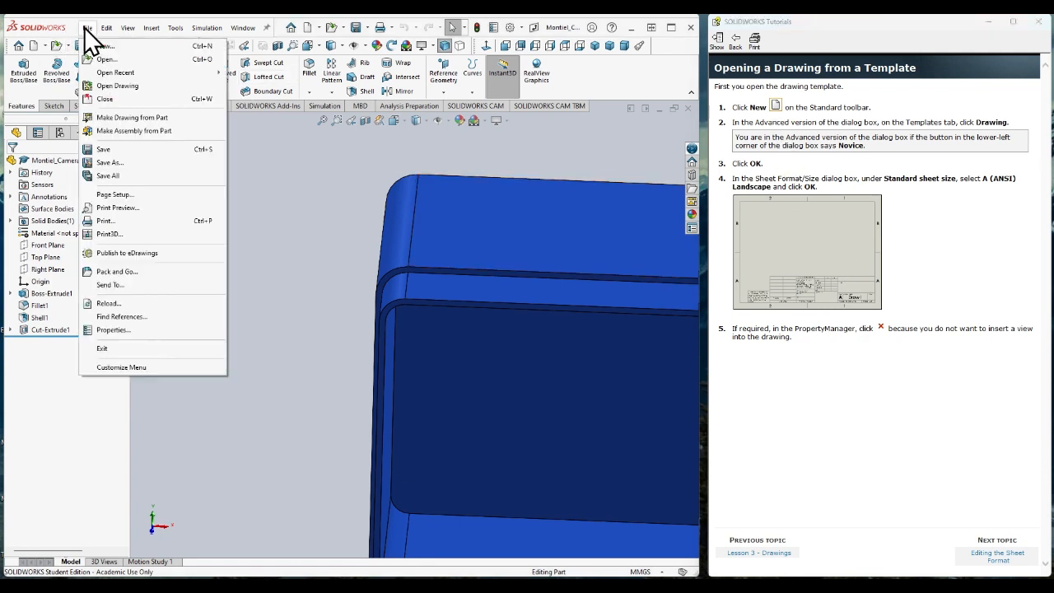
click(135, 50)
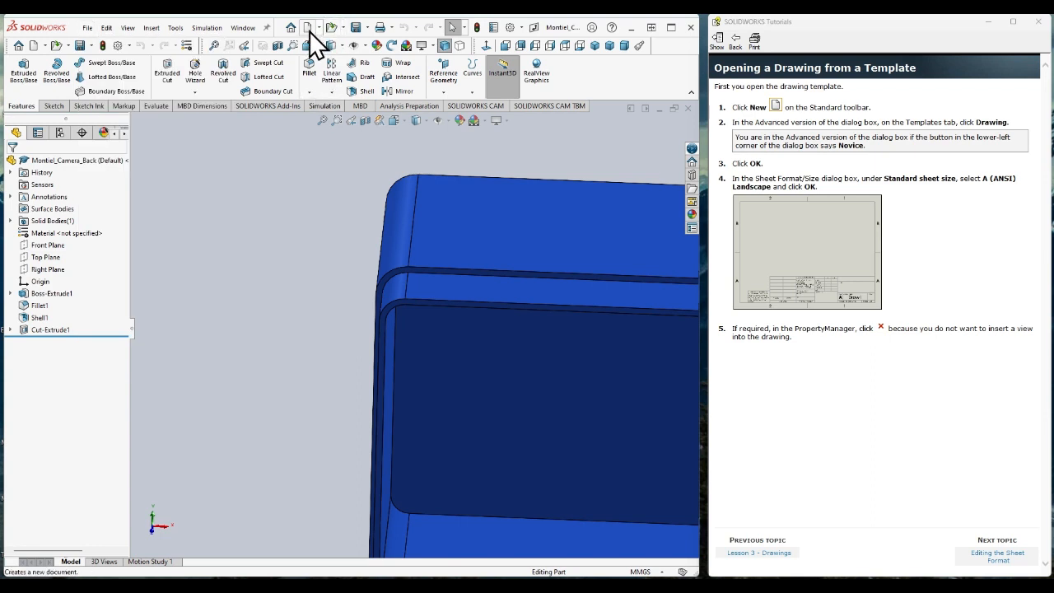
click(309, 30)
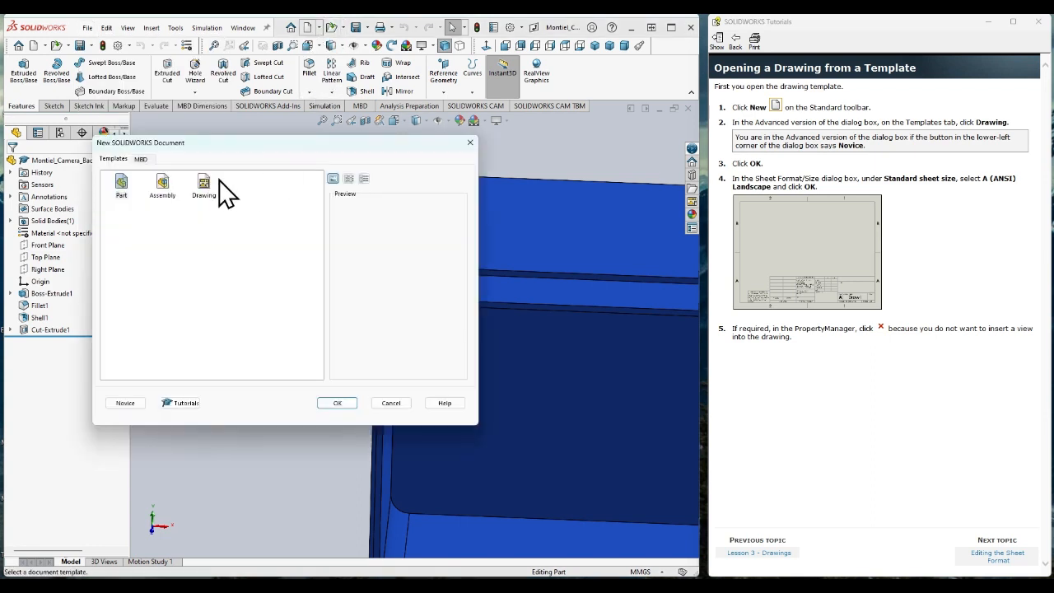
click(124, 405)
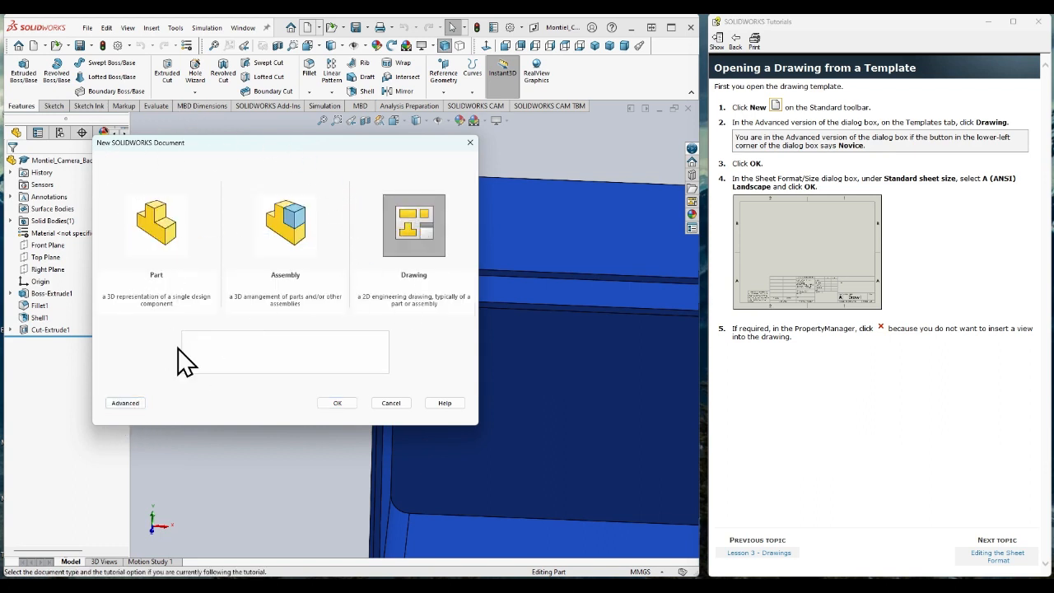
click(128, 404)
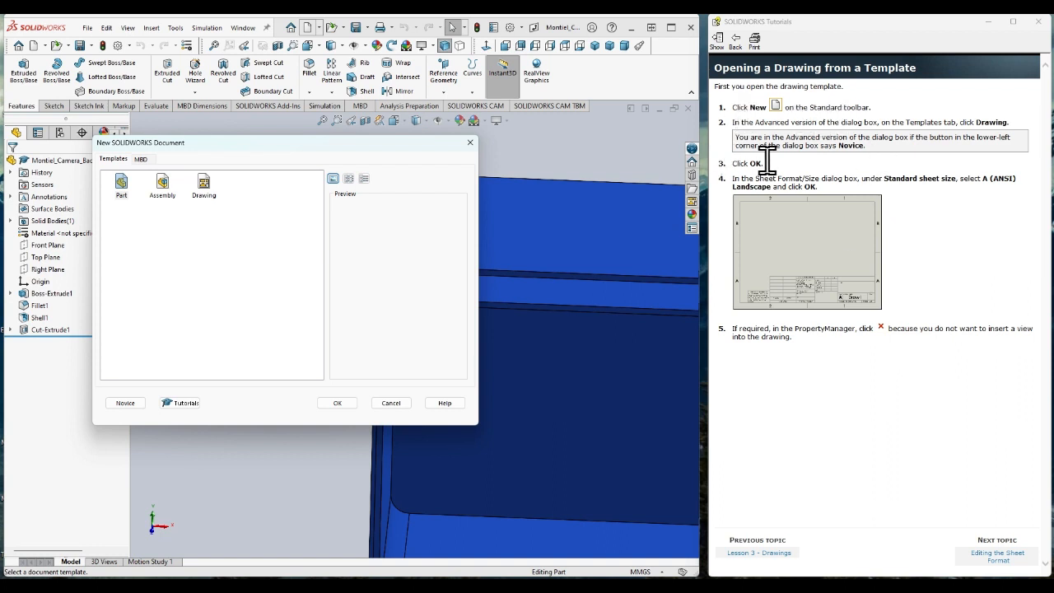
click(202, 187)
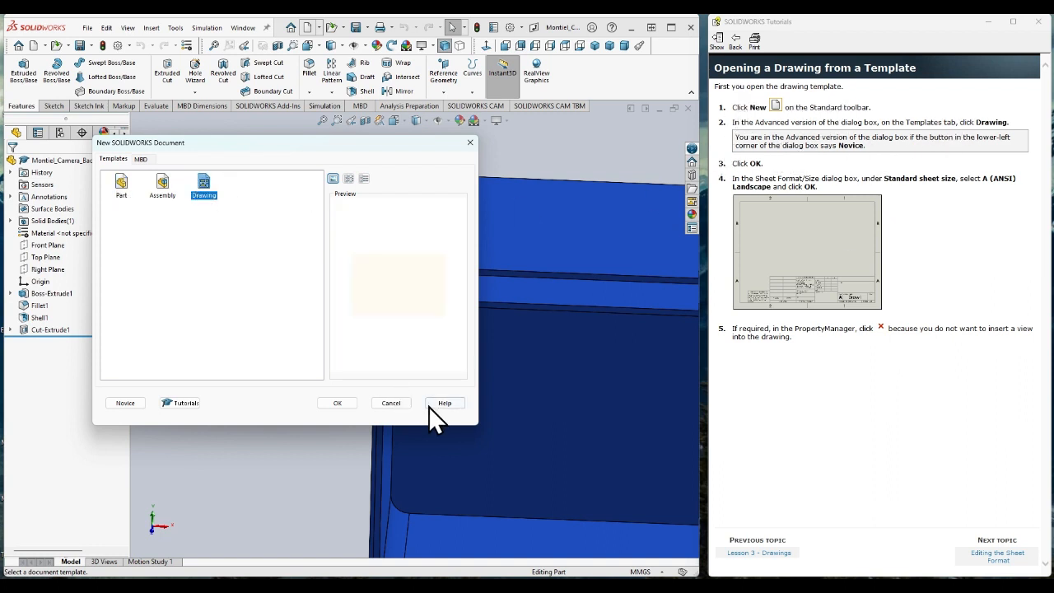
click(329, 404)
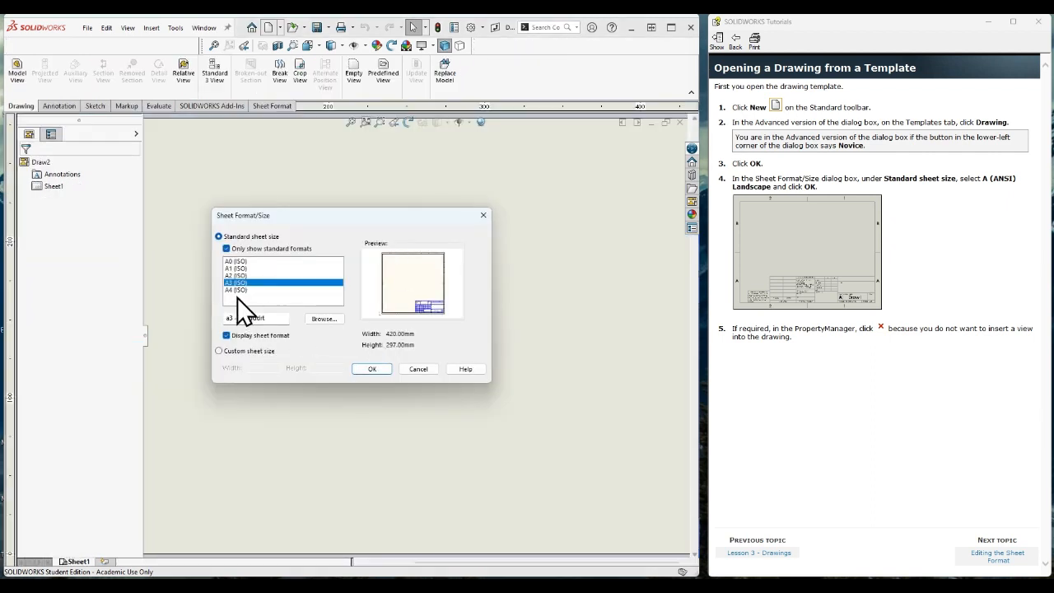
- Compare the previews and dimensions of the standard ISO sheet sizes from A0 to A4
key(Up)
key(Up)
key(Up)
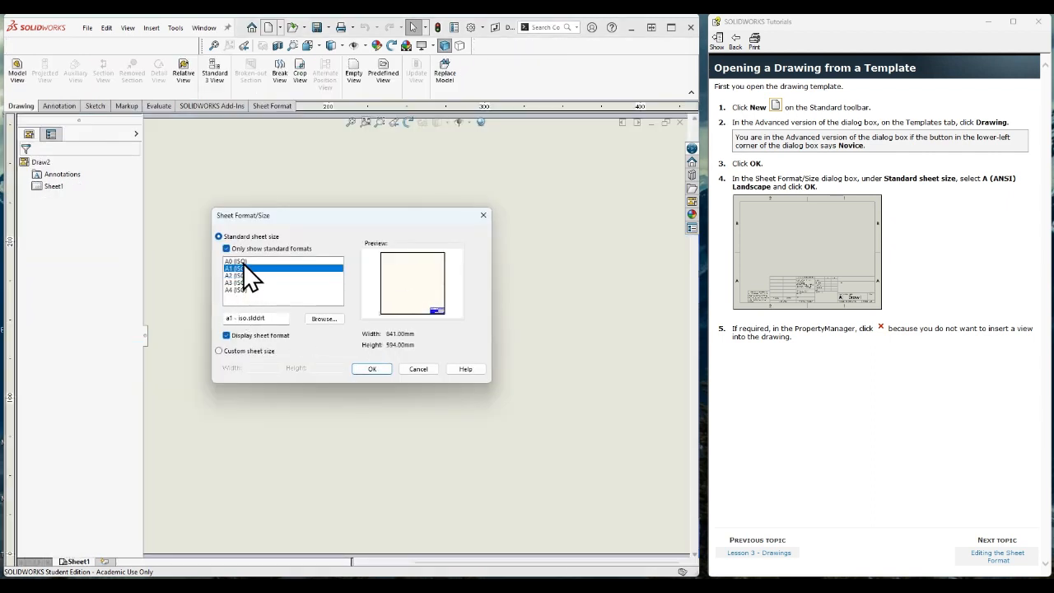
click(243, 267)
click(239, 275)
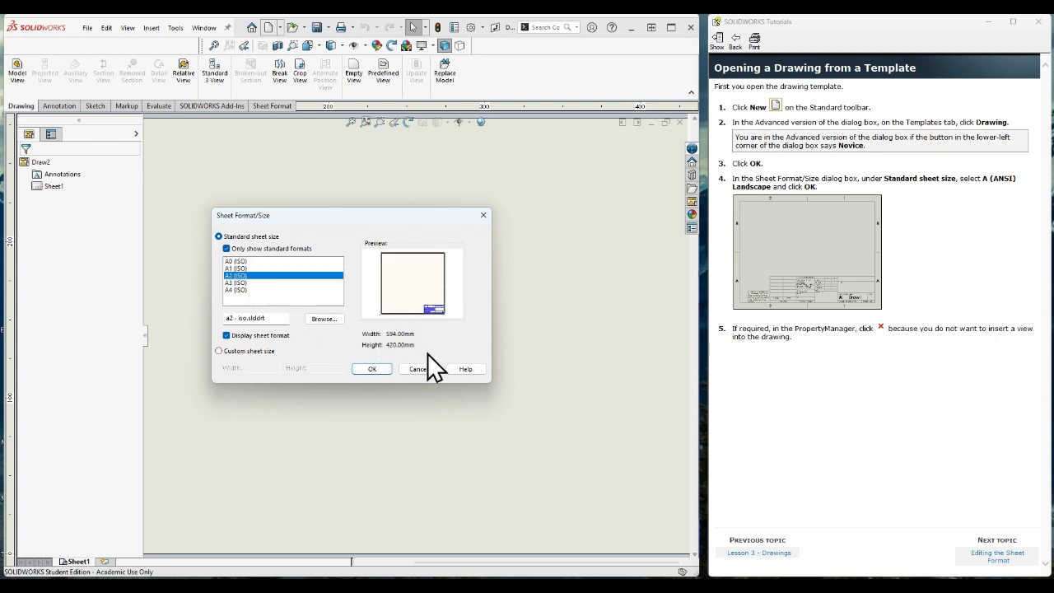
click(241, 282)
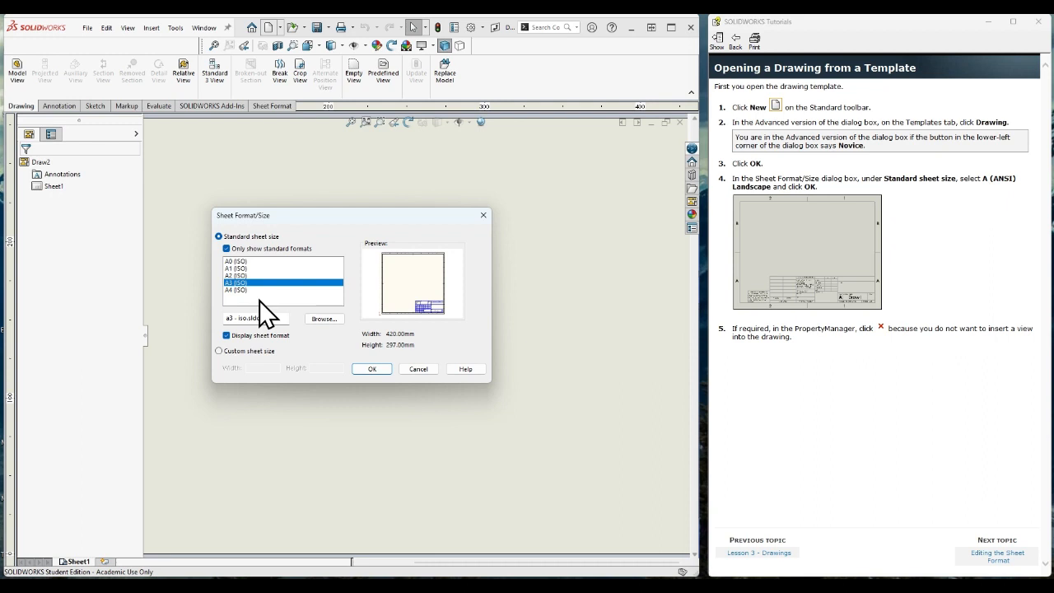
click(241, 261)
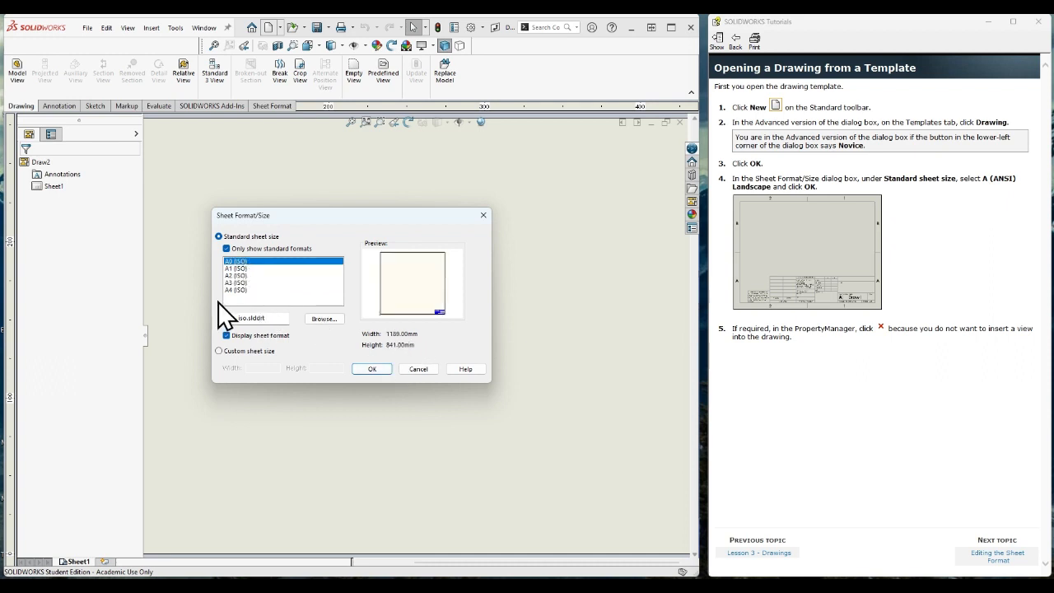
click(238, 290)
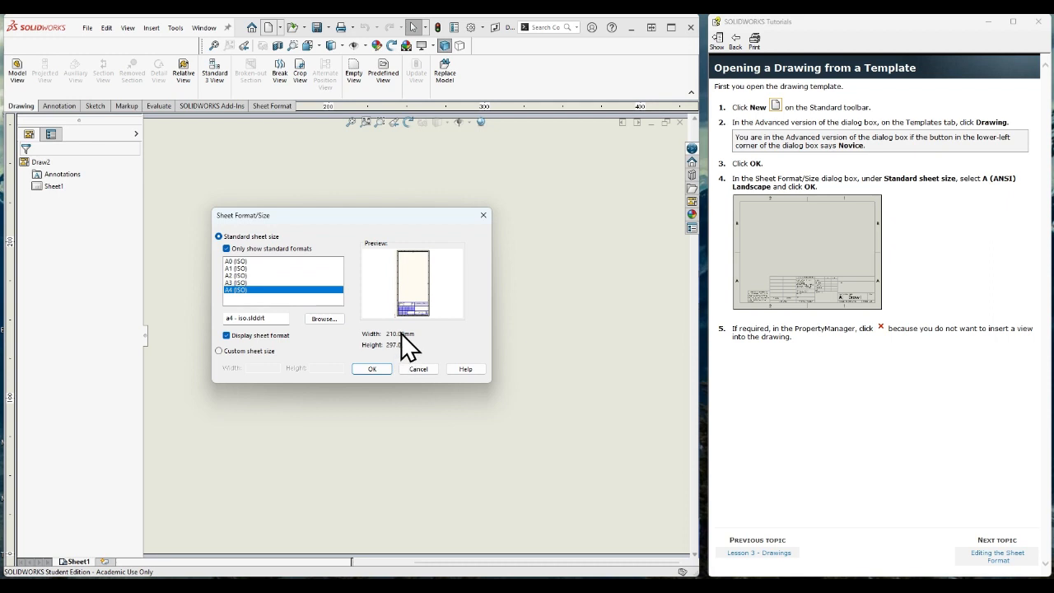
- Apply the A3 (ISO) standard sheet size to the drawing and cancel the model view insertion
click(241, 281)
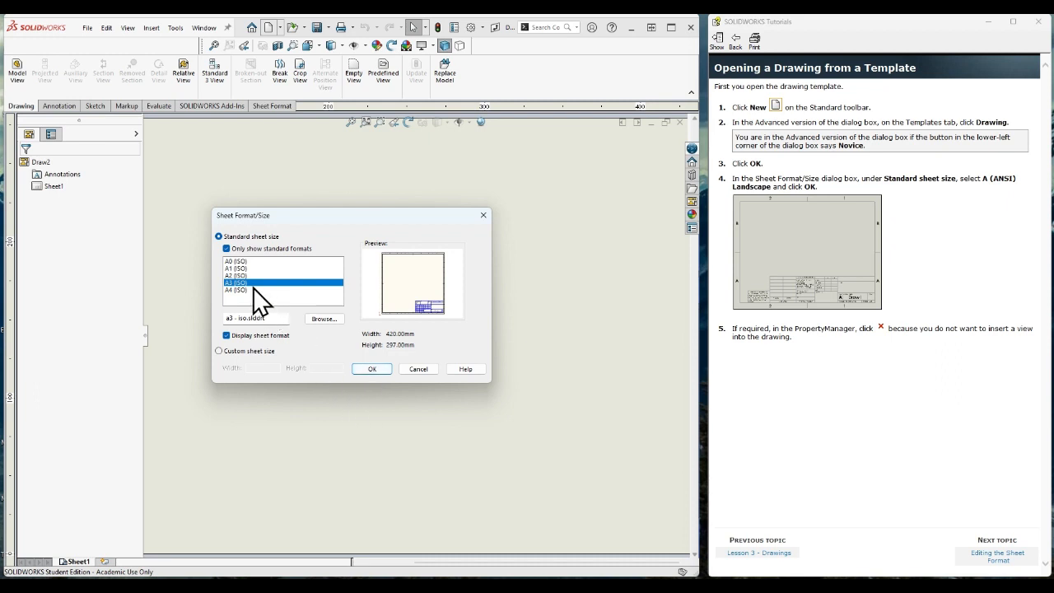
click(372, 369)
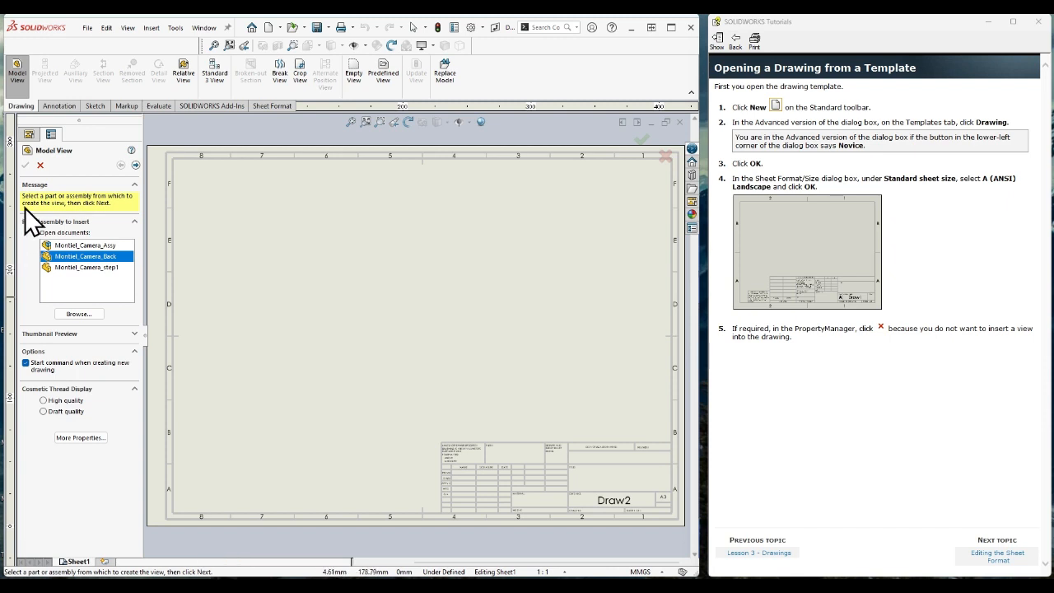
click(41, 165)
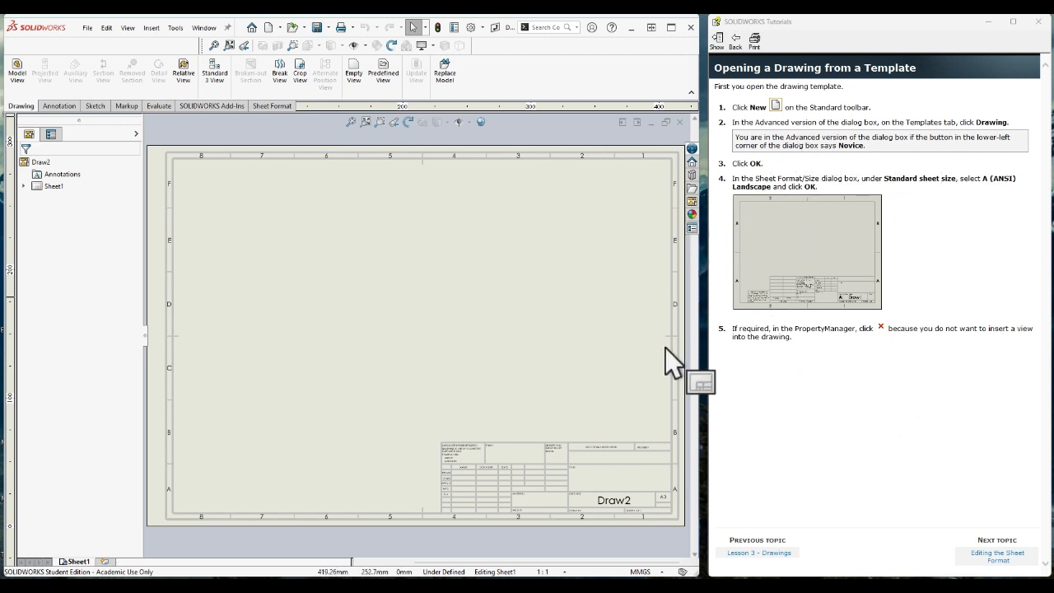
- Go to the tutorial topic Editing the Sheet Format and highlight the sheet format file extension in its text
click(981, 558)
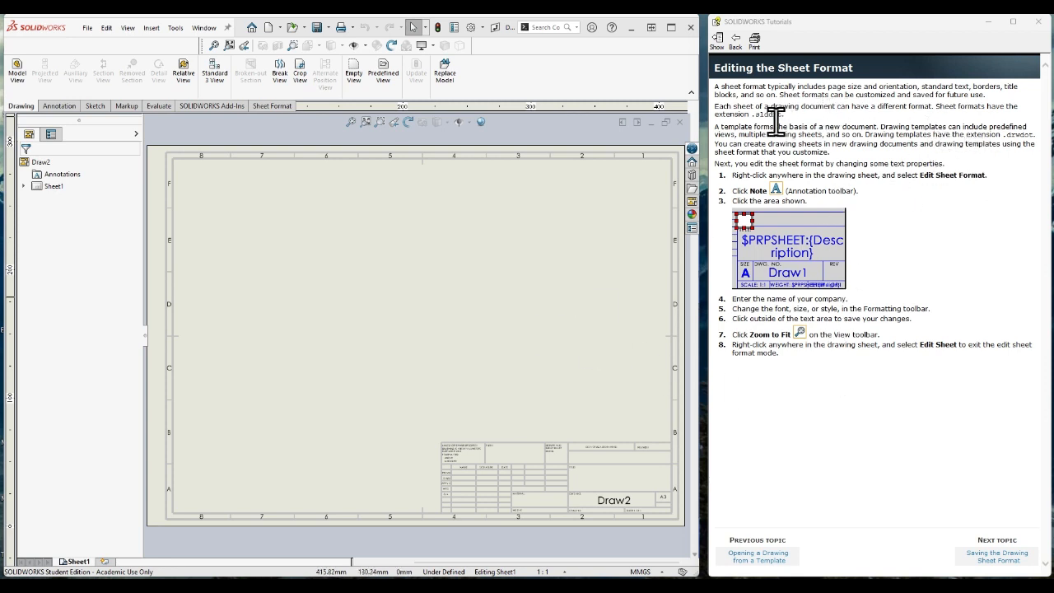
drag(748, 114, 787, 114)
drag(756, 115, 549, 475)
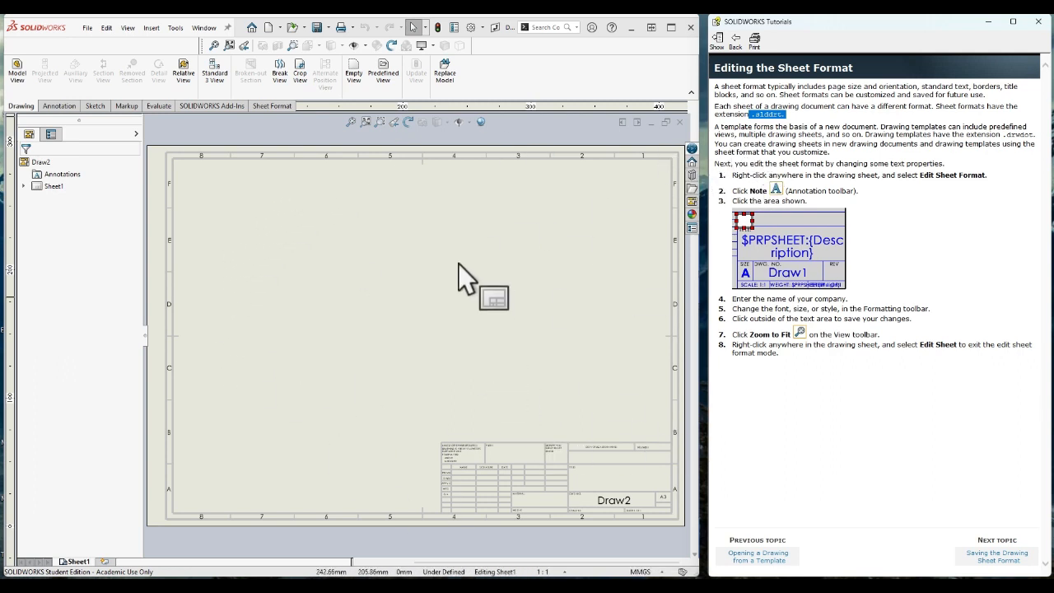
- Switch Sheet1 of the drawing to sheet format editing
right_click(420, 297)
right_click(420, 298)
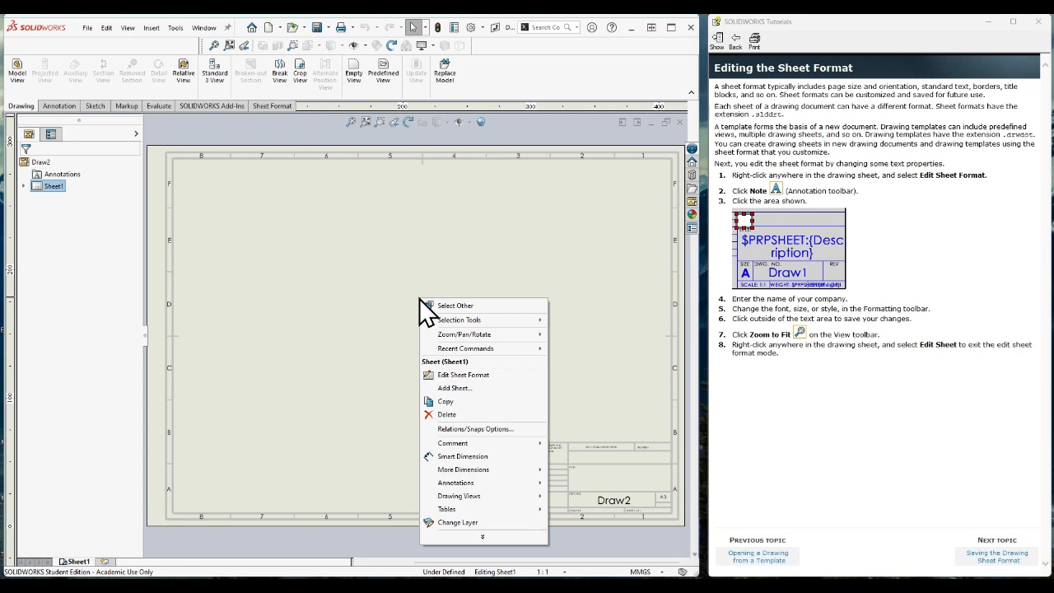
click(491, 376)
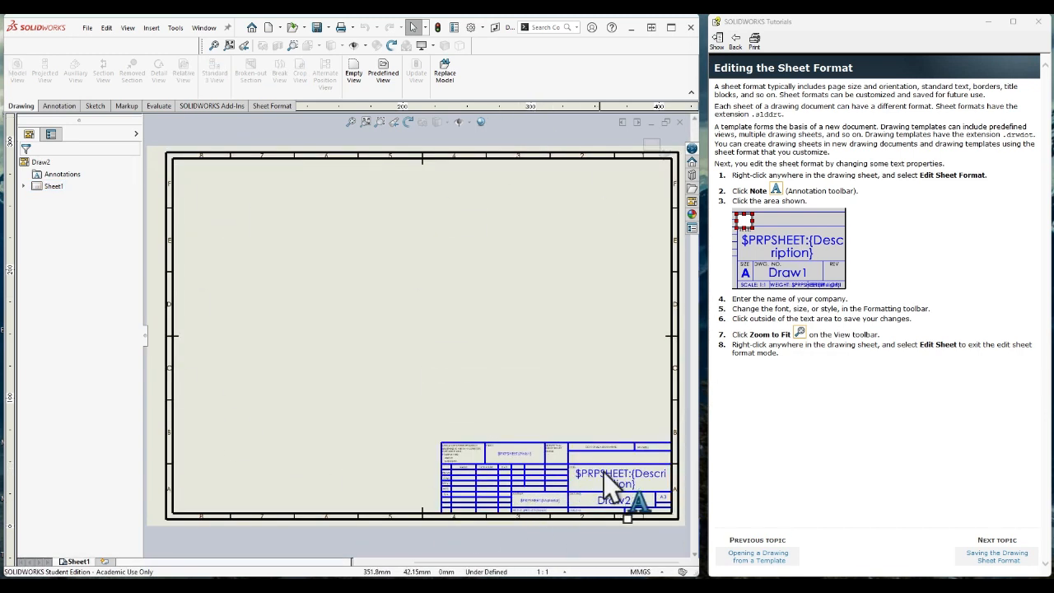
- Insert a note in the empty company-name cell above TITLE in the title block and widen its text box across most of the cell
click(59, 106)
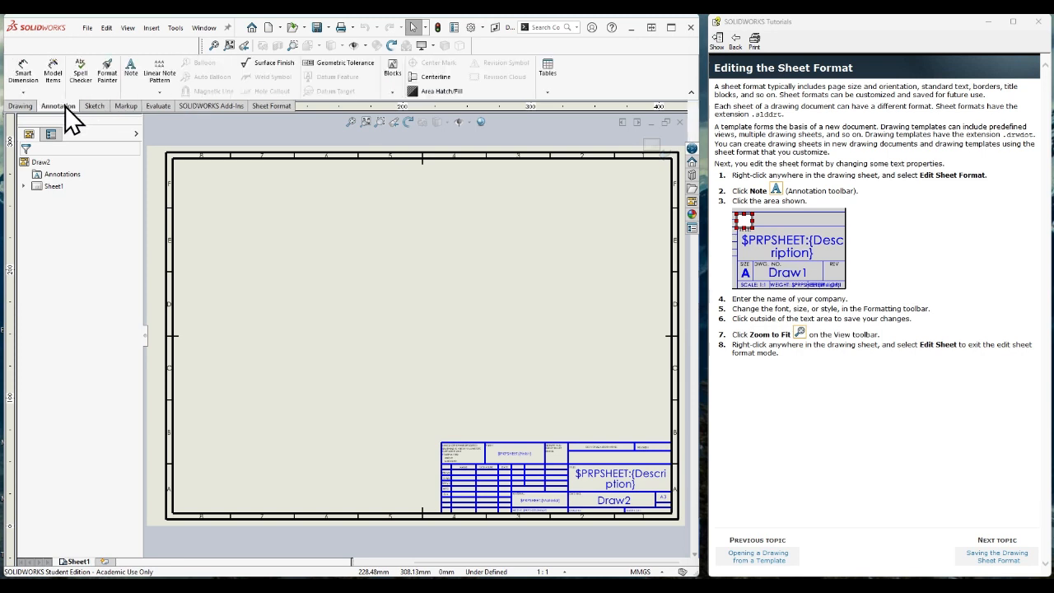
click(133, 73)
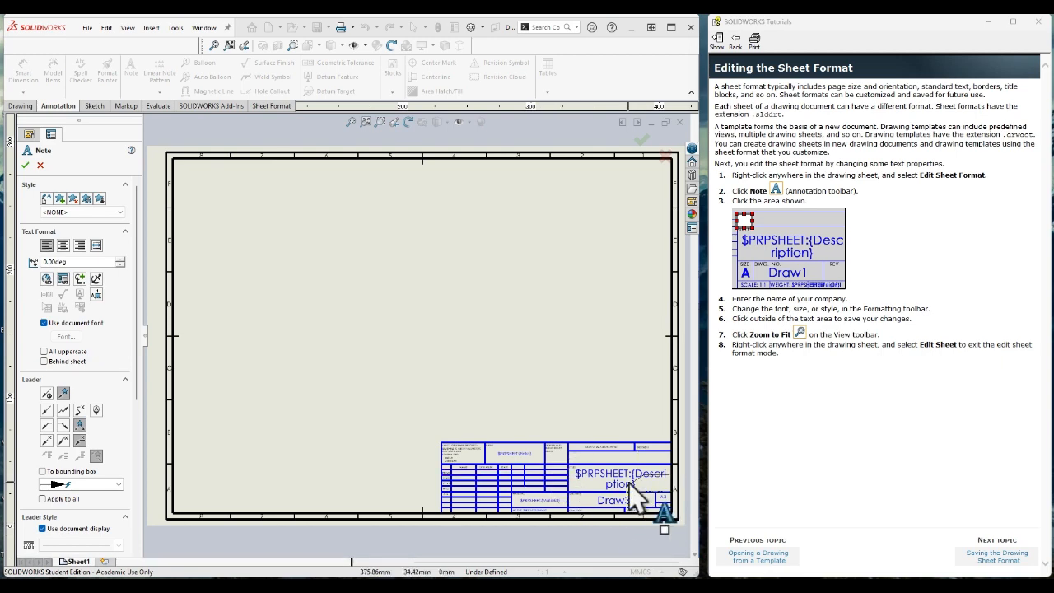
scroll(629, 483, up, 2)
scroll(482, 436, down, 5)
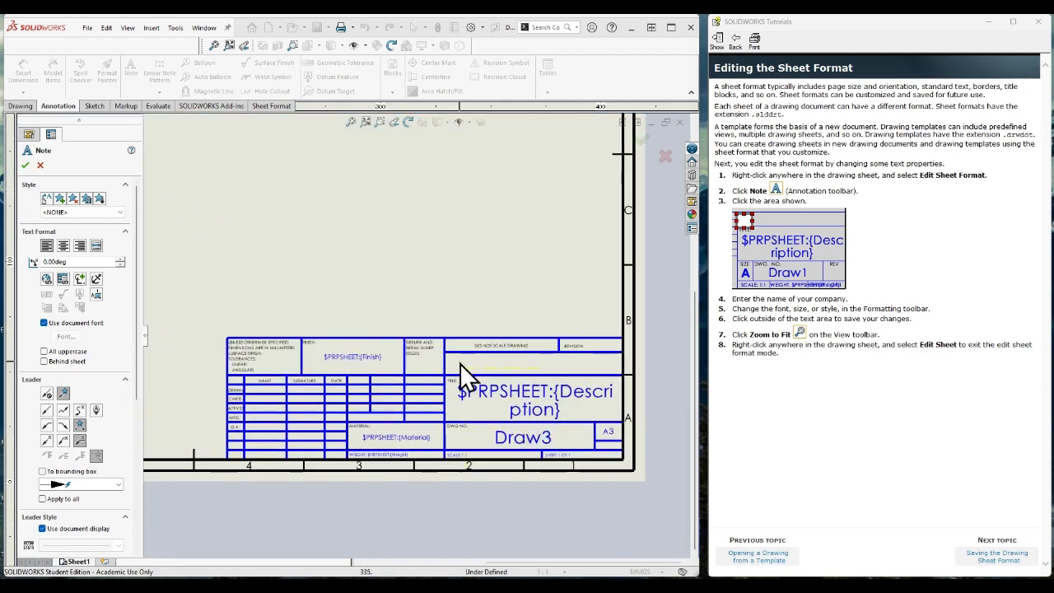
scroll(459, 363, down, 3)
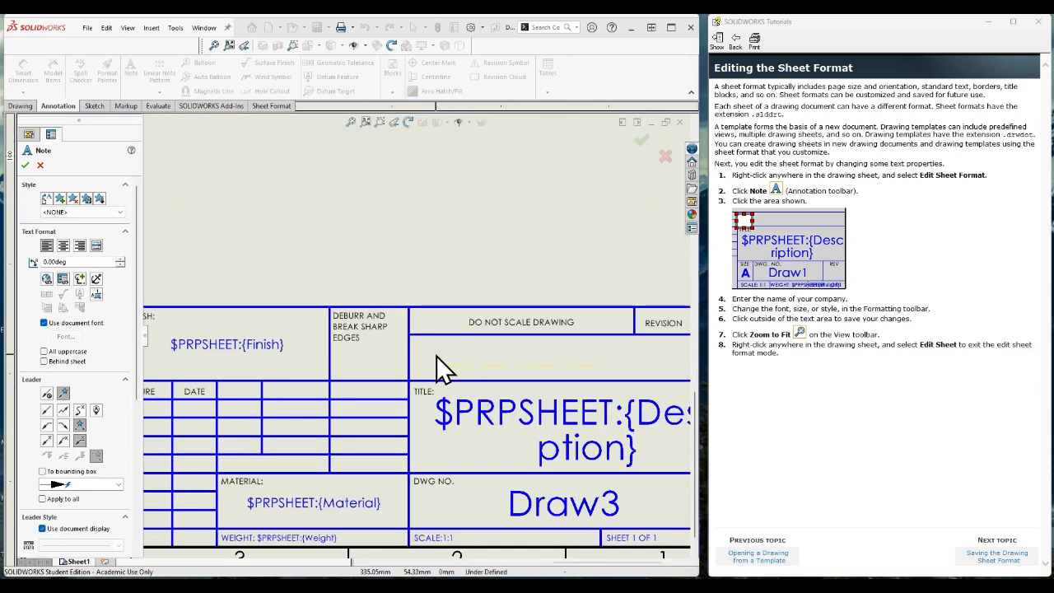
click(426, 343)
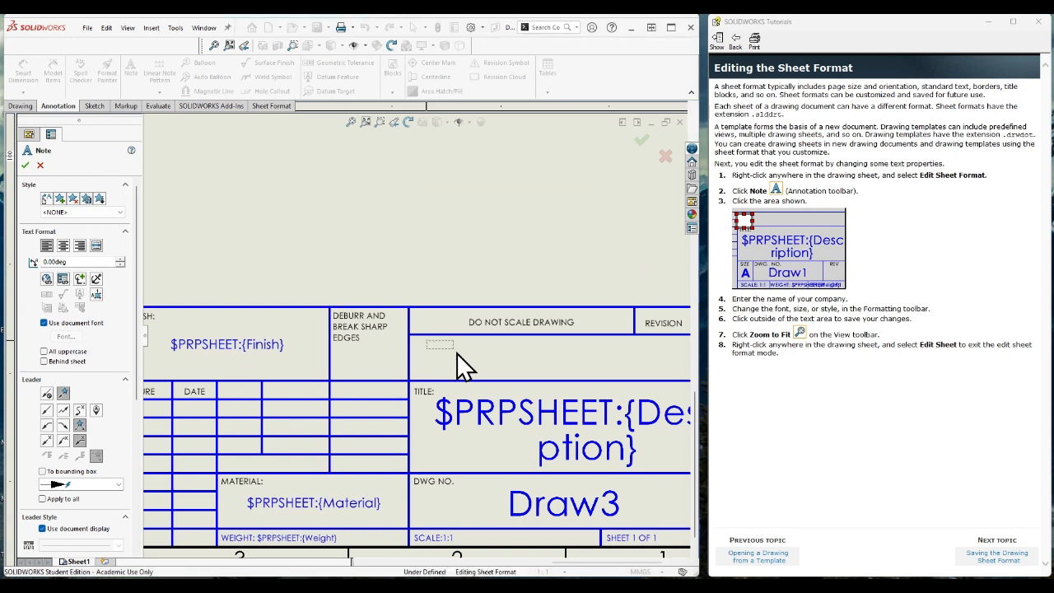
drag(457, 354, 666, 364)
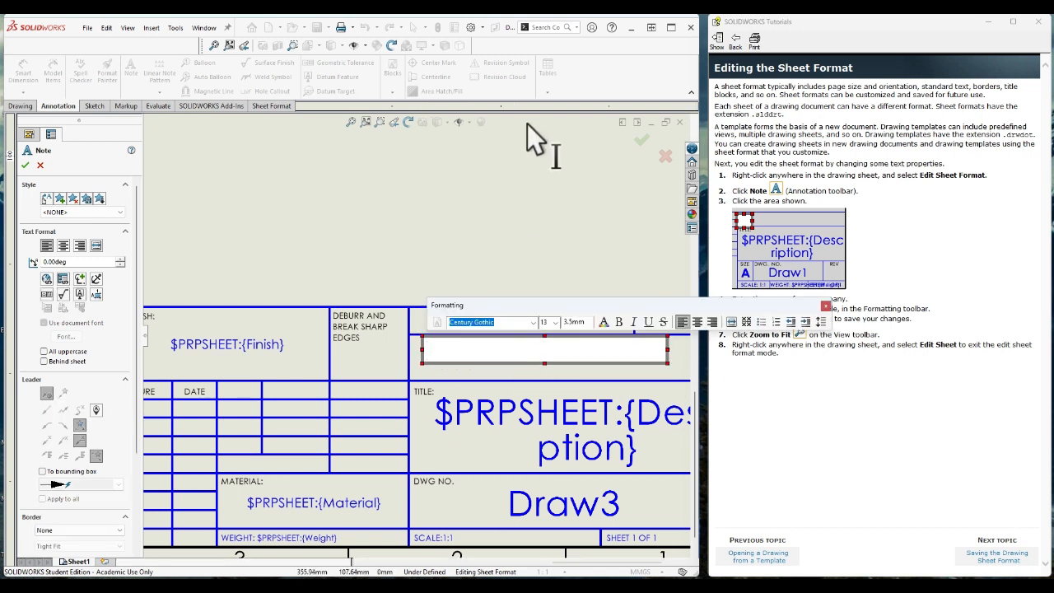
- Enter UCCS as the company name in the title block note, left-aligned, and accept the note
text(UCCS)
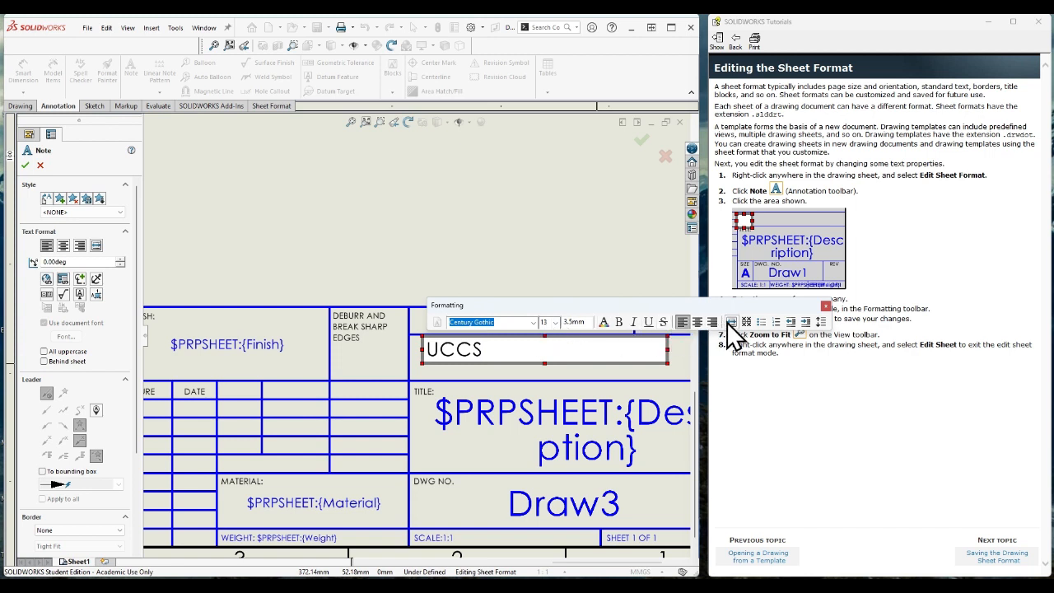
click(697, 322)
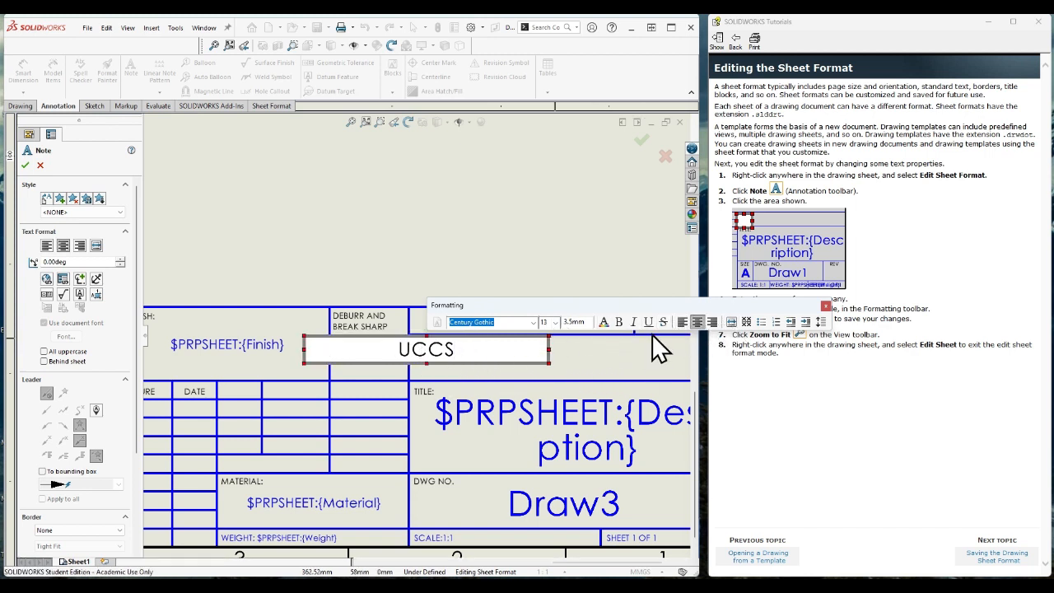
click(682, 321)
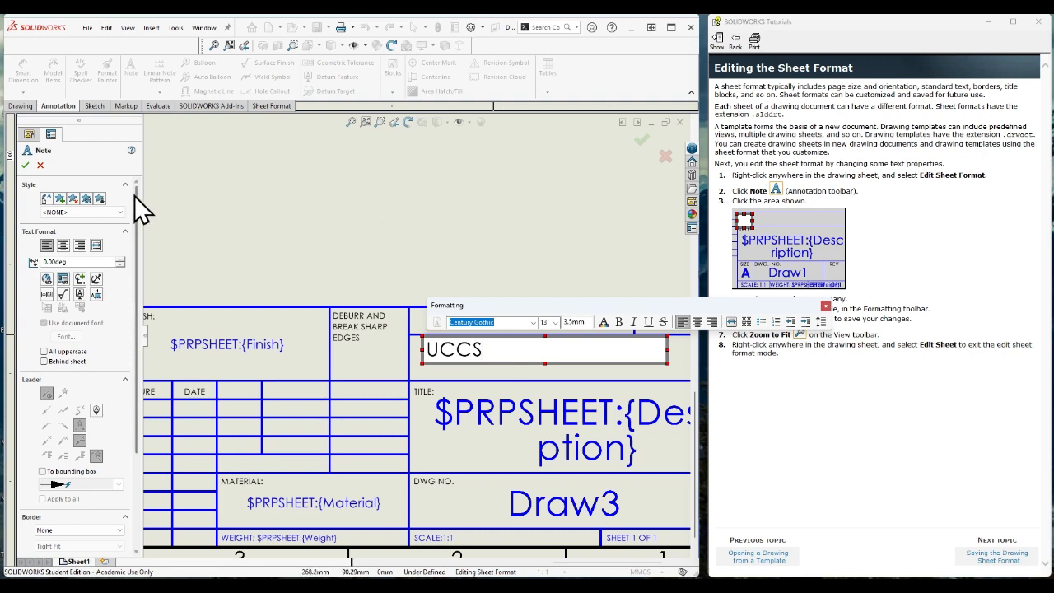
click(27, 166)
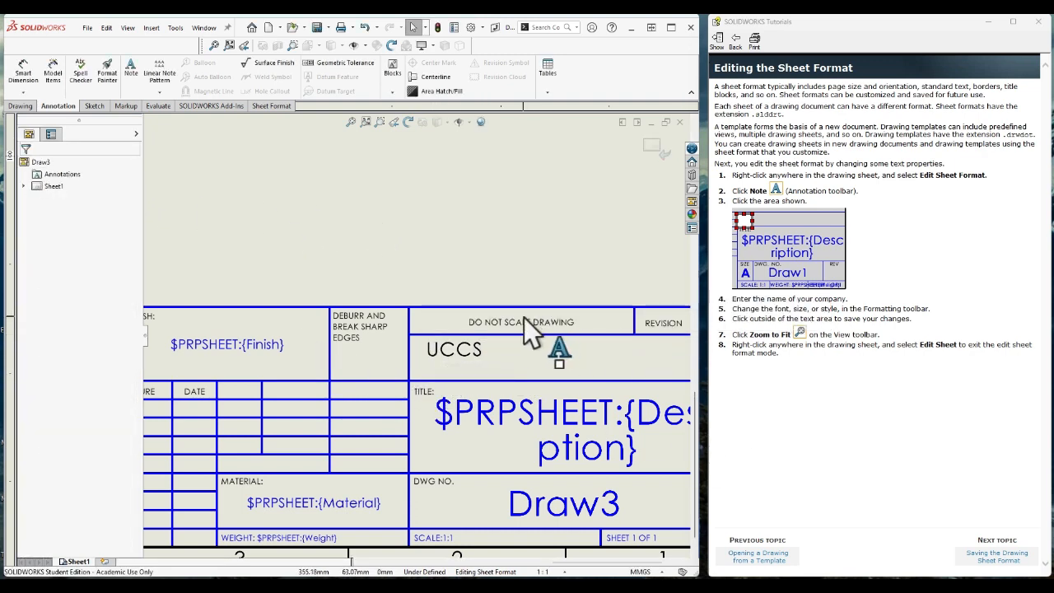
- Fit the whole drawing sheet in view and switch from sheet format editing back to sheet editing
scroll(543, 346, down, 3)
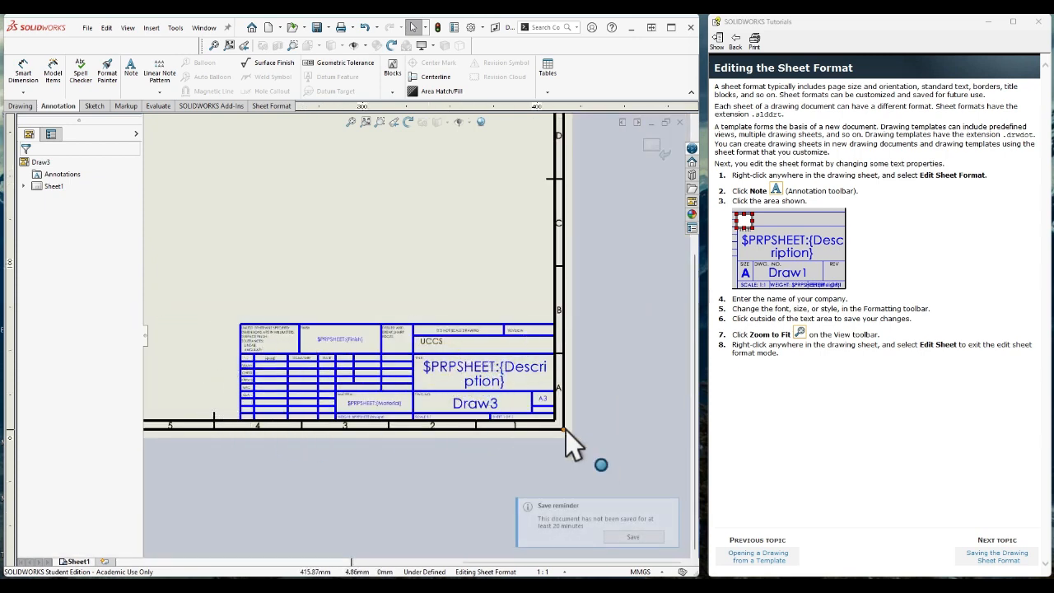
scroll(417, 342, down, 2)
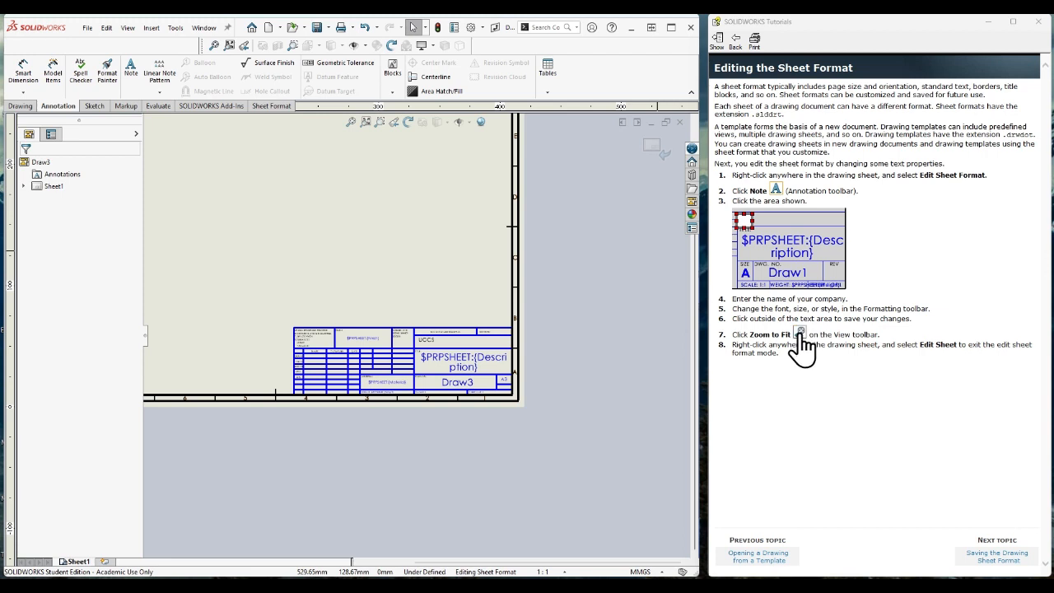
click(215, 45)
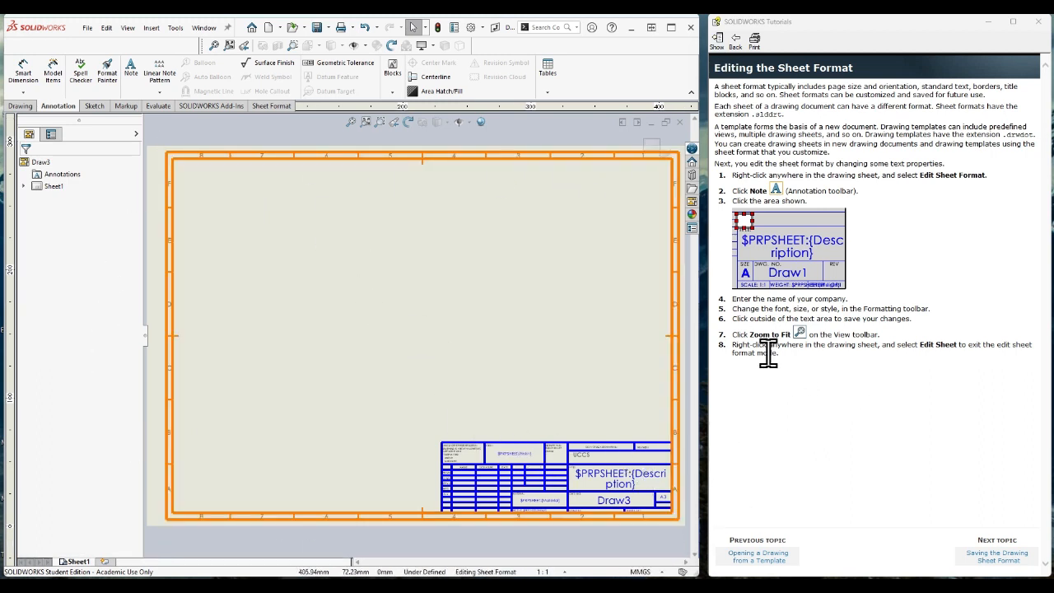
right_click(380, 249)
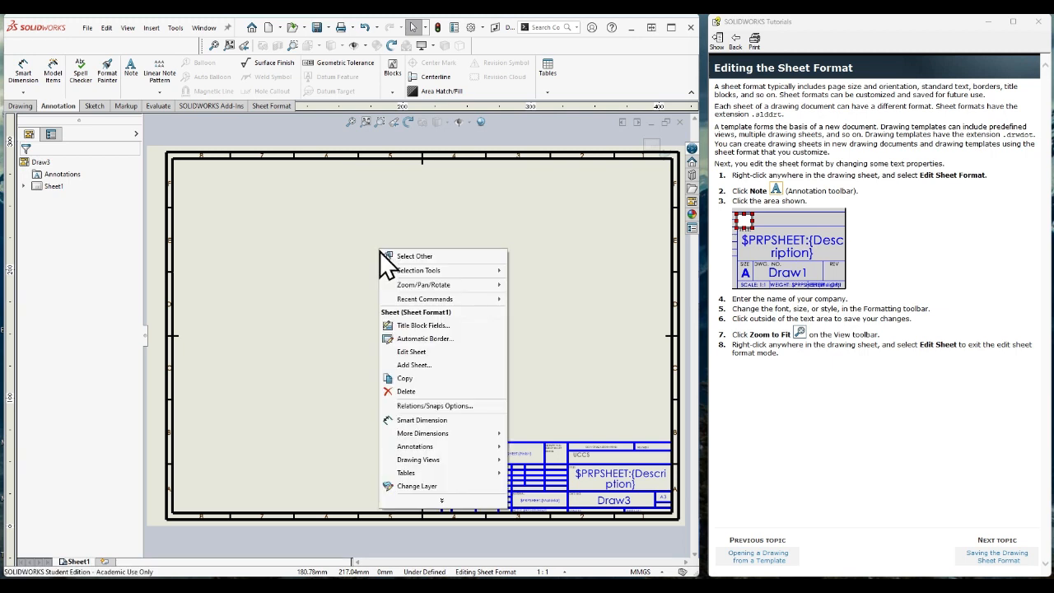
click(416, 351)
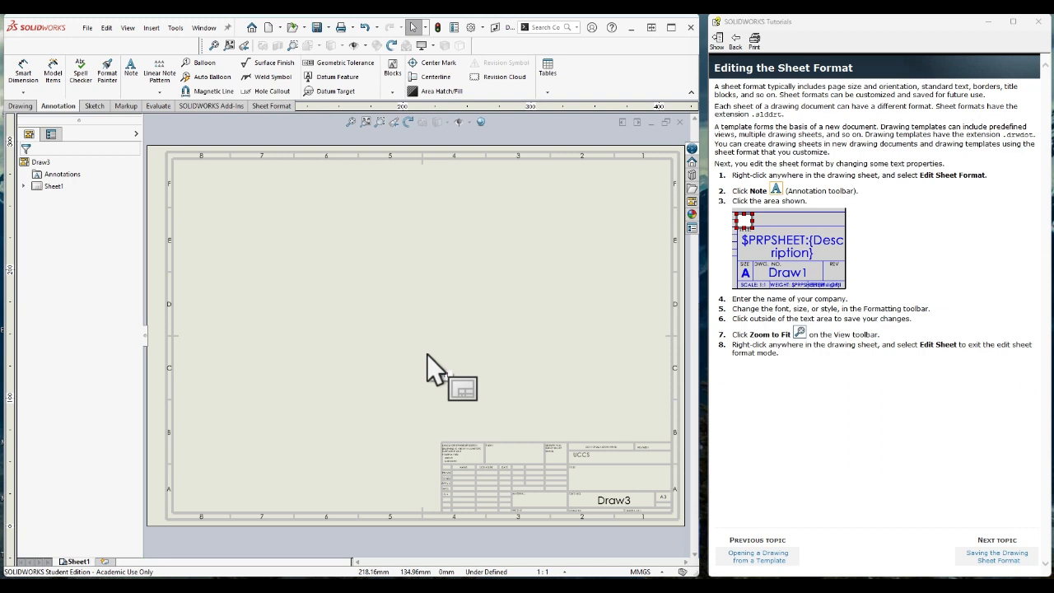
- Go to the tutorial topic Saving the Drawing Sheet Format, start saving the sheet format and browse the existing format files
click(996, 556)
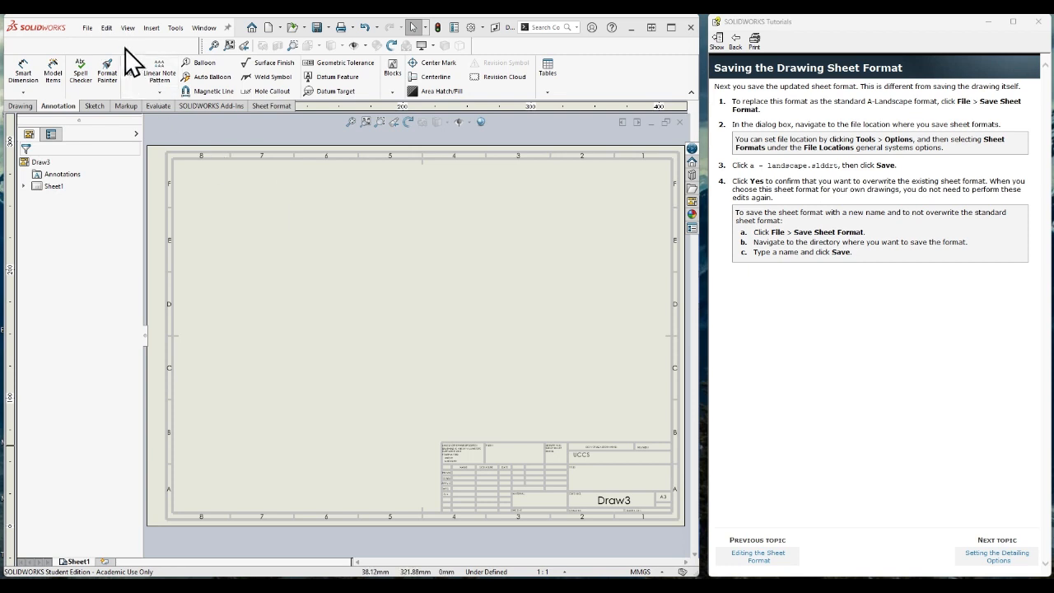
click(89, 29)
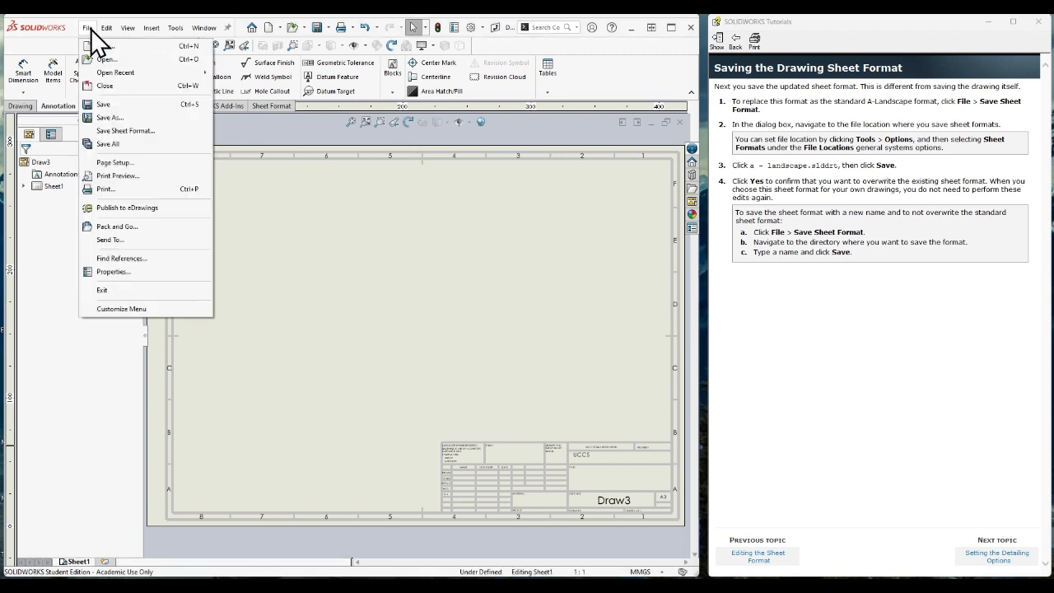
click(159, 130)
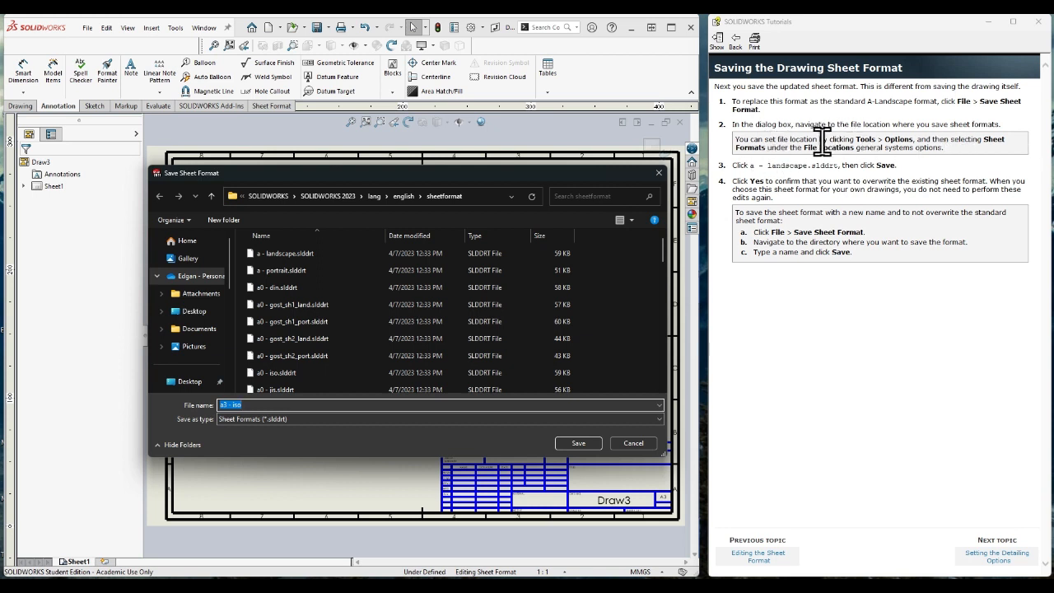
scroll(313, 301, down, 10)
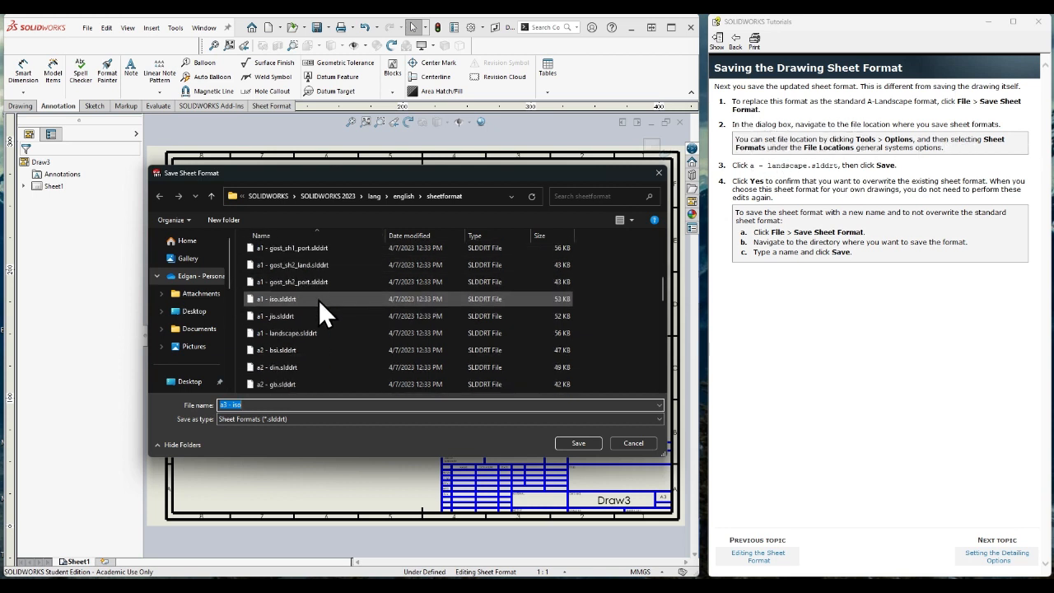
scroll(335, 330, up, 10)
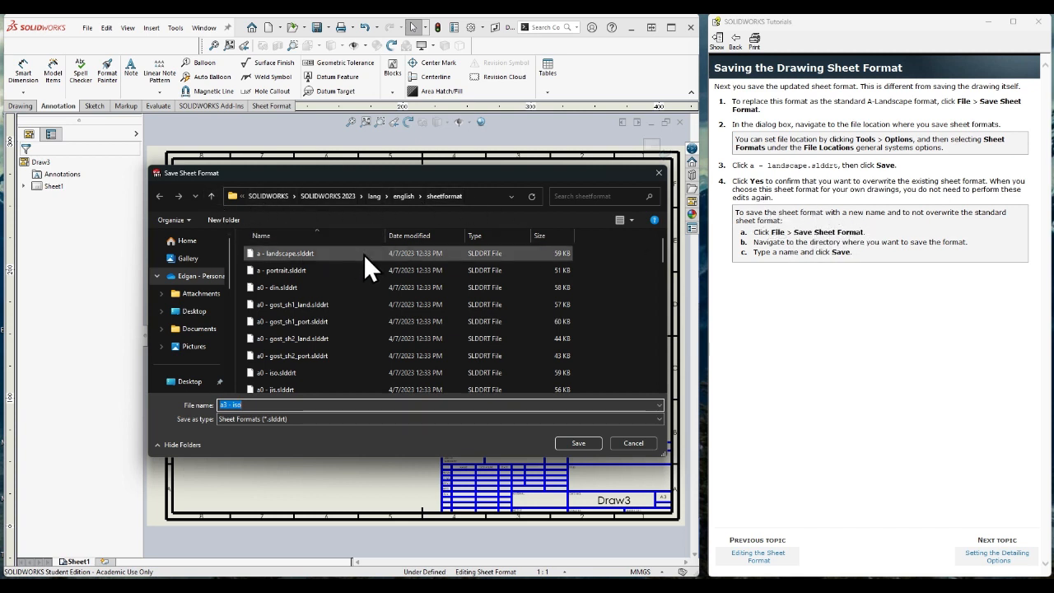
scroll(395, 288, down, 2)
scroll(403, 301, up, 2)
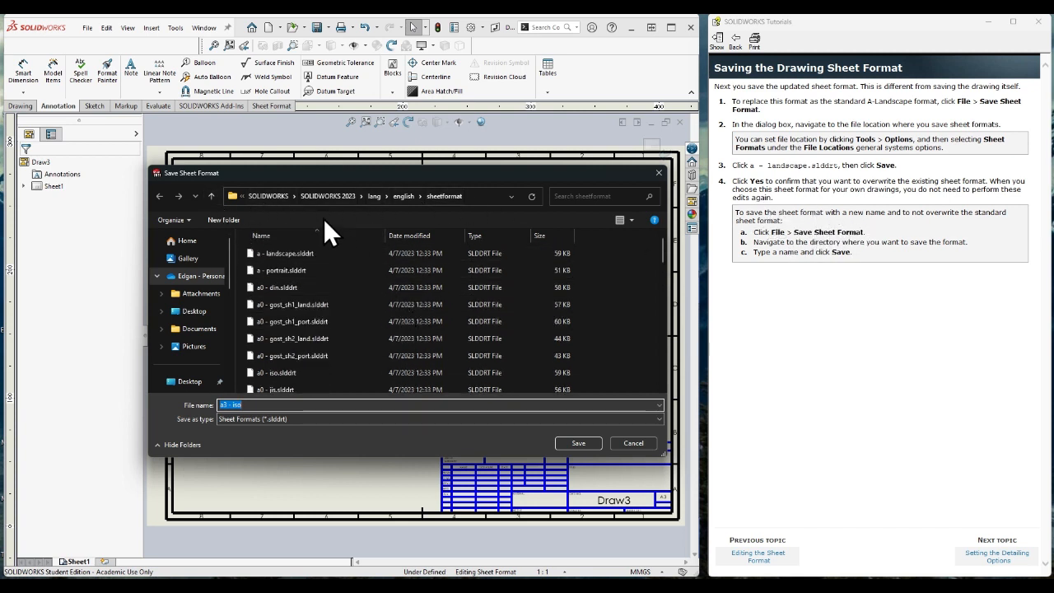
- Save the sheet format in the Desktop folder SW Lesson 3 Drawings, named with the author's first name followed by "sheet"
click(196, 313)
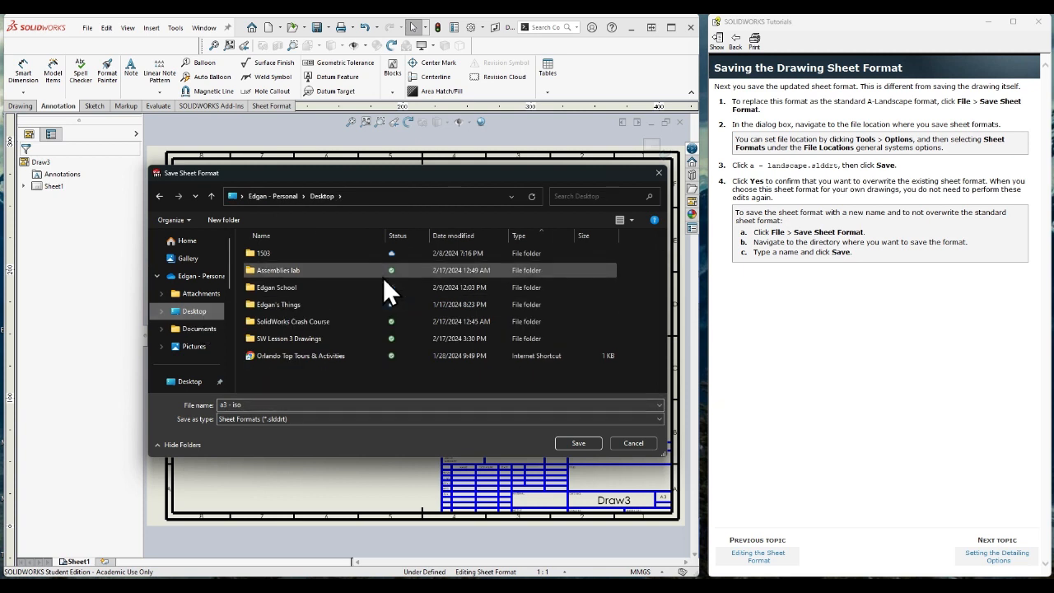
double_click(275, 340)
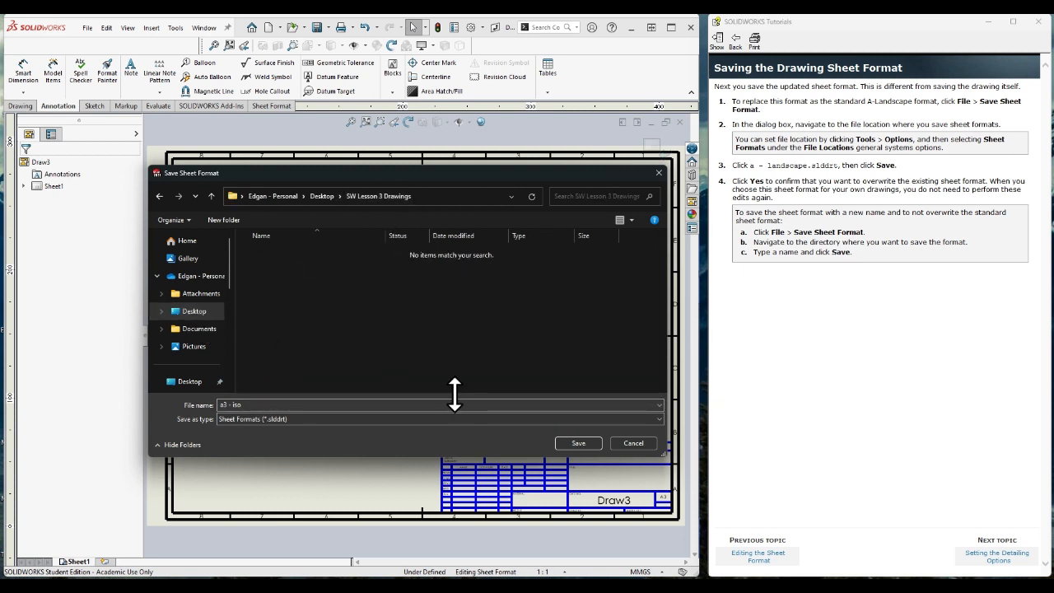
click(265, 403)
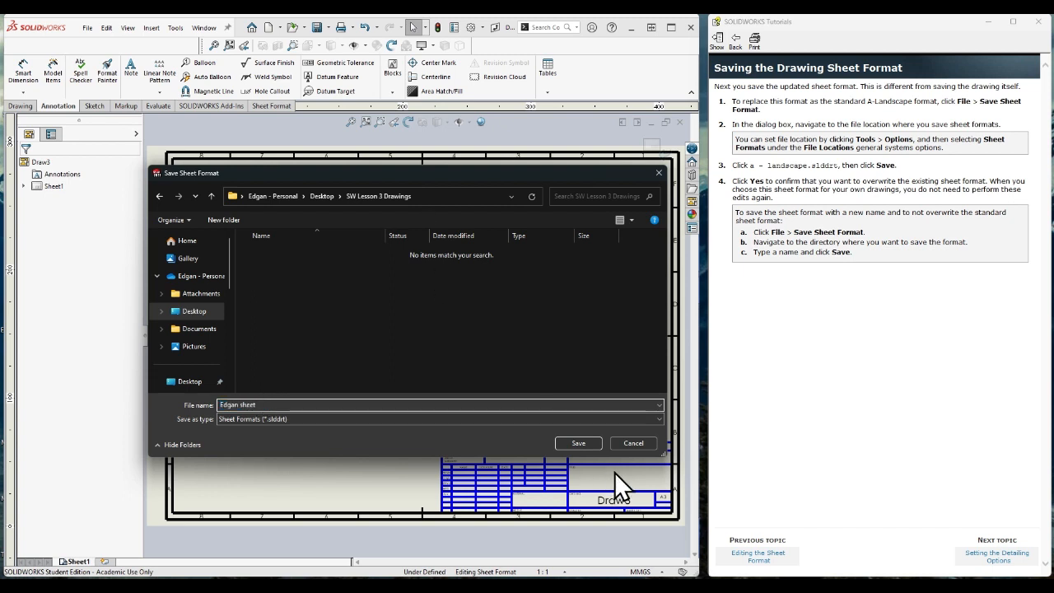
click(565, 445)
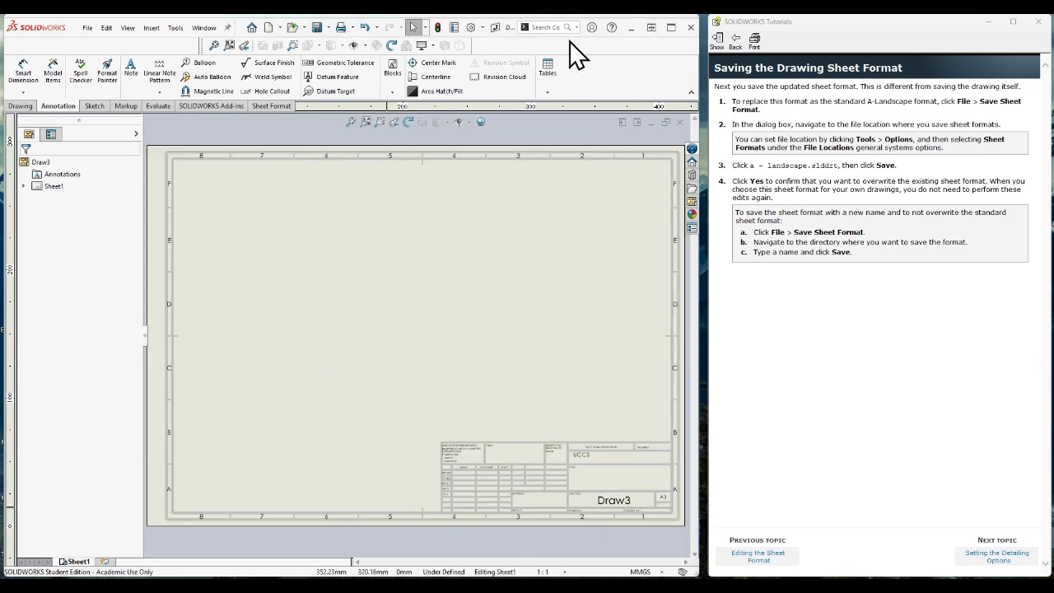
- Go to the tutorial topic Setting the Detailing Options, reduce the drawing window's height and open the document properties
click(1006, 554)
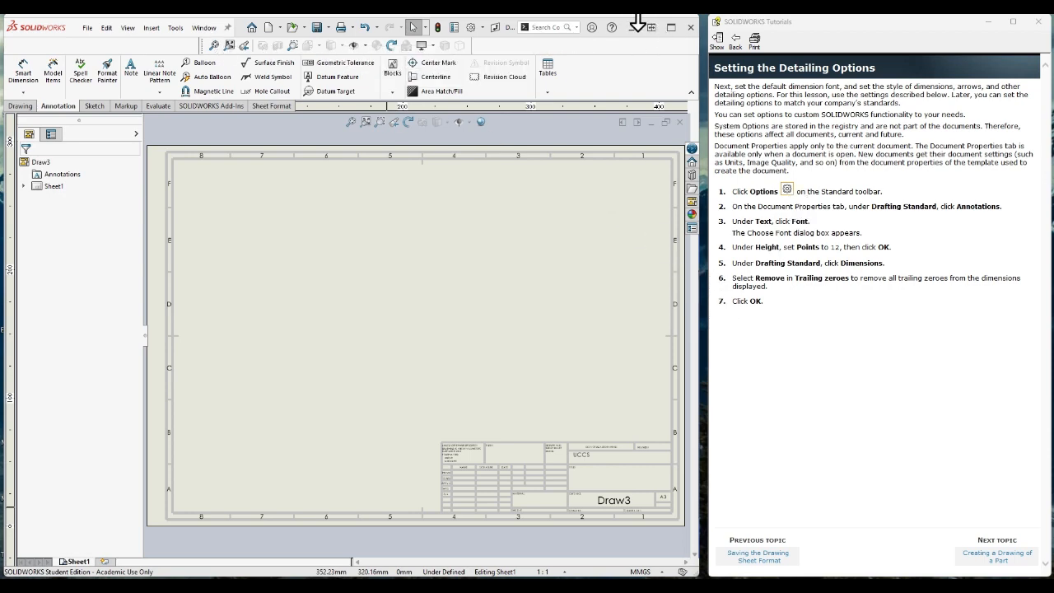
drag(638, 20, 636, 65)
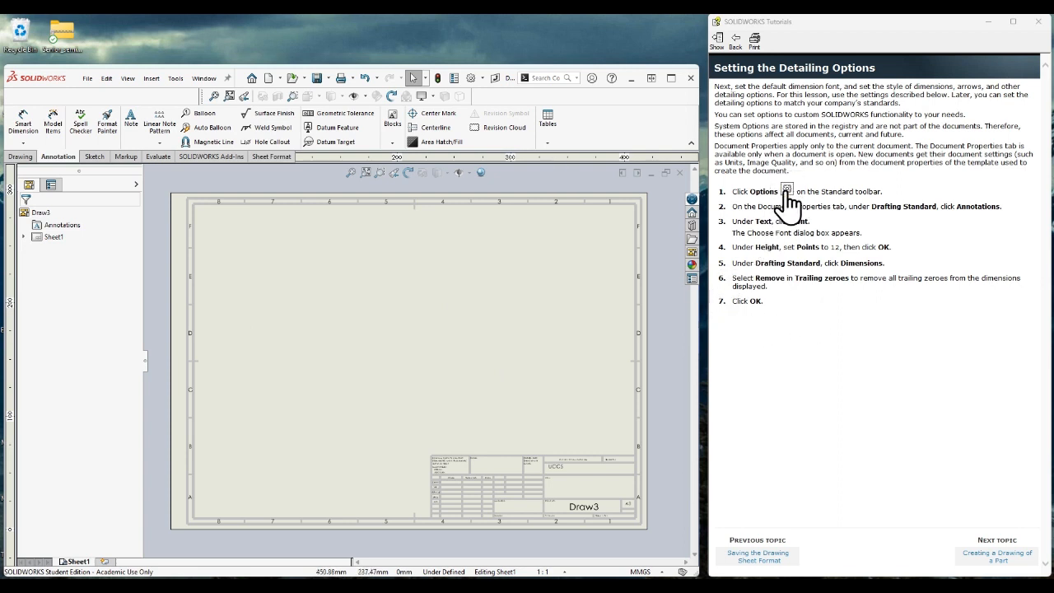
click(472, 78)
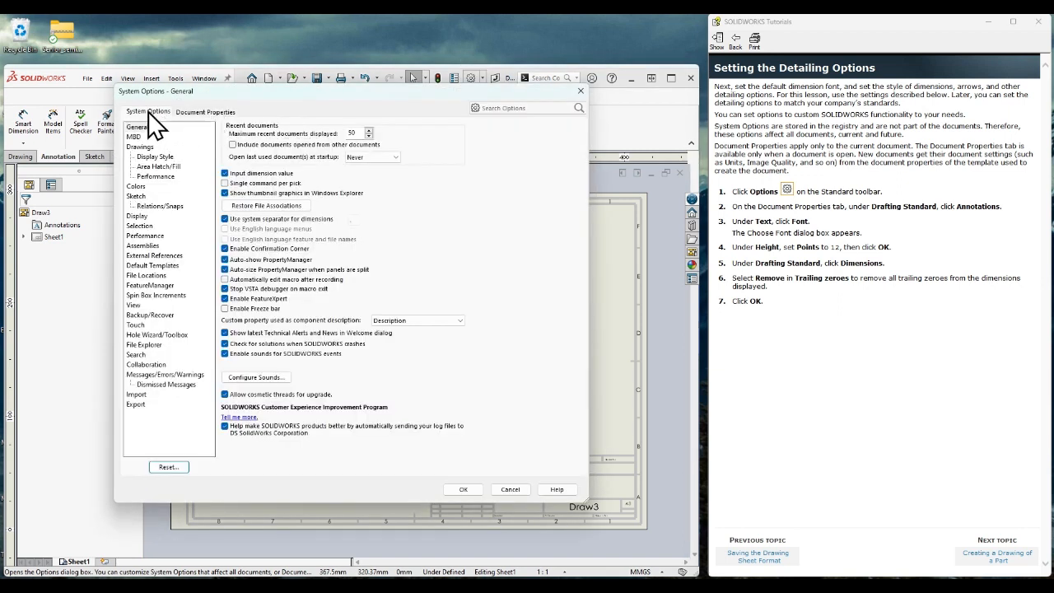
click(205, 113)
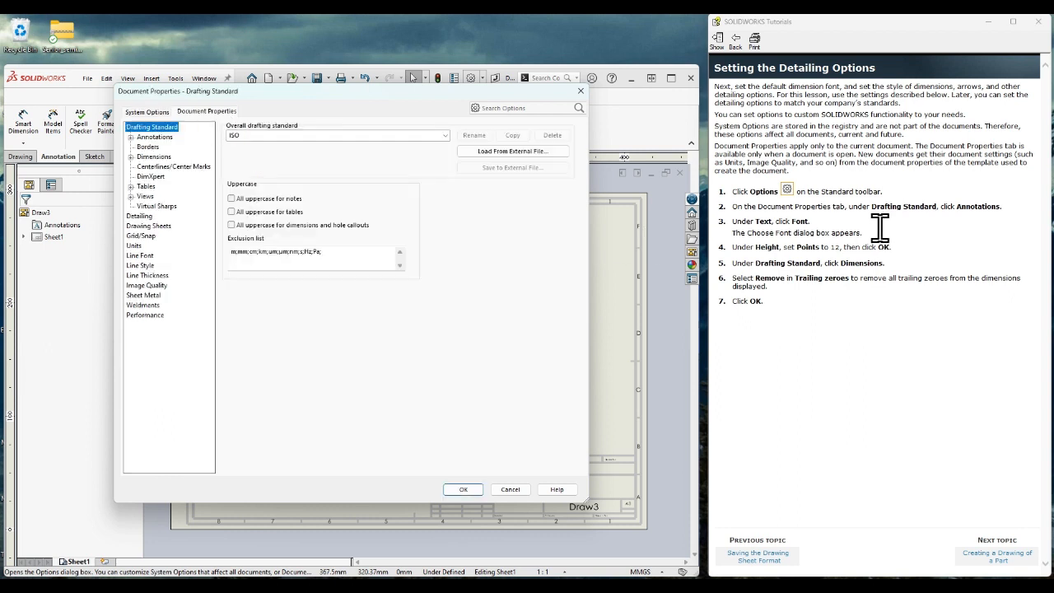
- Set the font height for annotations in the drafting standard to 12 points
click(166, 137)
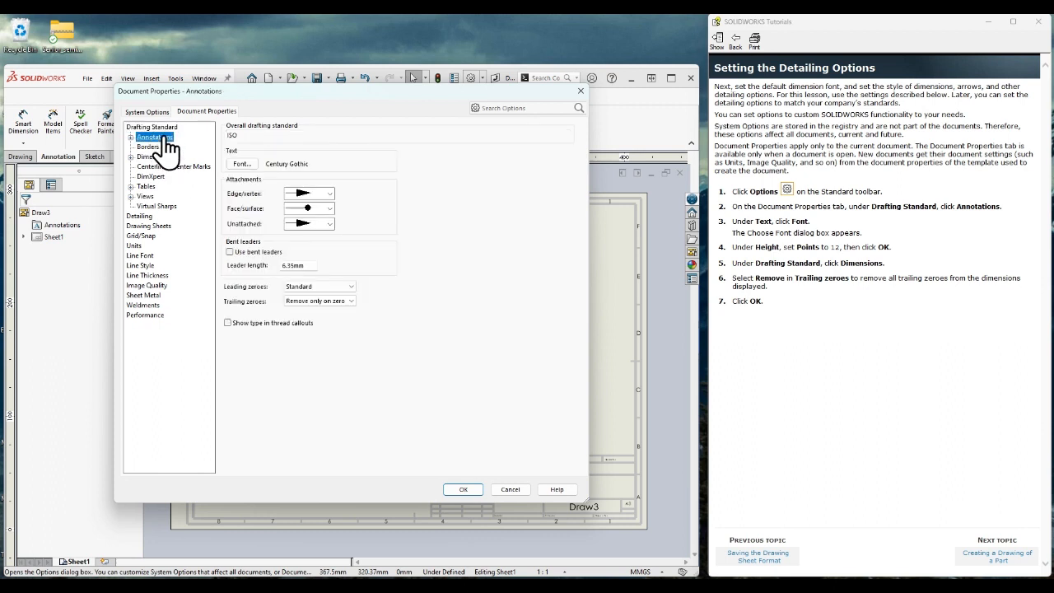
click(247, 164)
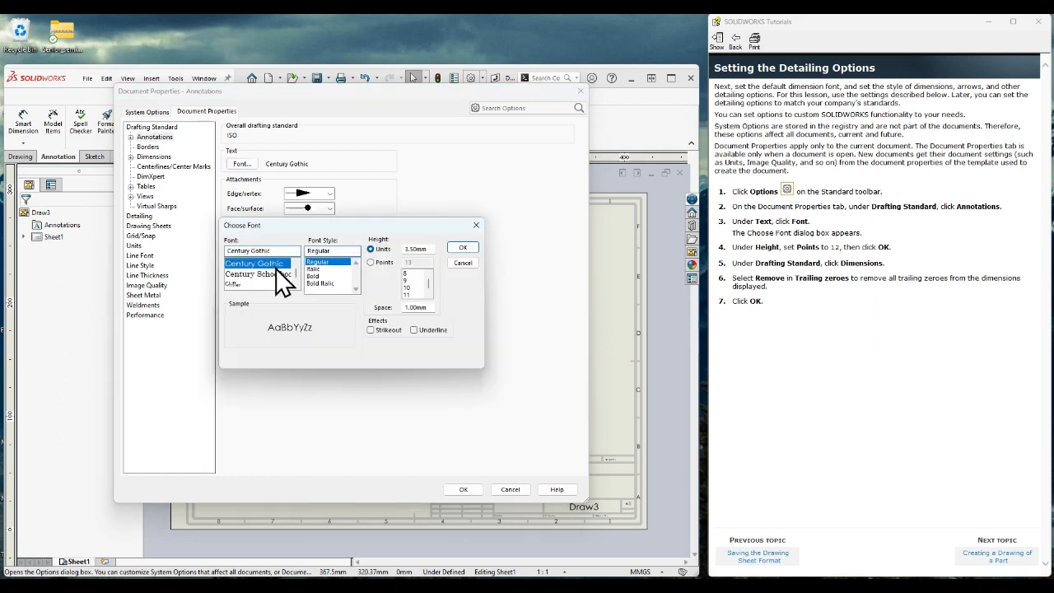
click(372, 261)
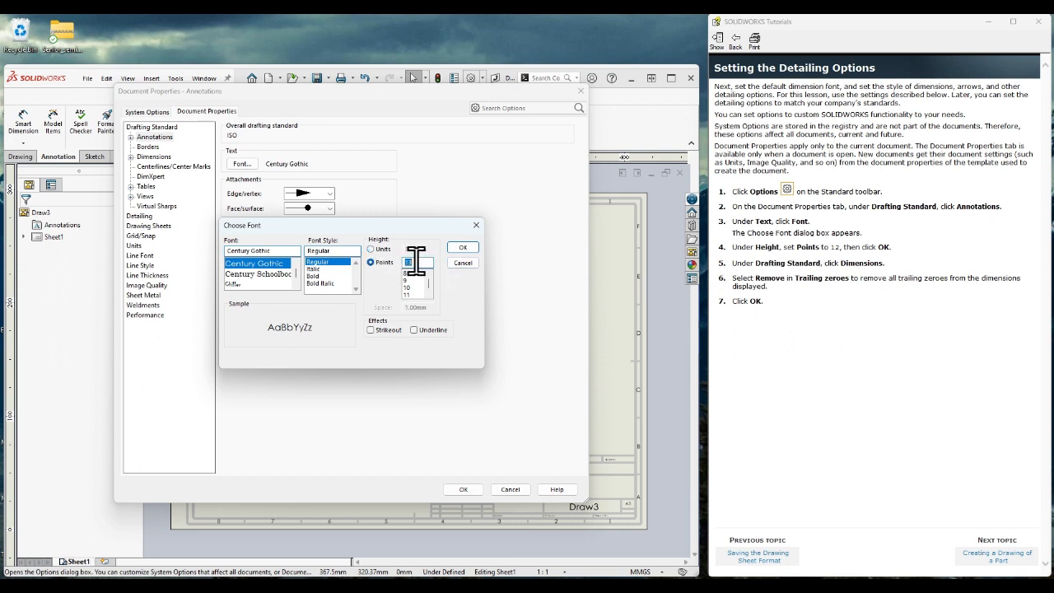
text(12)
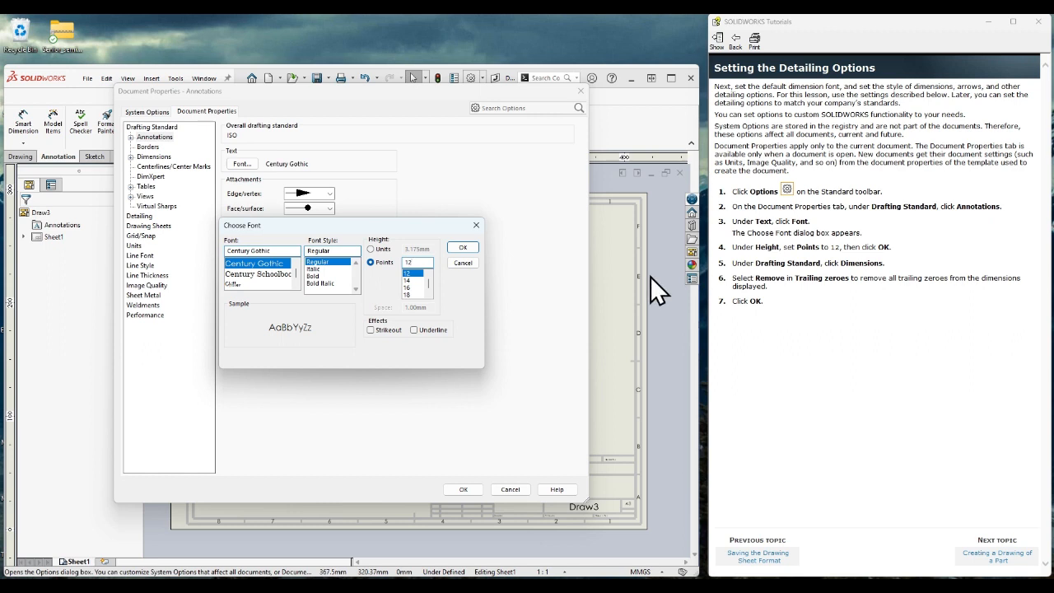
click(466, 248)
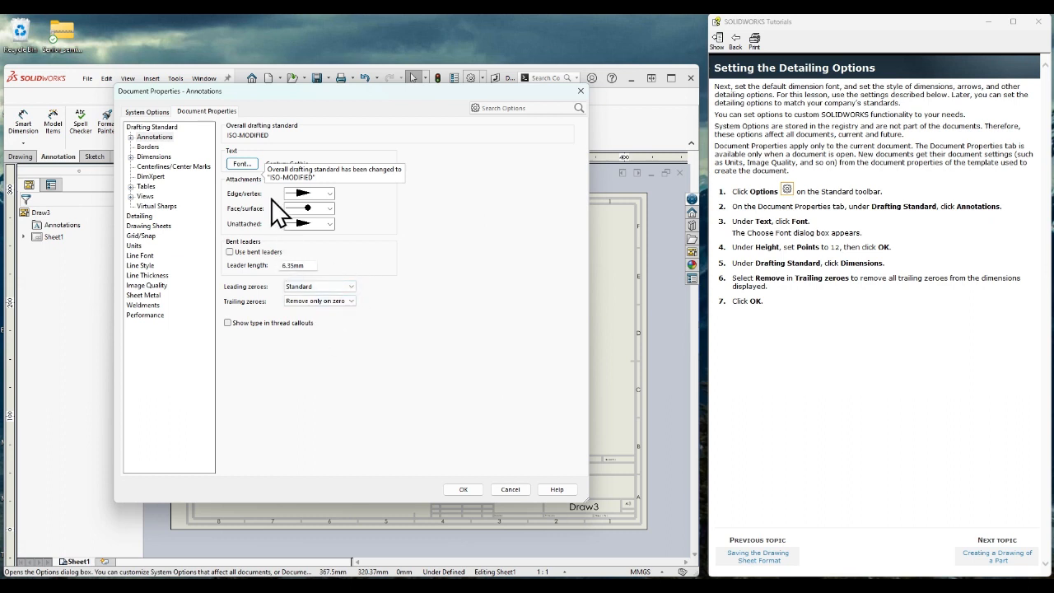
- Set the trailing zeroes for dimensions to Remove in the drafting standard and look over the remaining dimension settings
click(154, 157)
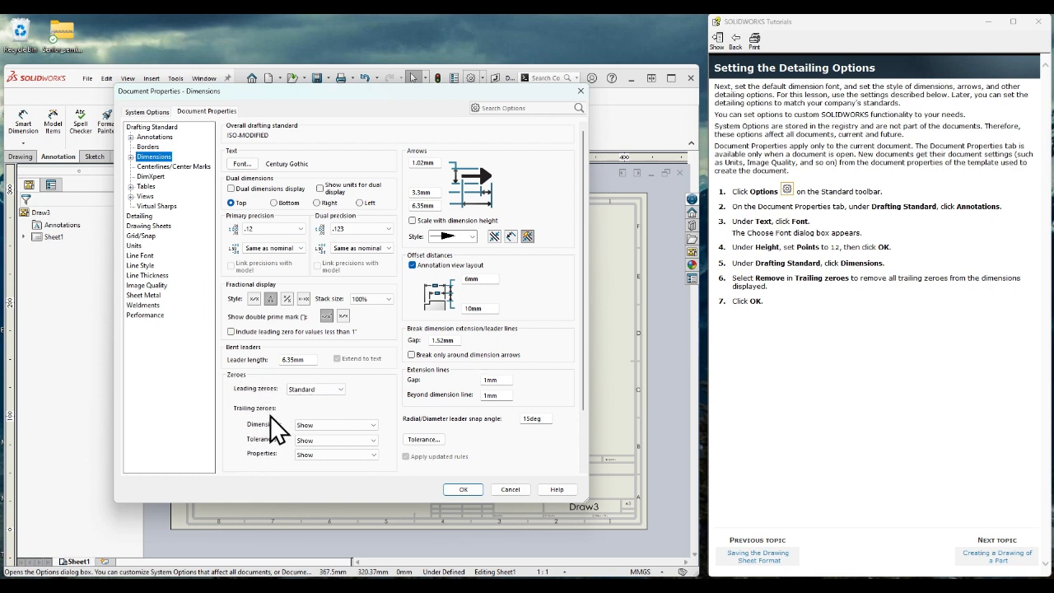
click(349, 425)
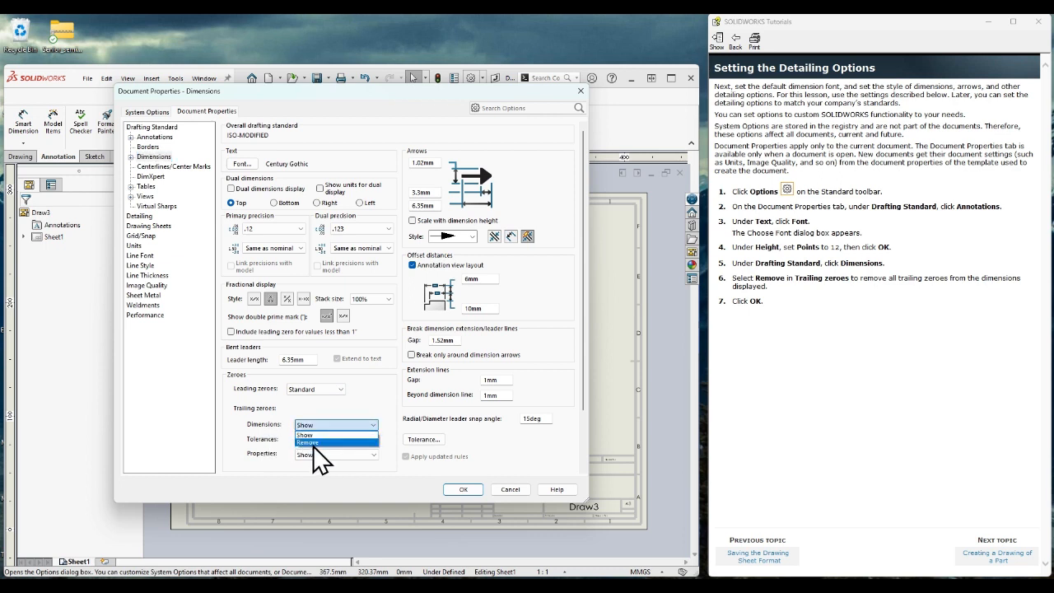
click(313, 443)
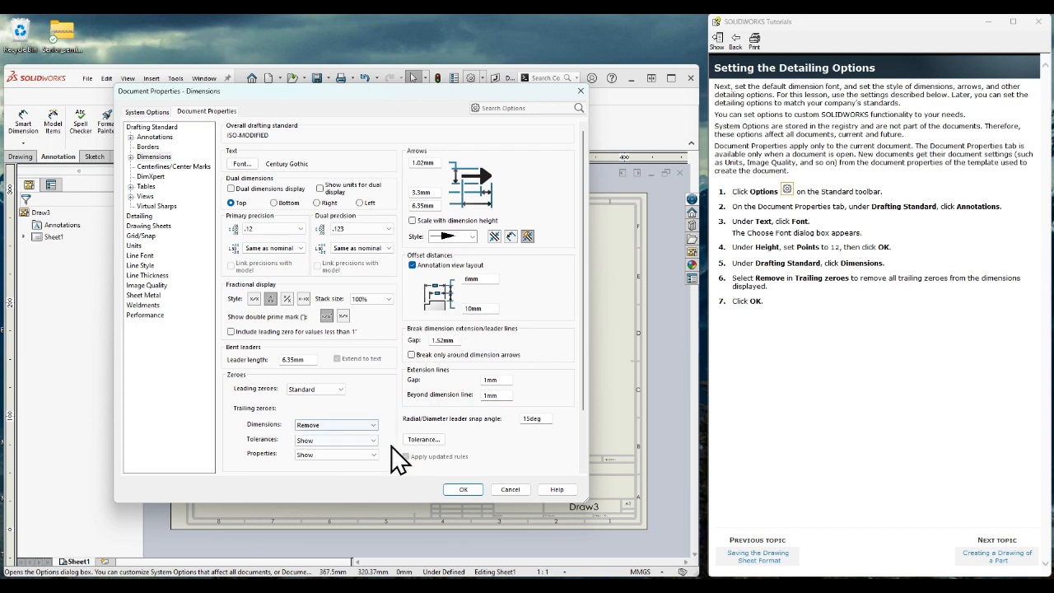
scroll(447, 404, down, 2)
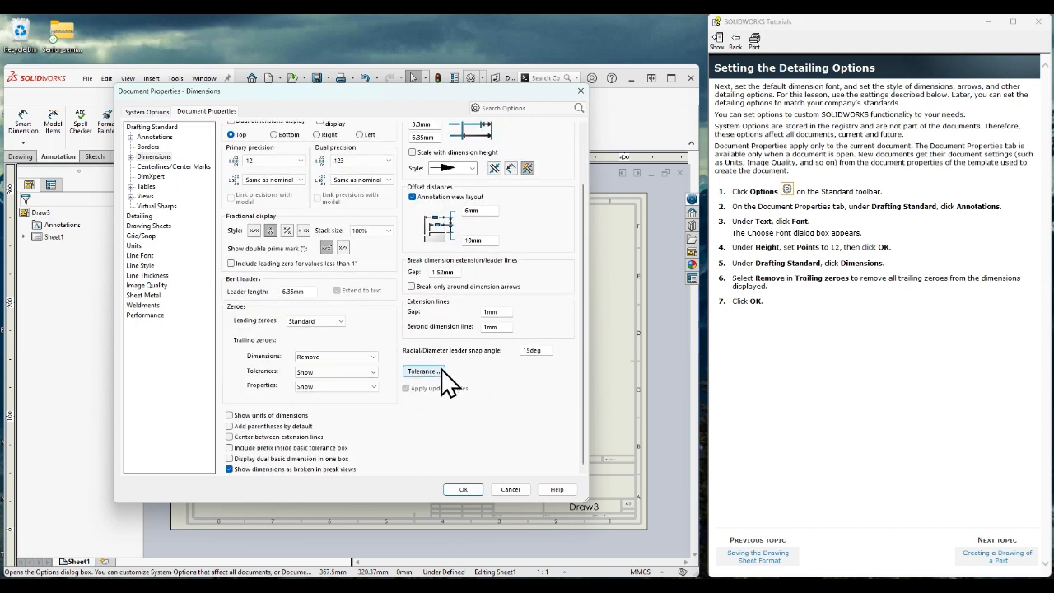
scroll(442, 381, up, 2)
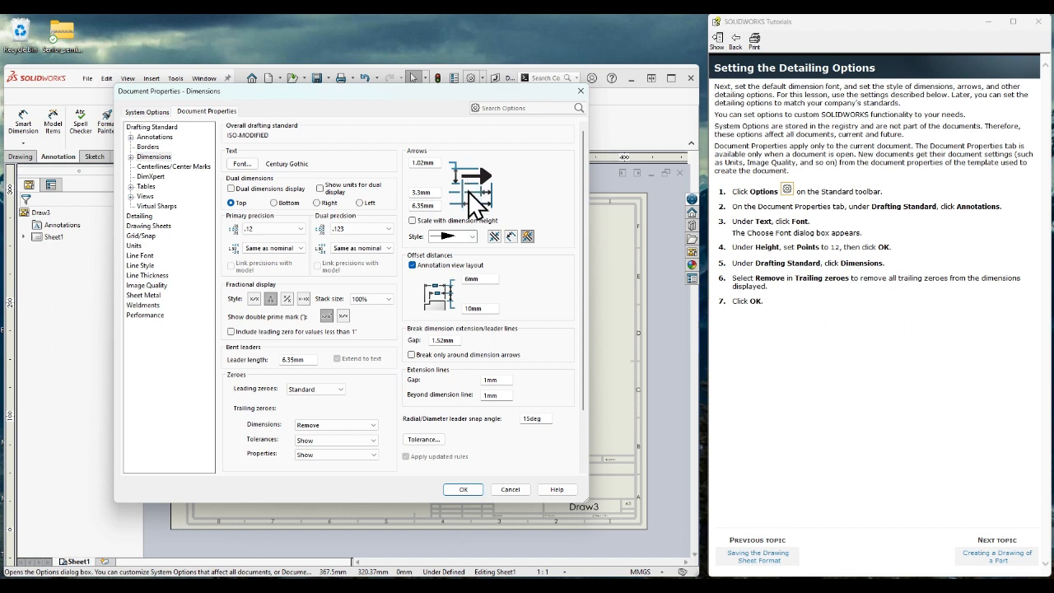
- Review the Units, Detailing, Borders and Annotations settings, and accept the document properties
click(142, 245)
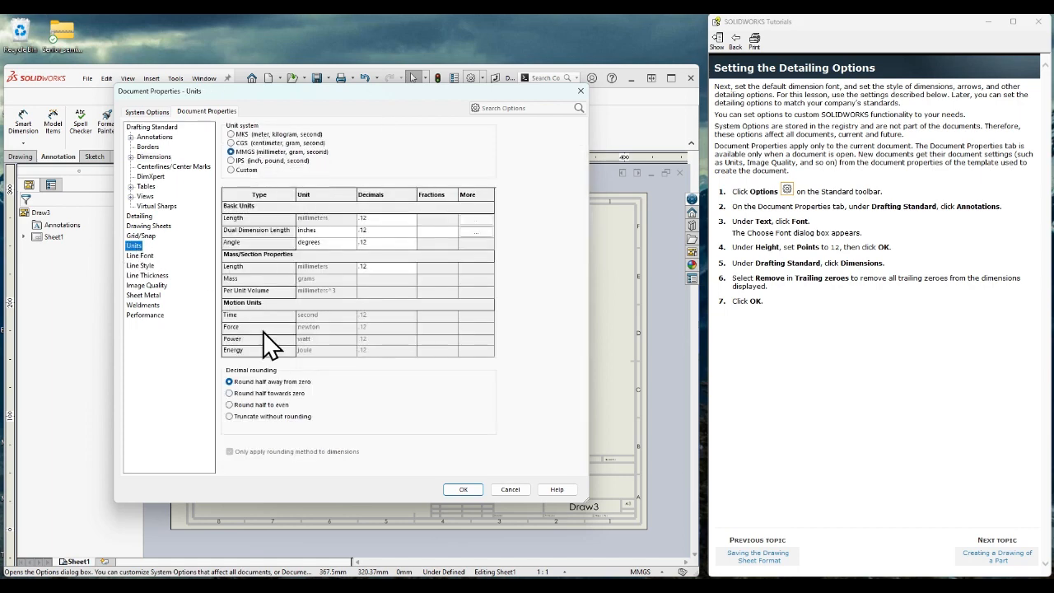
click(139, 216)
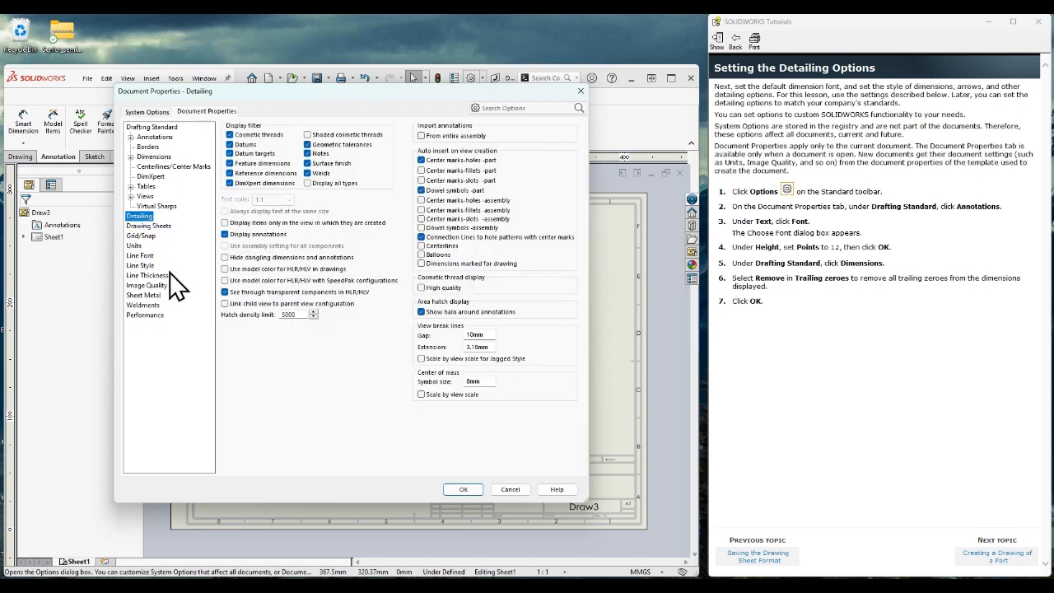
click(147, 147)
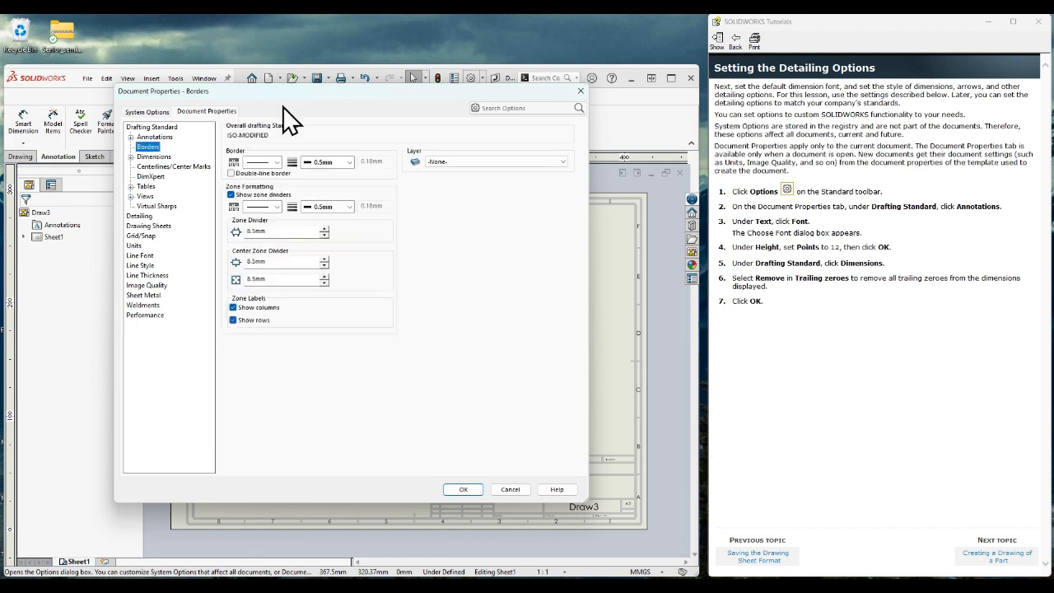
click(141, 138)
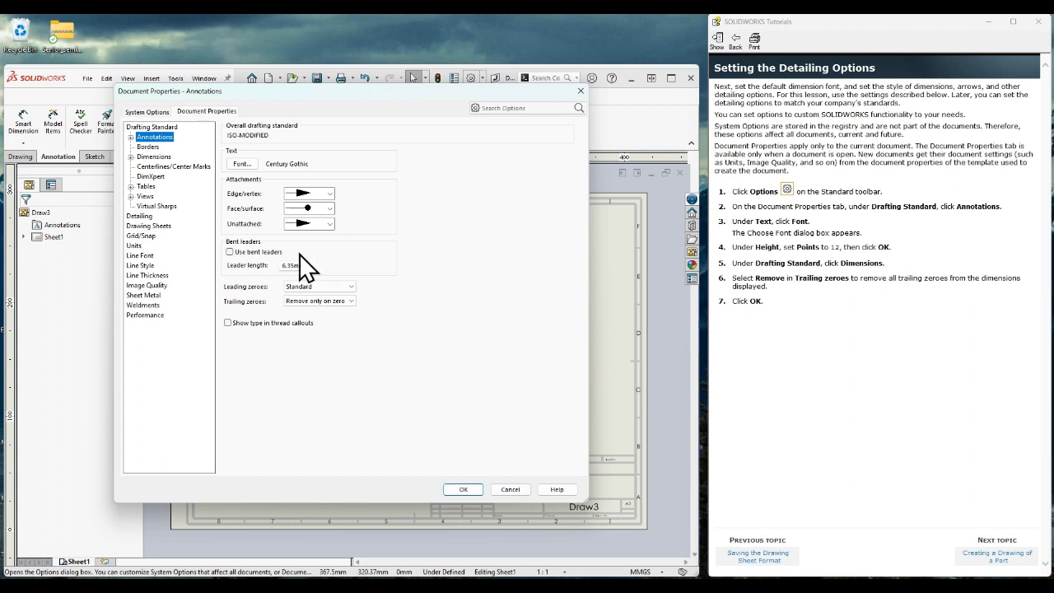
click(458, 490)
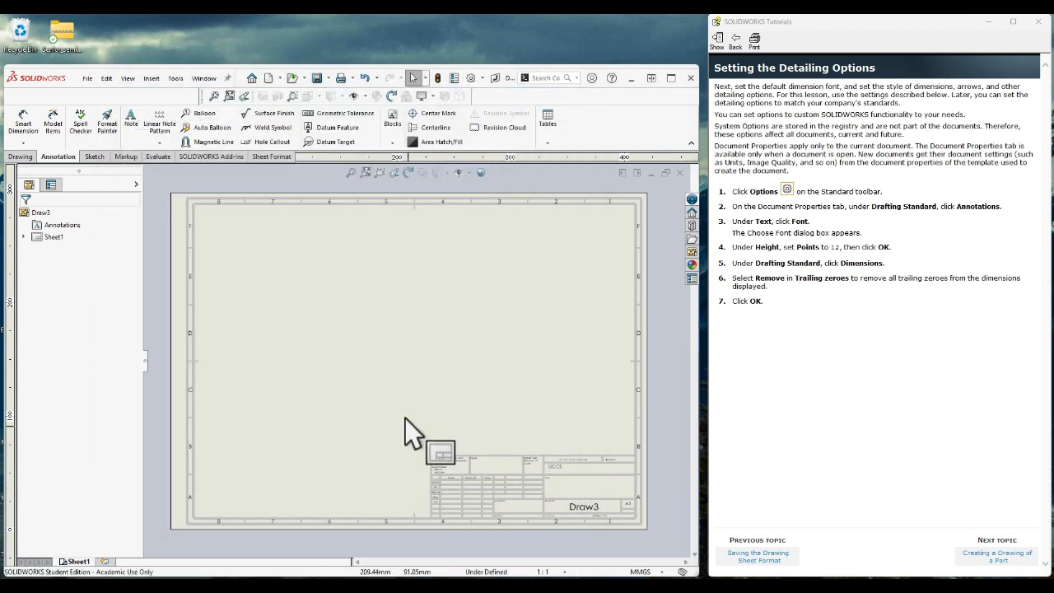
- Go to the tutorial topic Creating a Drawing of a Part and start a Model View of the open camera step1 part
click(992, 557)
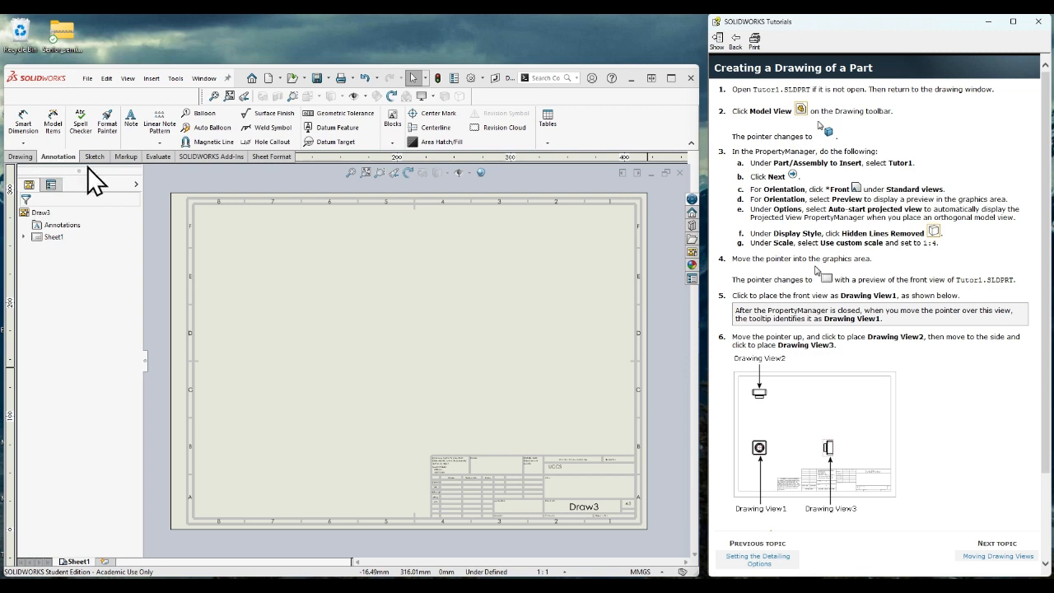
click(22, 157)
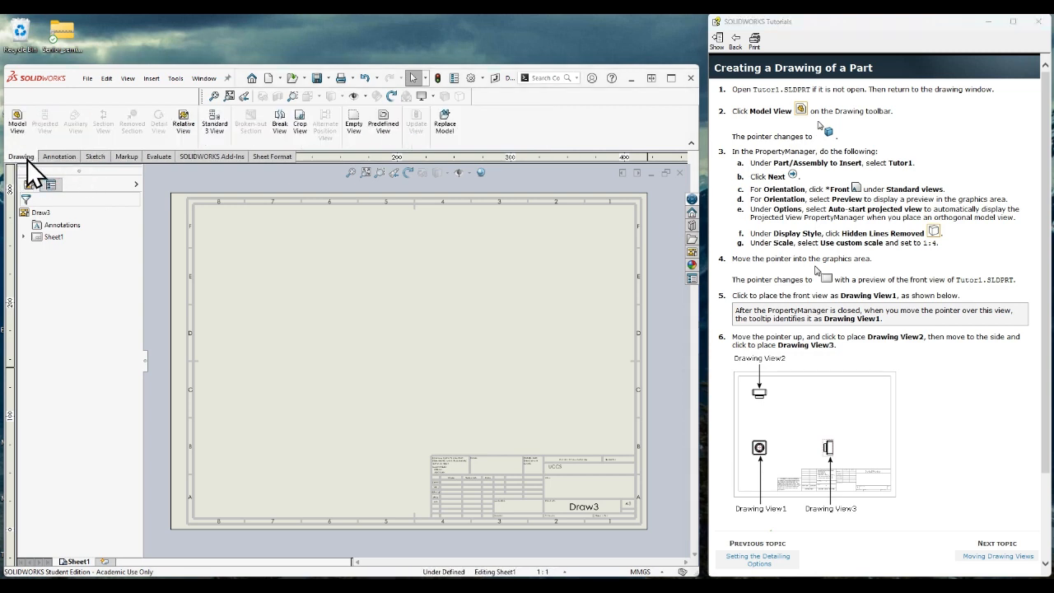
click(17, 122)
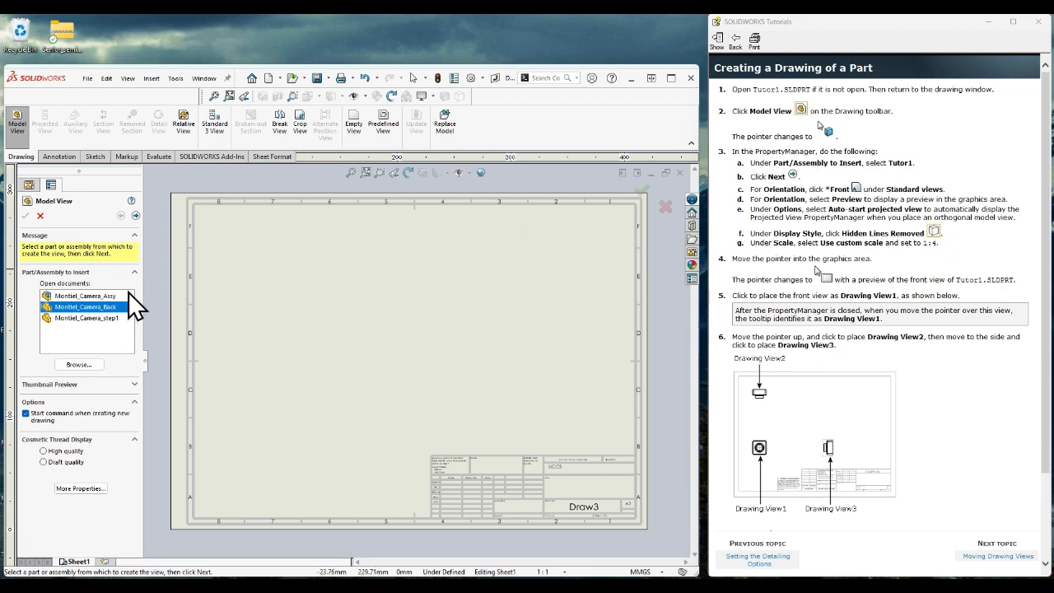
drag(889, 163, 897, 170)
click(902, 173)
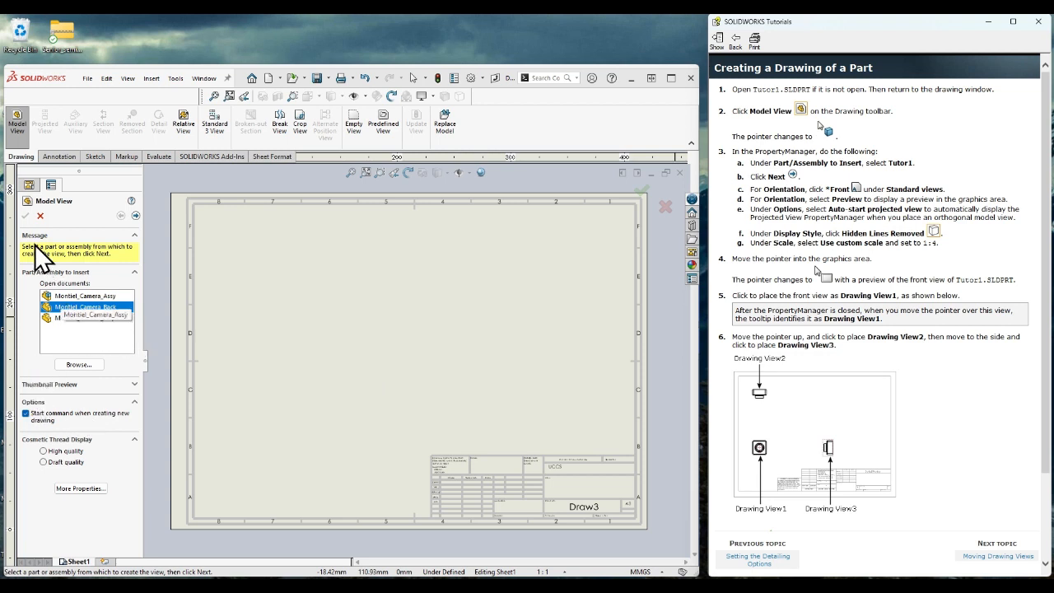
click(78, 318)
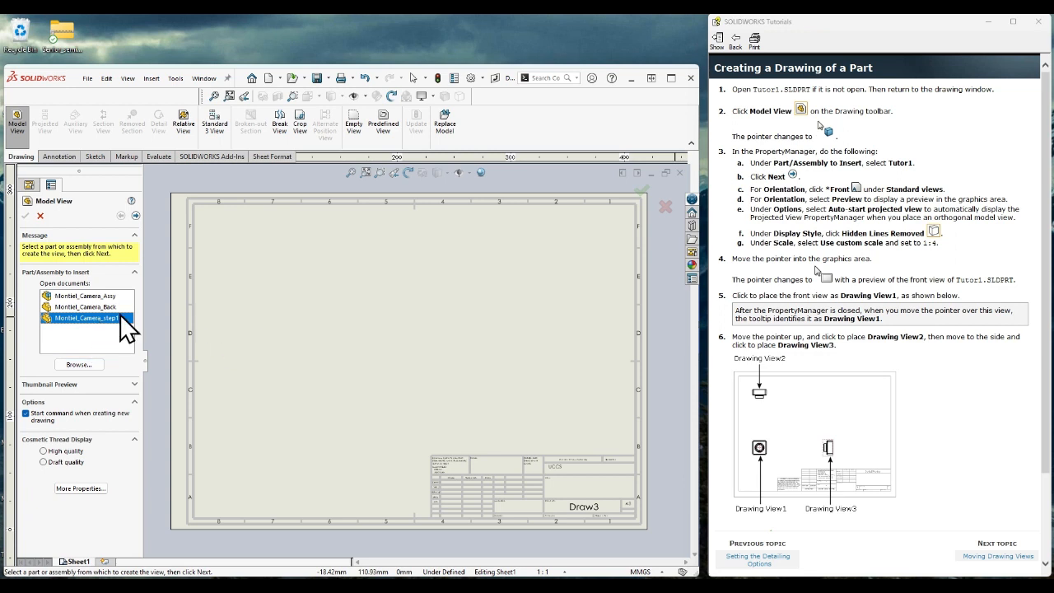
click(135, 215)
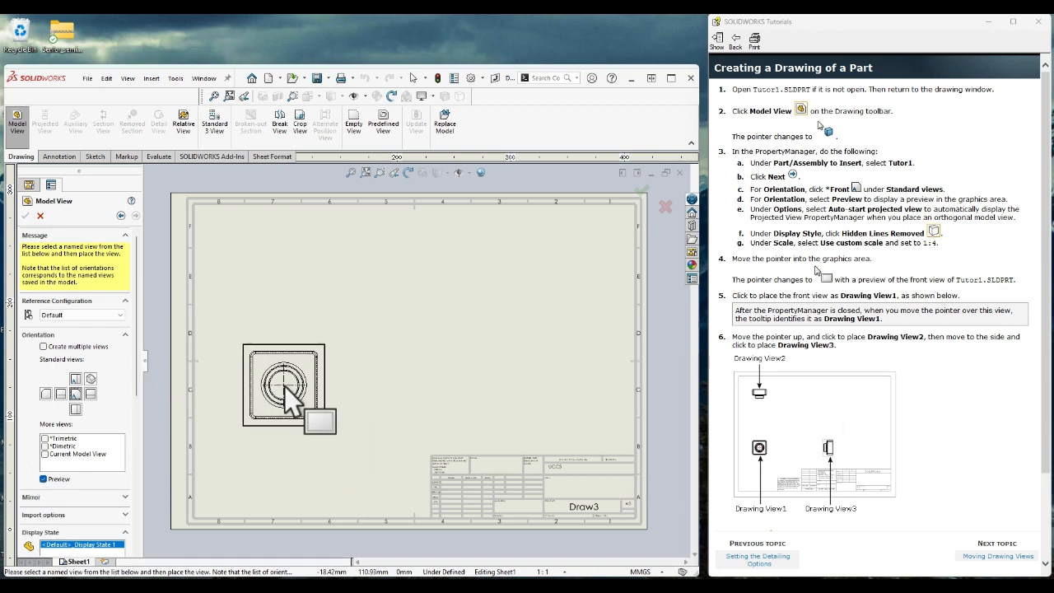
- Keep the model view preview on and set its display style to Hidden Lines Removed after trying Shaded With Edges
click(42, 479)
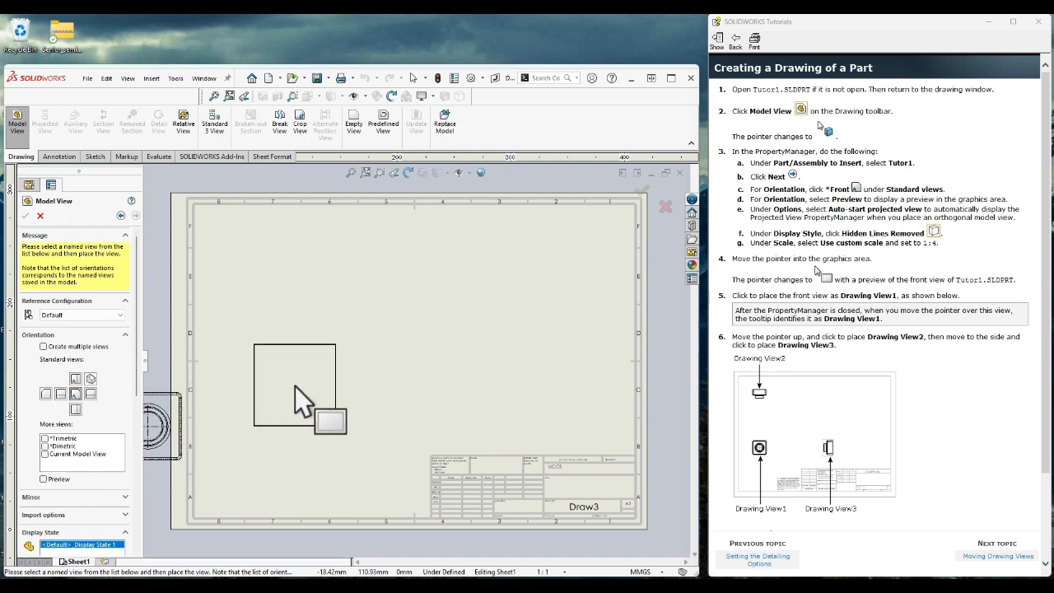
click(44, 479)
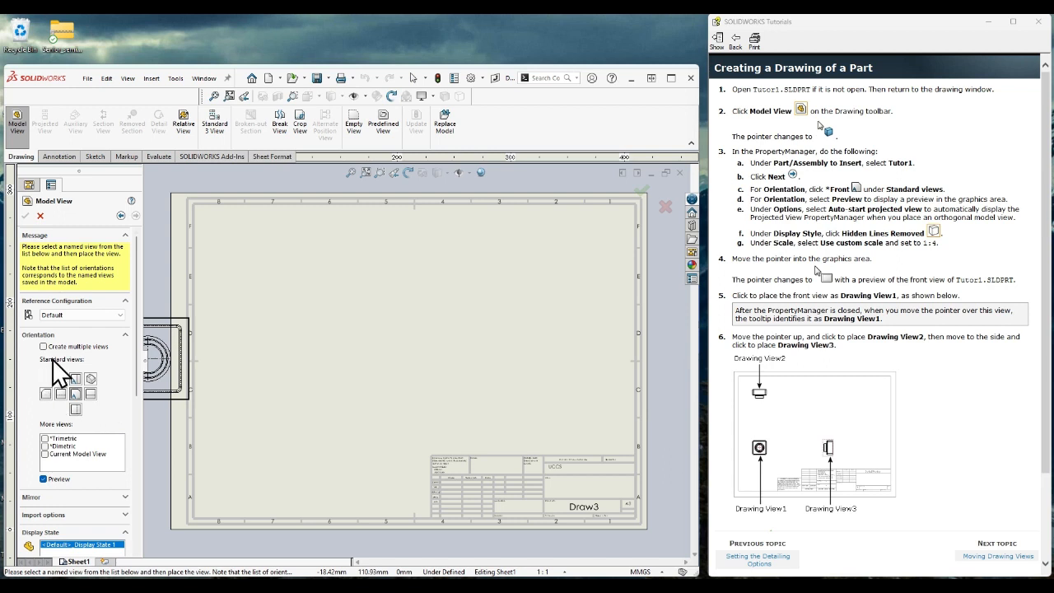
scroll(113, 421, down, 3)
scroll(122, 415, down, 3)
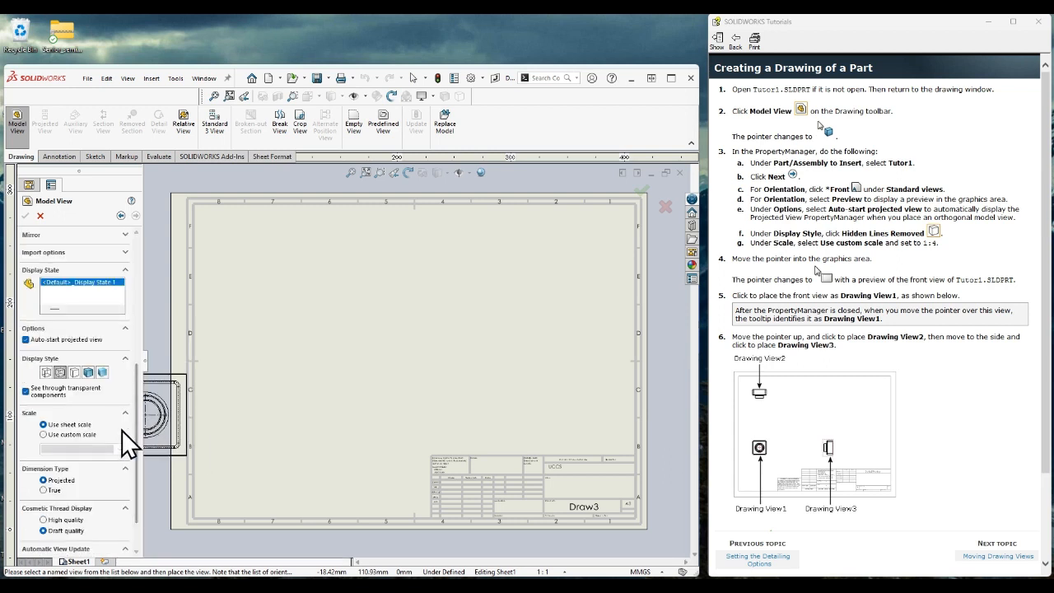
scroll(121, 430, up, 3)
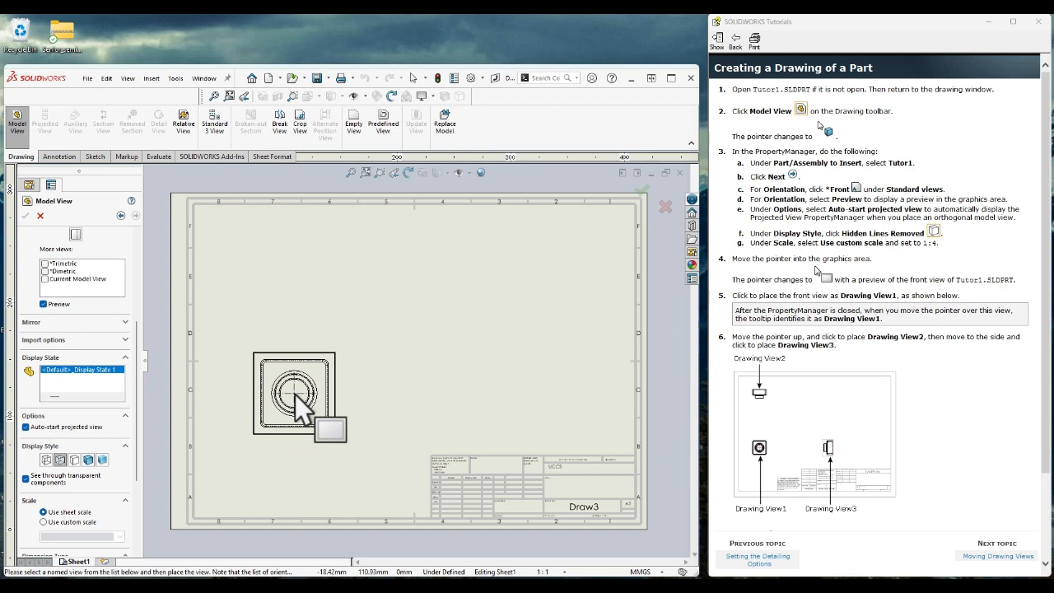
click(74, 459)
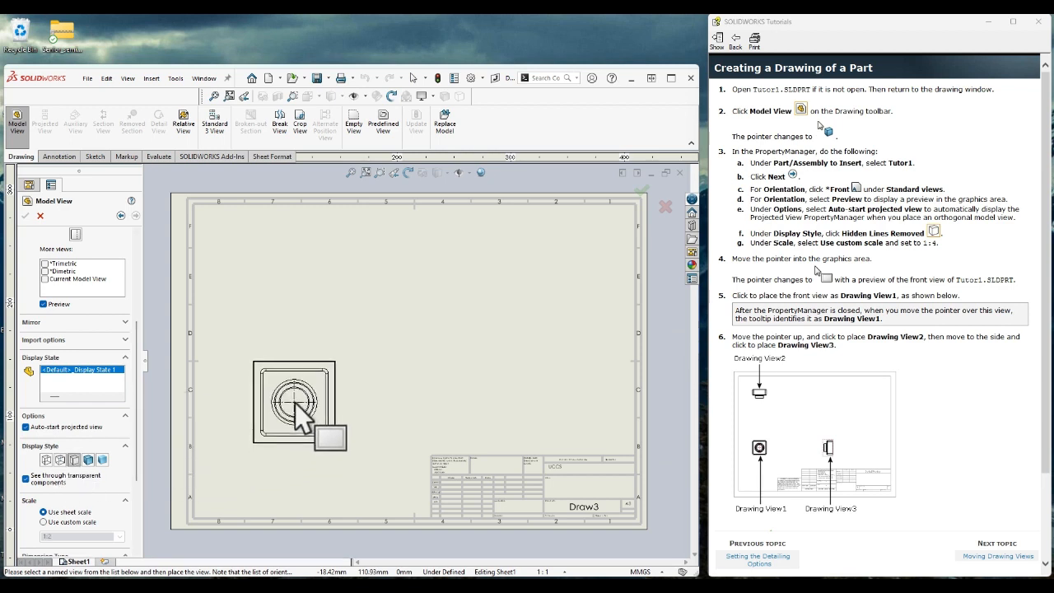
click(88, 460)
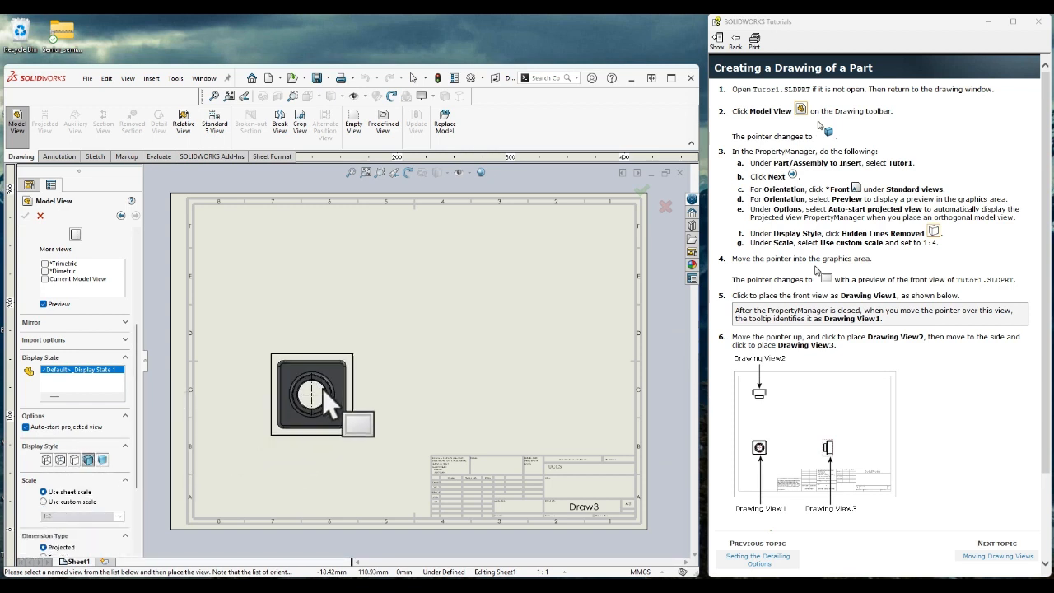
click(74, 462)
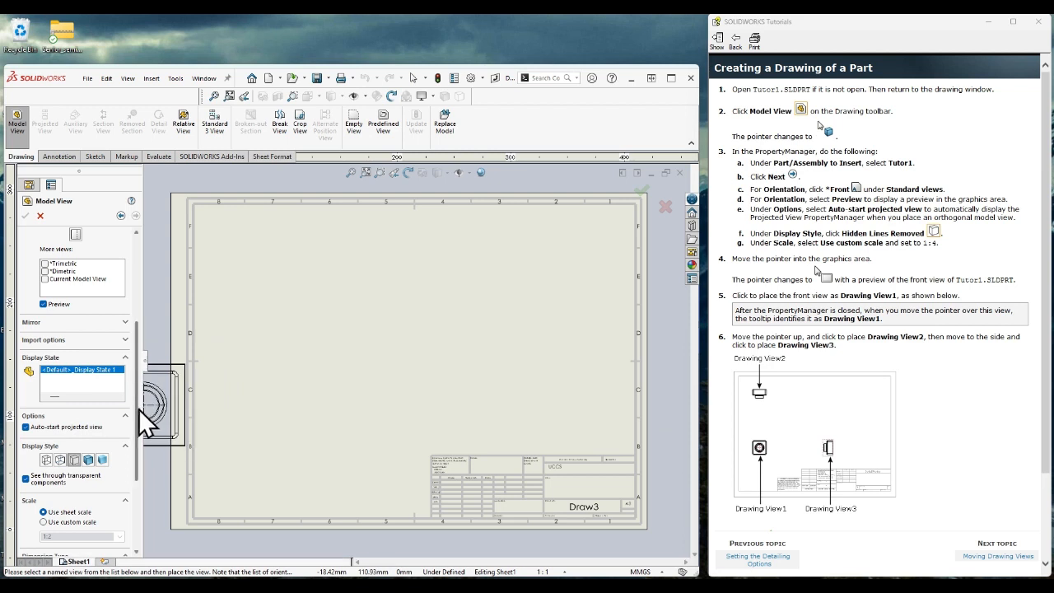
- Give the model view a custom scale of 1:4
scroll(137, 414, down, 3)
scroll(131, 454, down, 1)
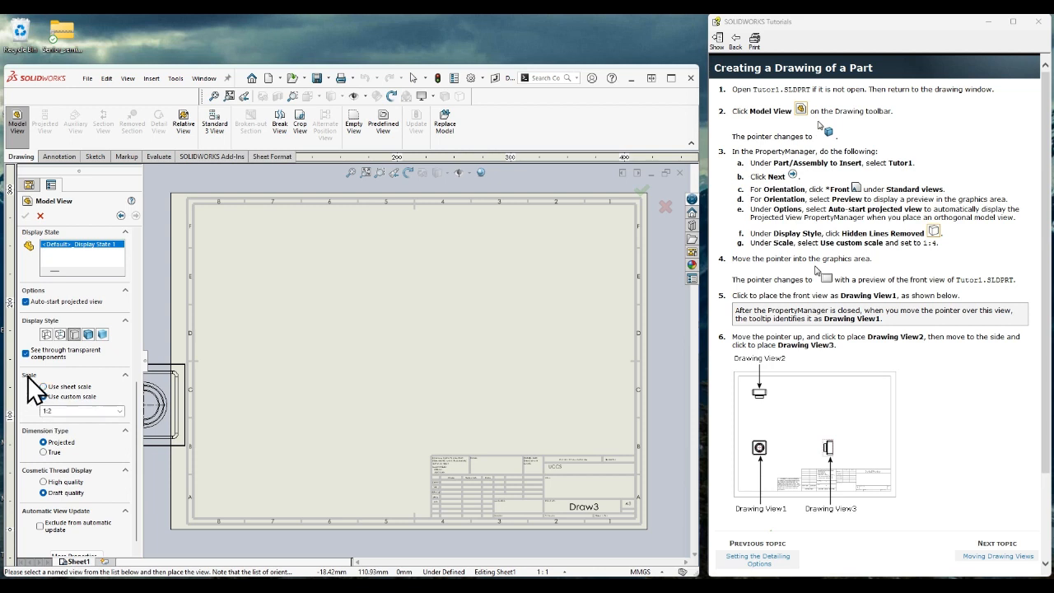
click(72, 411)
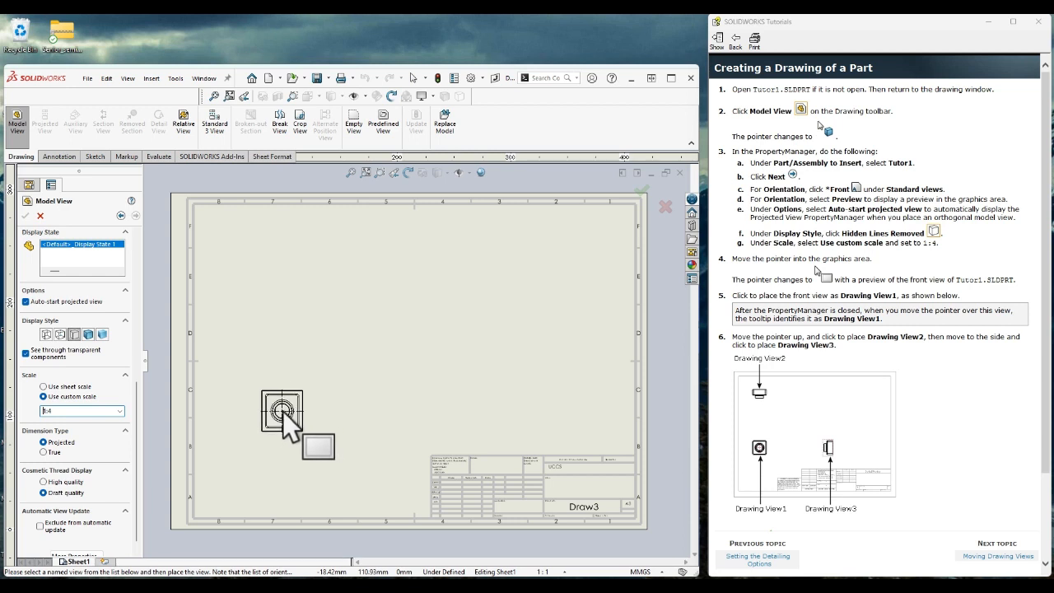
- Place the front view in the lower left of the sheet, with projected top and right views above and beside it
click(282, 411)
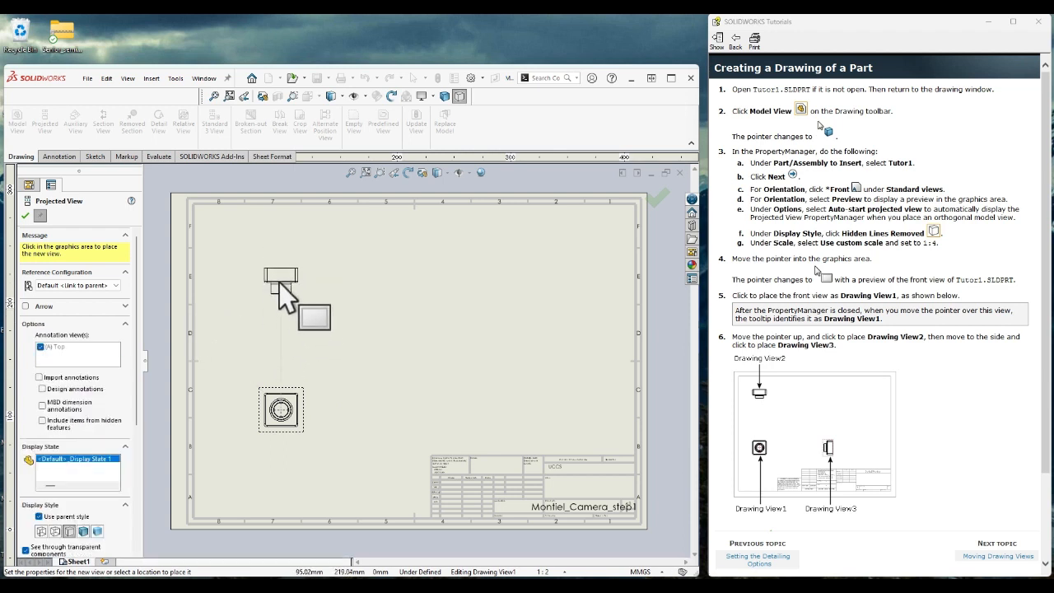
click(279, 281)
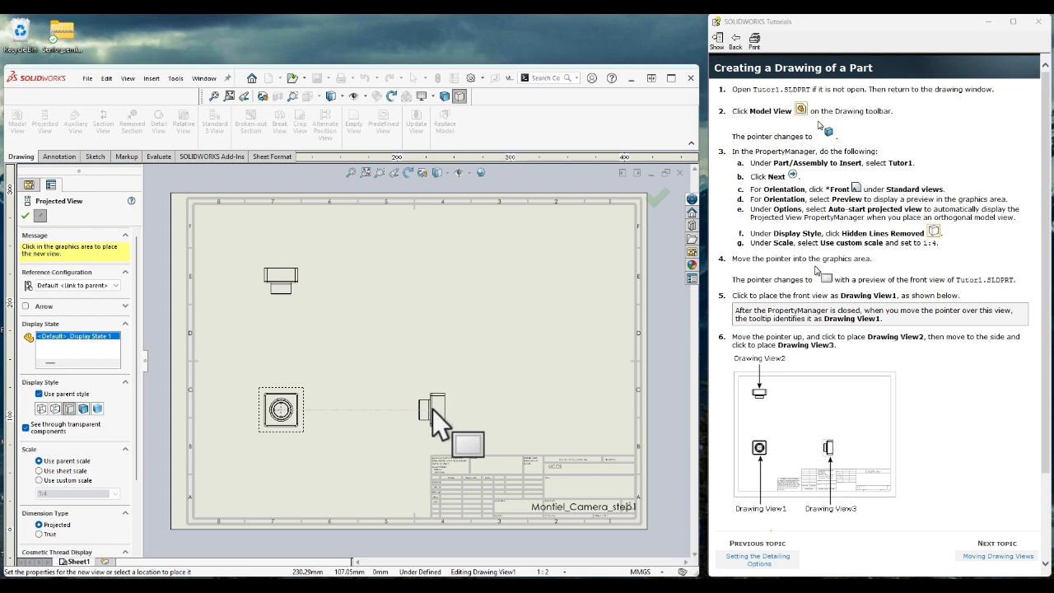
click(432, 409)
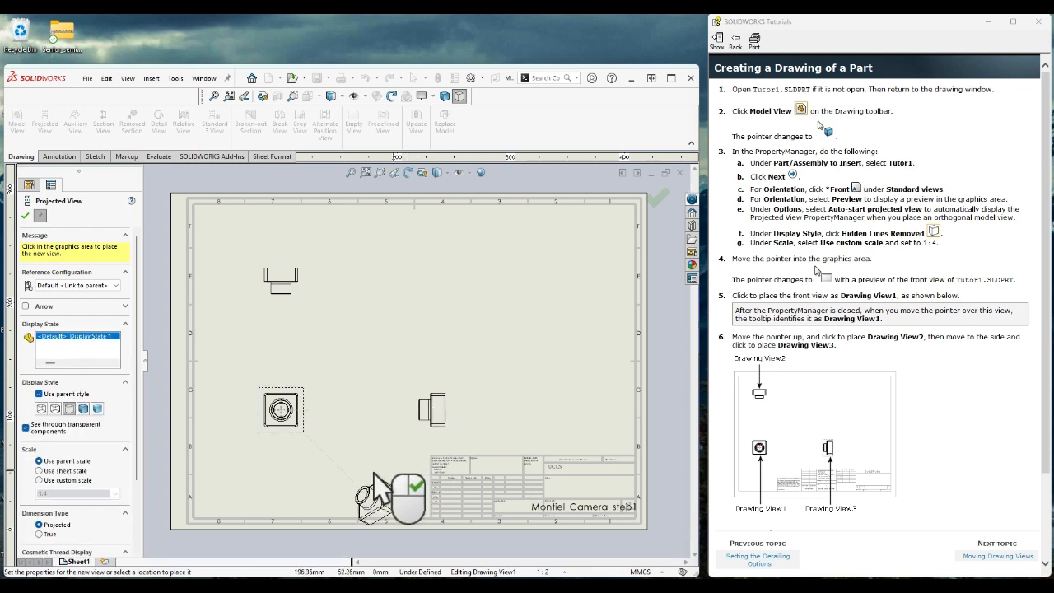
click(26, 217)
- Go to the tutorial topic Moving Drawing Views and shift the front view and the right-side view slightly to the right
scroll(898, 285, down, 3)
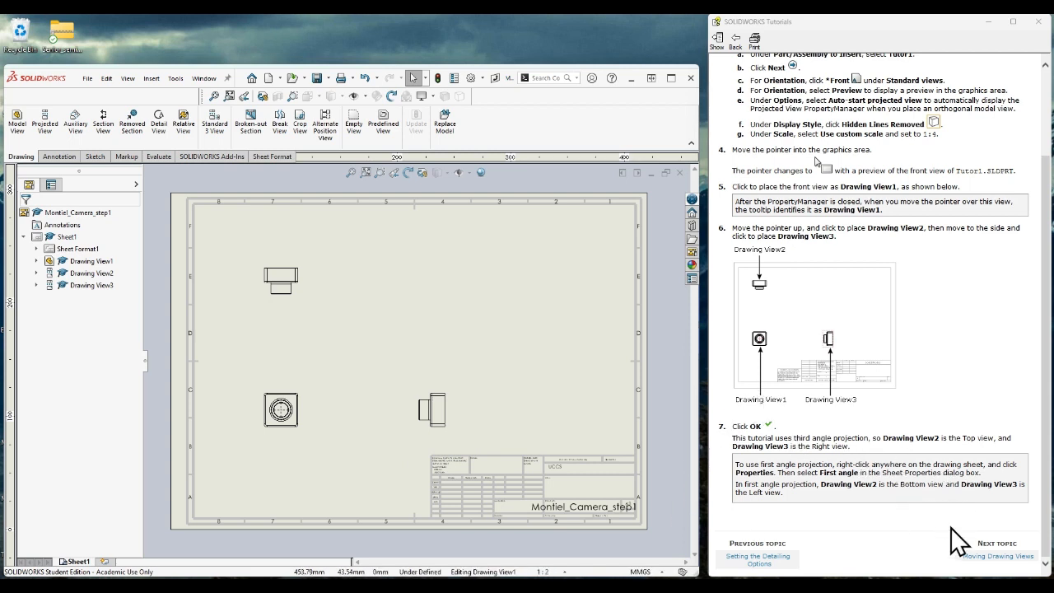
click(1019, 557)
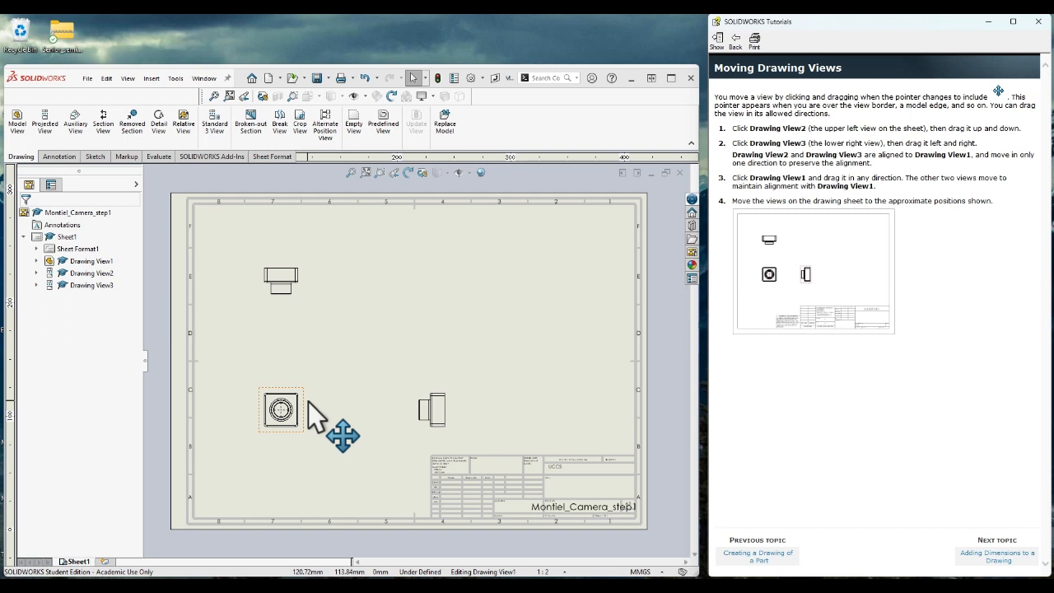
mouse_move(309, 403)
mouse_down()
mouse_move(325, 409)
mouse_move(309, 376)
mouse_move(322, 425)
mouse_move(316, 398)
mouse_move(314, 415)
mouse_move(330, 395)
mouse_move(330, 423)
mouse_move(311, 404)
mouse_move(335, 409)
mouse_up()
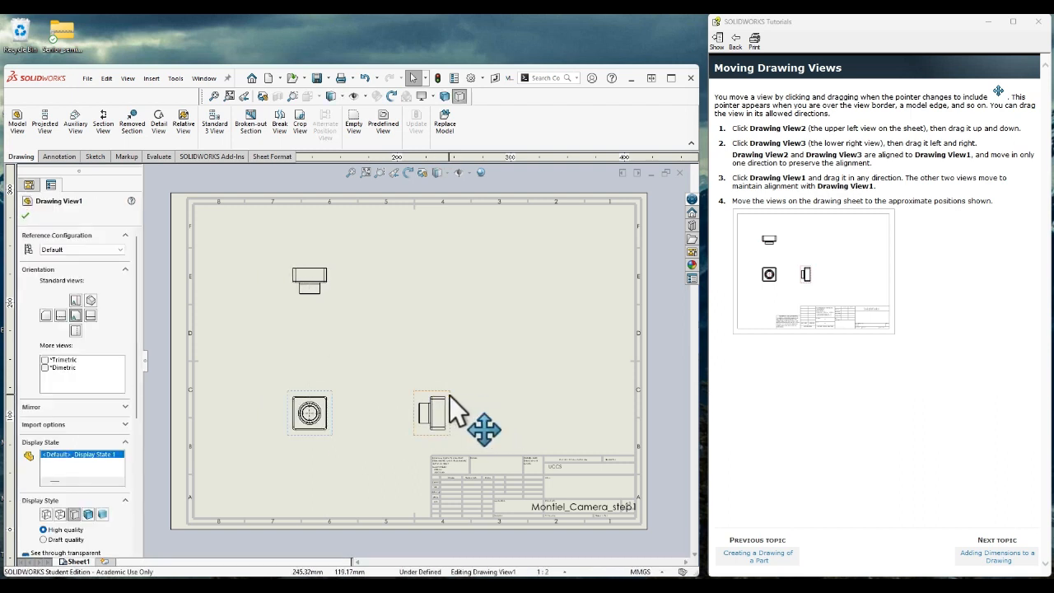
mouse_move(450, 395)
mouse_down()
mouse_move(482, 401)
mouse_move(422, 406)
mouse_move(502, 409)
mouse_move(471, 414)
mouse_up()
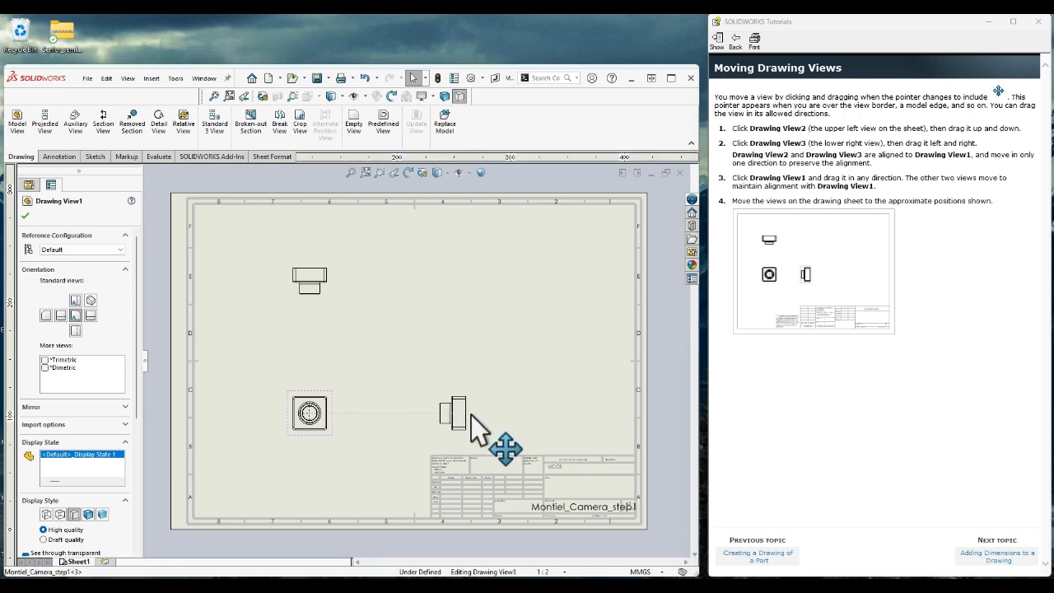
- Move the top view down nearer the front view, then shift the right-side and front views to the left
mouse_move(334, 275)
mouse_down()
mouse_move(346, 254)
mouse_move(327, 314)
mouse_up()
mouse_move(475, 395)
mouse_down()
mouse_move(470, 406)
mouse_move(437, 409)
mouse_up()
mouse_move(328, 418)
mouse_down()
mouse_move(338, 412)
mouse_move(309, 405)
mouse_move(296, 417)
mouse_up()
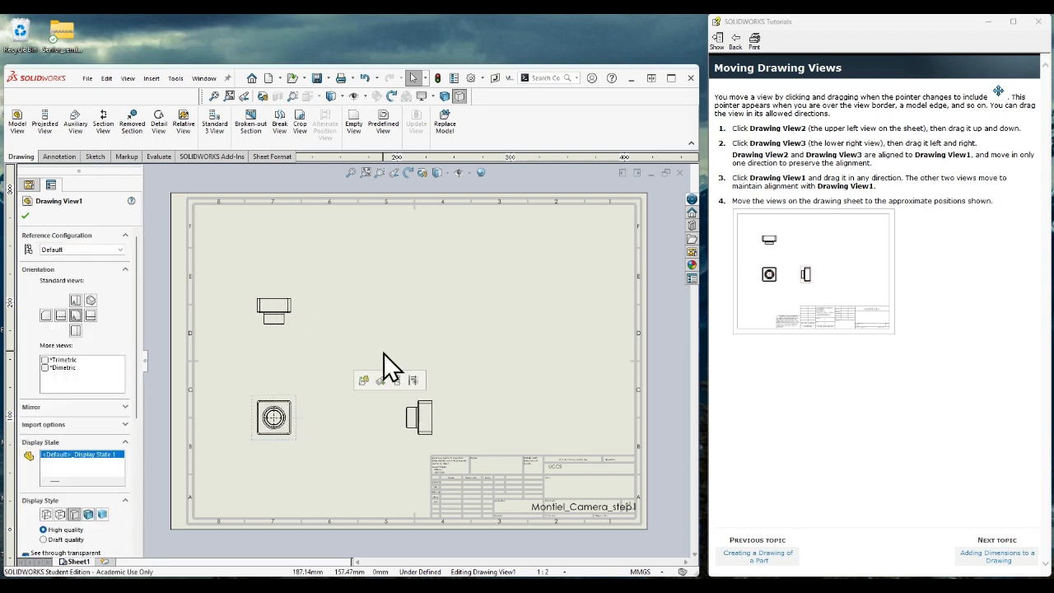
click(25, 215)
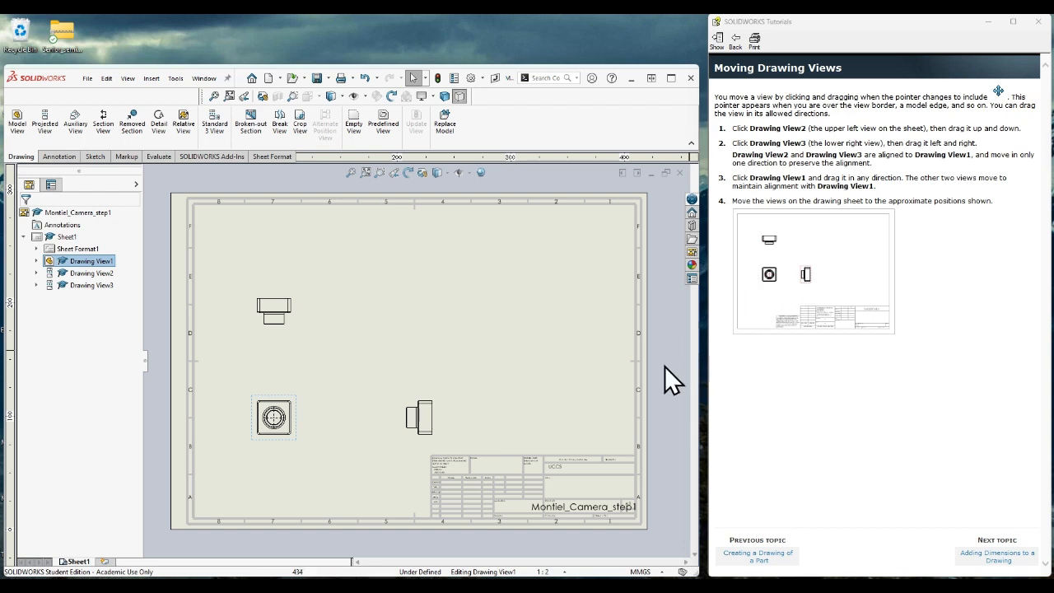
click(294, 405)
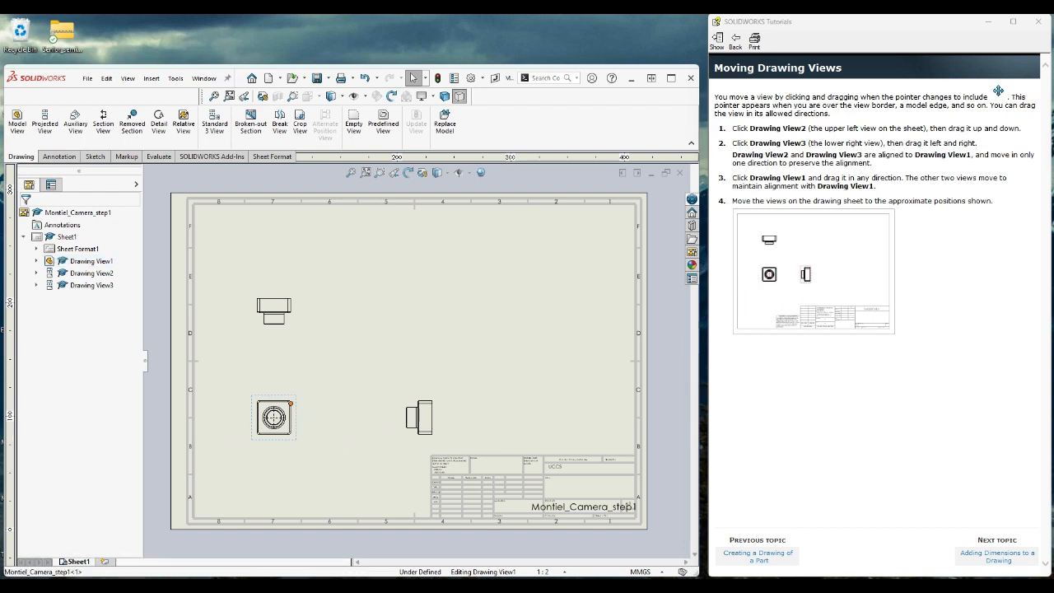
- Shift the front view slightly up and to the right, then go to the tutorial topic Adding Dimensions to a Drawing
click(305, 441)
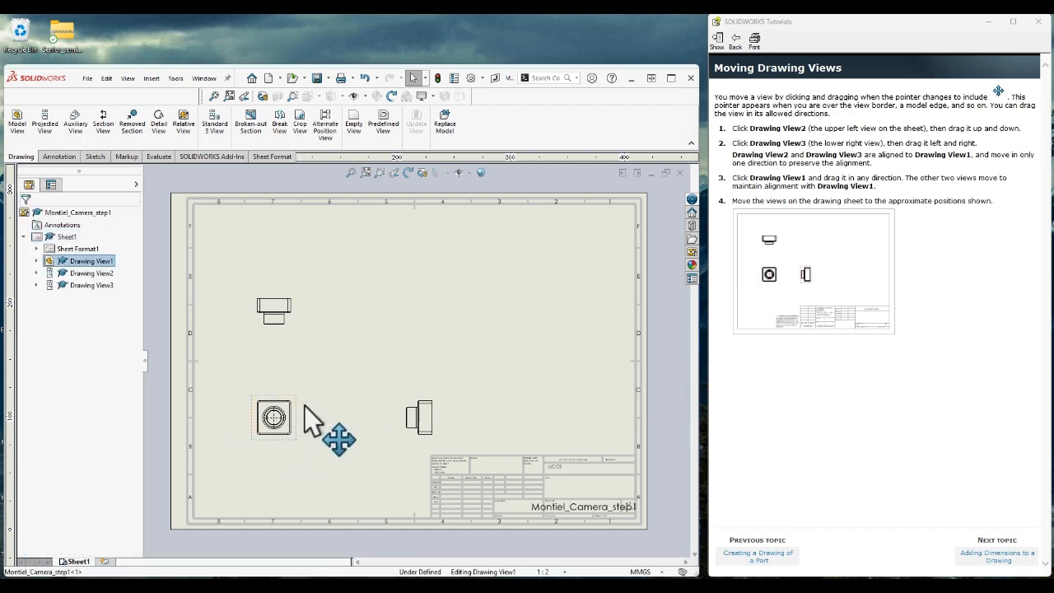
mouse_move(304, 406)
mouse_down()
mouse_move(313, 410)
mouse_move(310, 398)
mouse_up()
click(1003, 557)
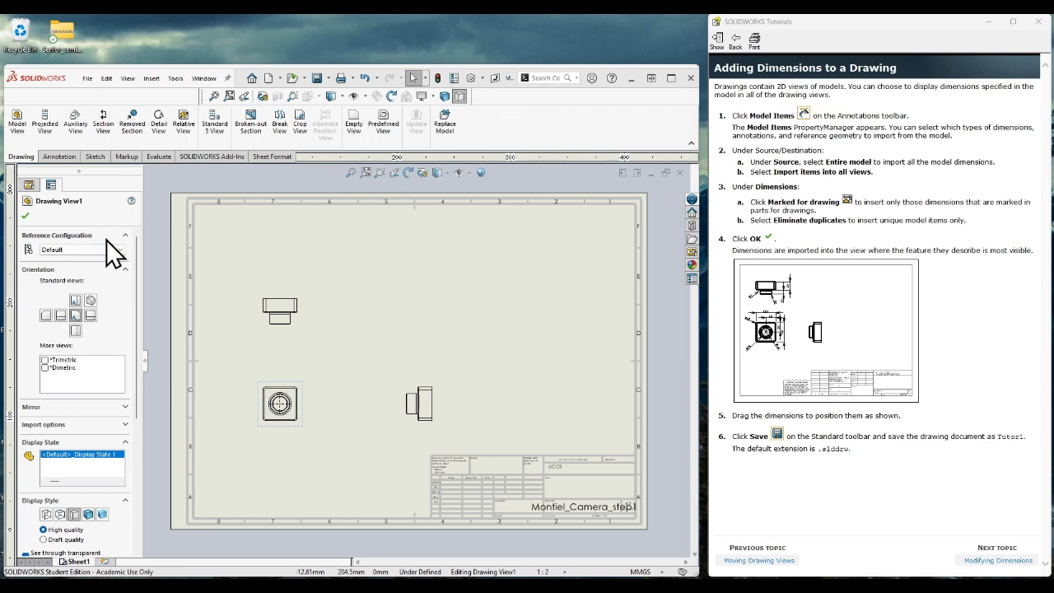
click(27, 216)
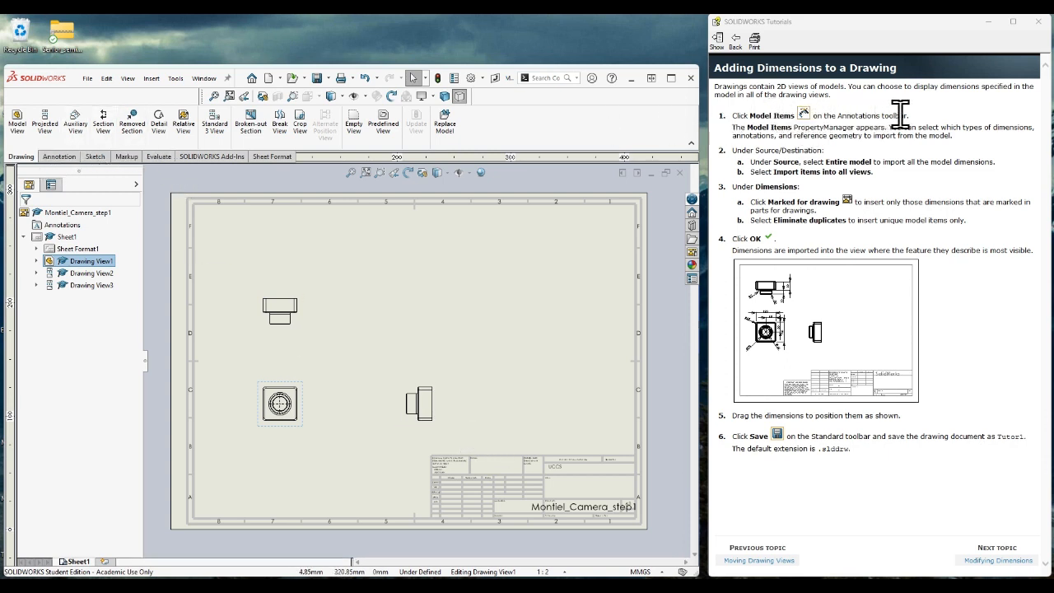
- Insert model items from the entire model into all views, with dimensions marked for drawing and duplicates eliminated
click(58, 158)
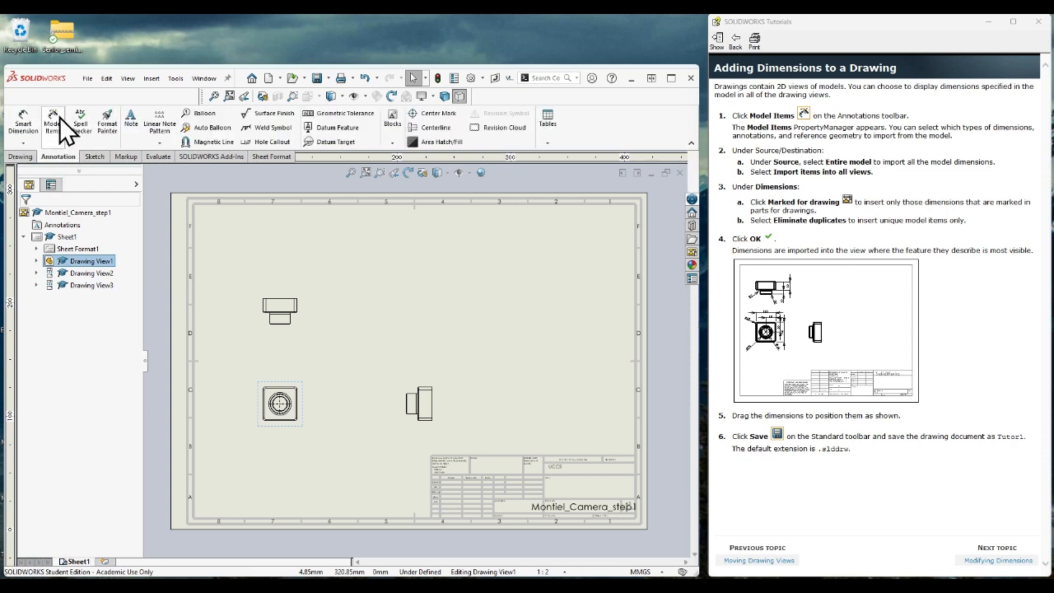
click(53, 123)
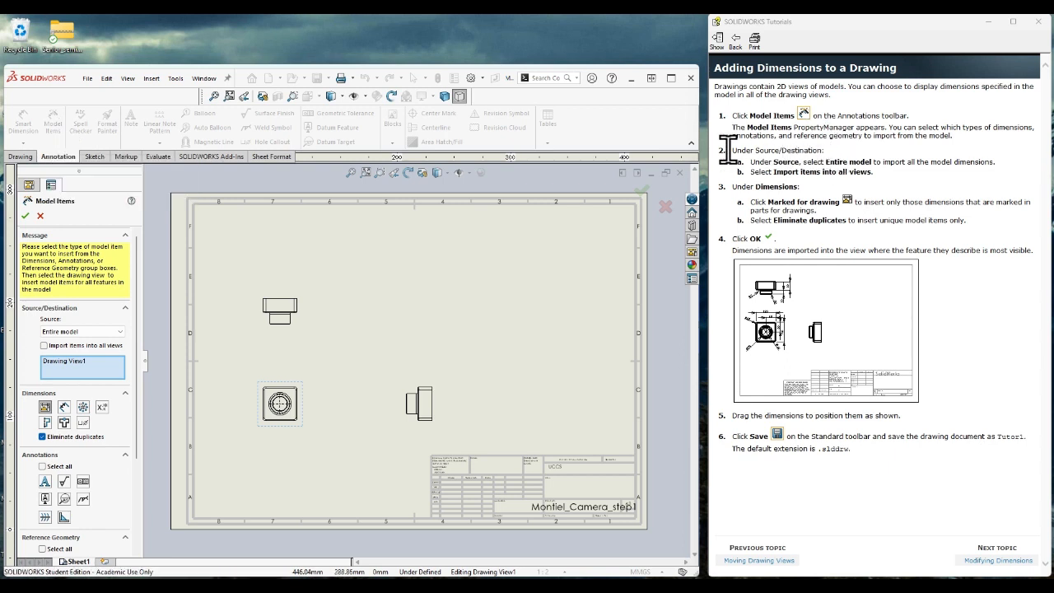
click(83, 330)
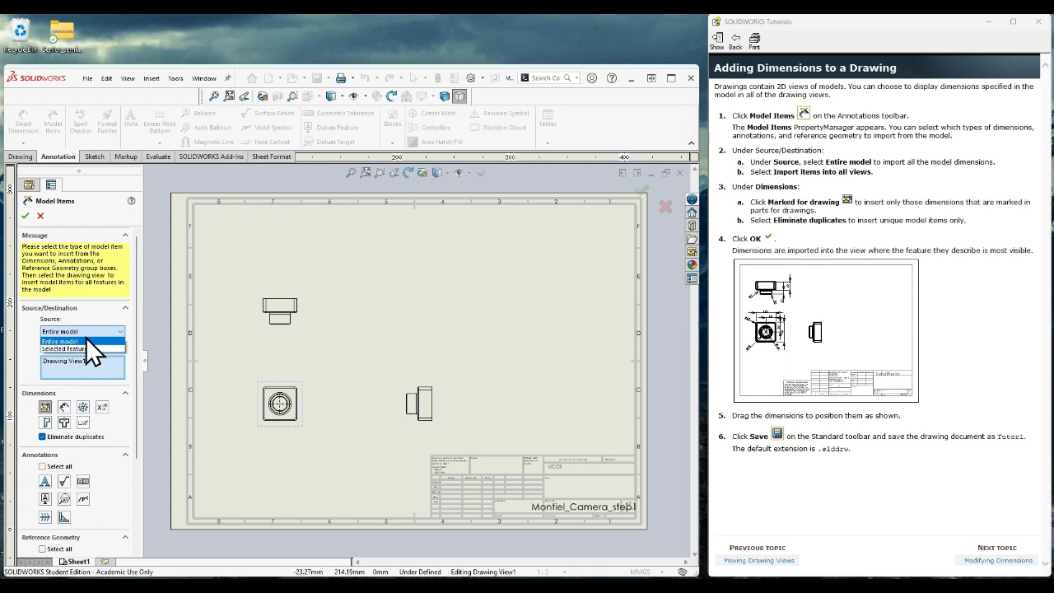
click(88, 341)
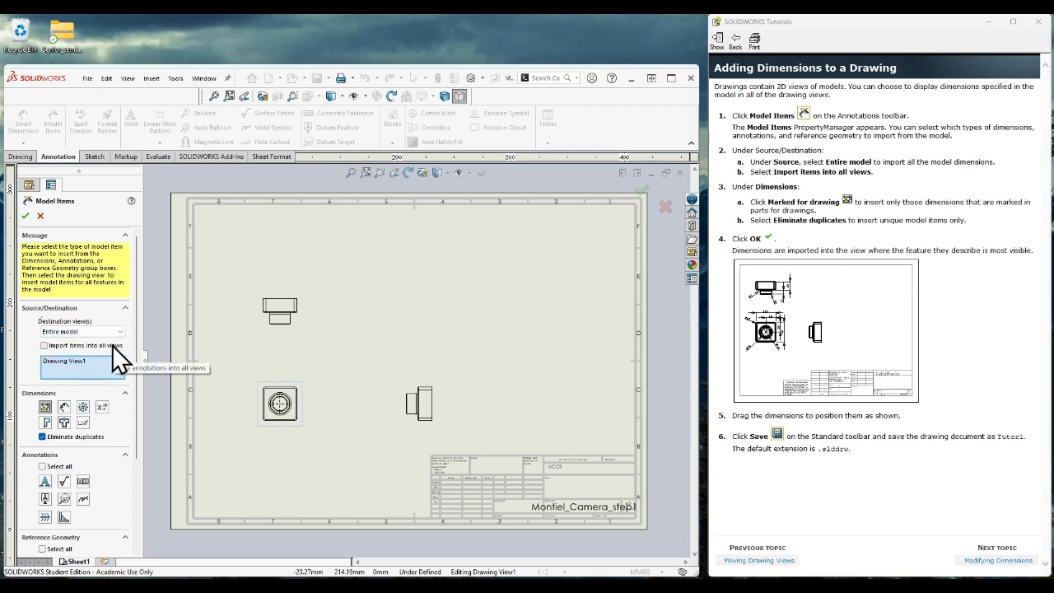
click(44, 345)
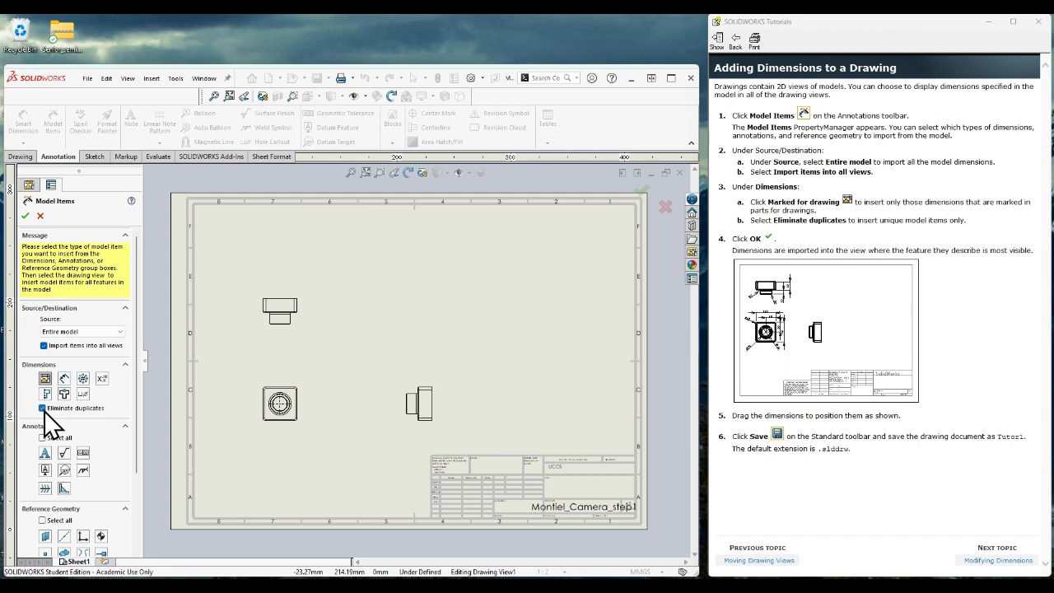
scroll(86, 323, down, 3)
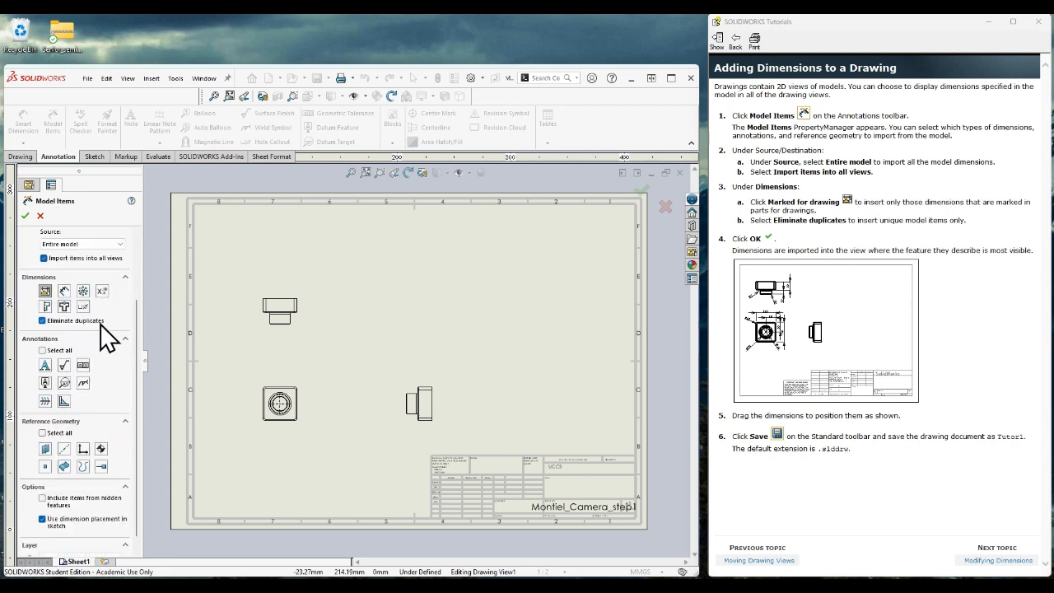
click(26, 216)
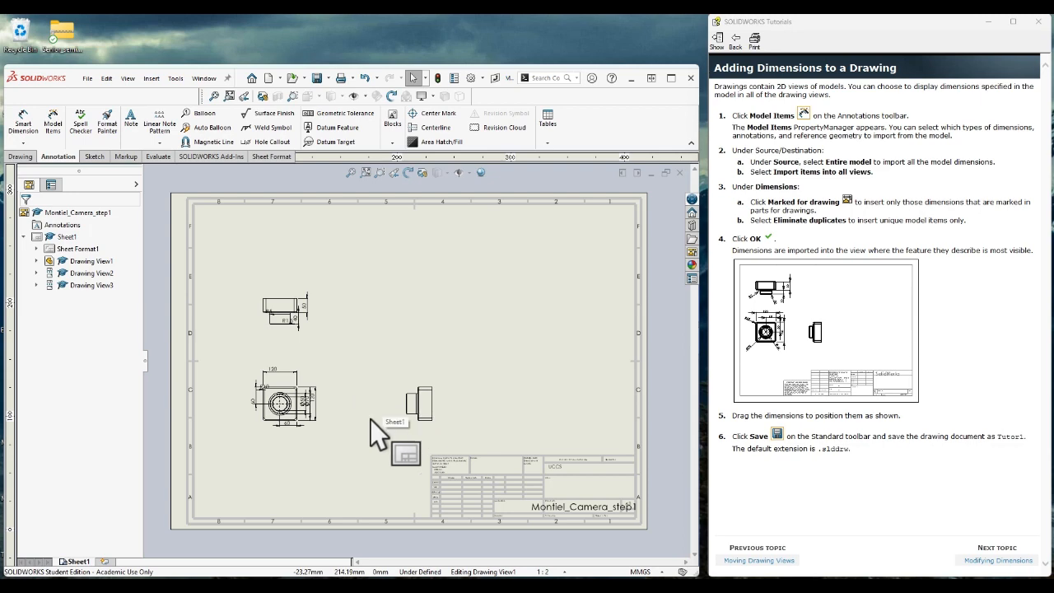
- Move the top view's R5 dimension to its lower left, R1.5 to its lower right, and the 50 and 40 dimensions further right
scroll(293, 405, down, 2)
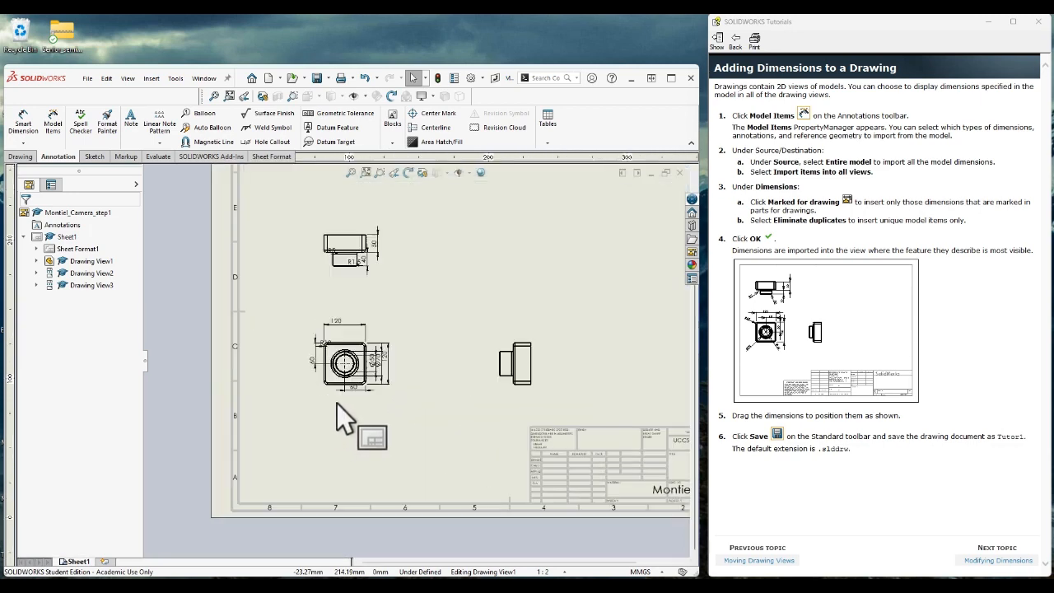
scroll(337, 403, down, 2)
scroll(457, 344, up, 2)
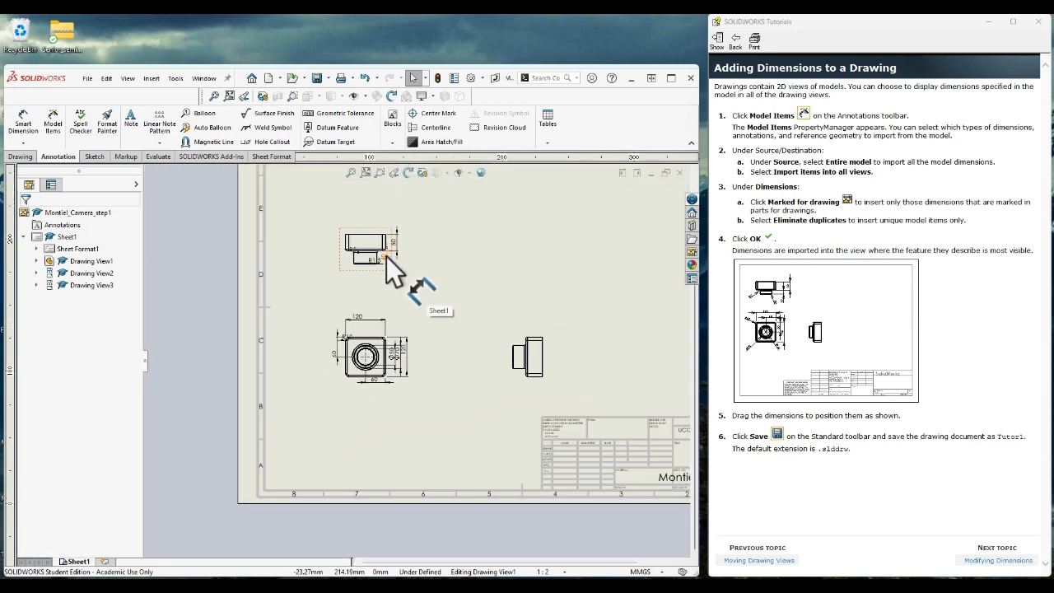
scroll(465, 305, down, 2)
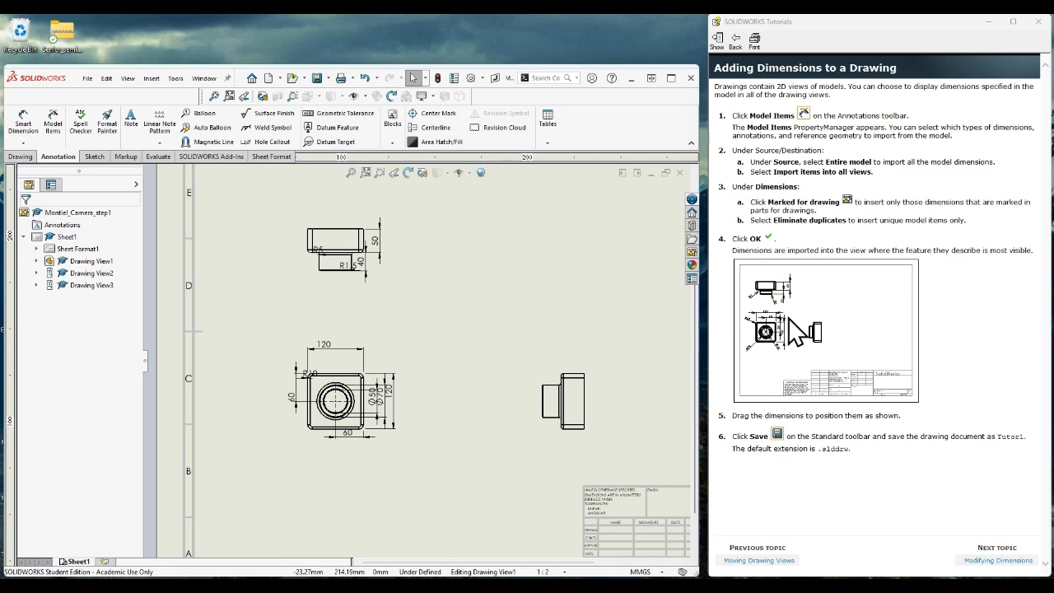
scroll(346, 297, up, 1)
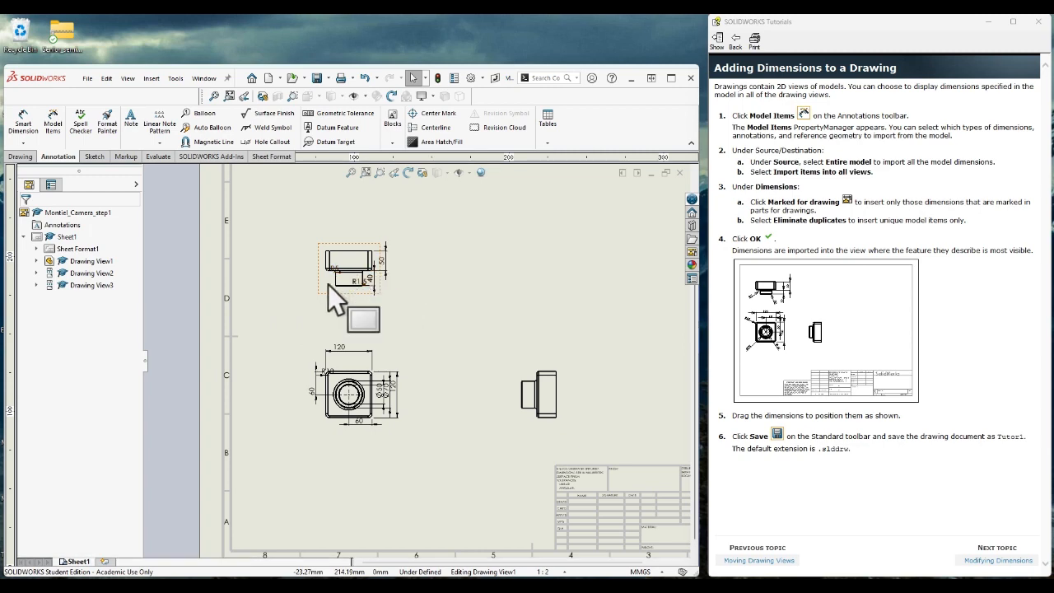
scroll(343, 291, down, 6)
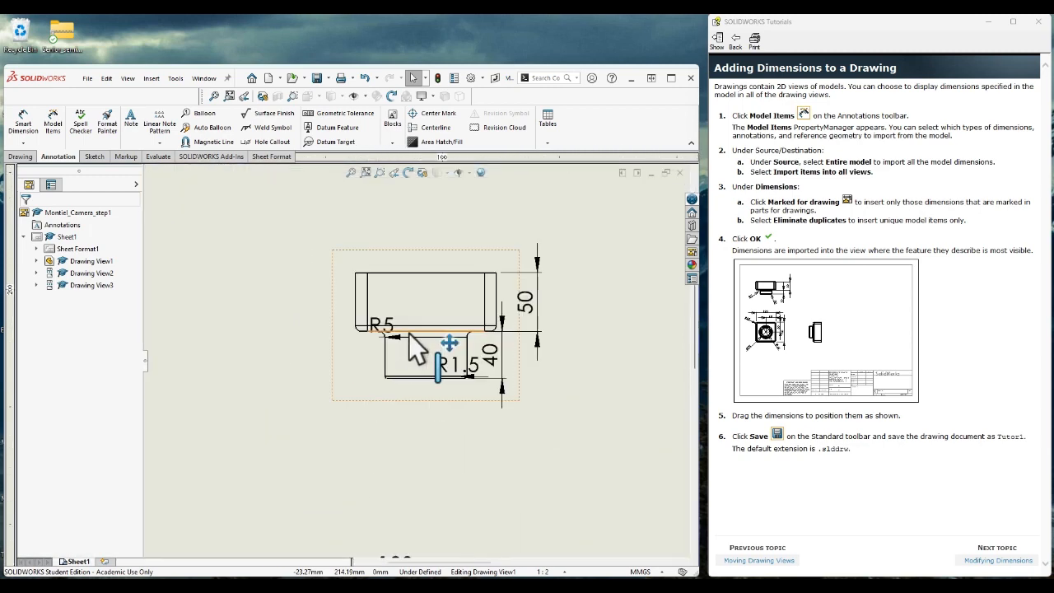
scroll(418, 350, down, 2)
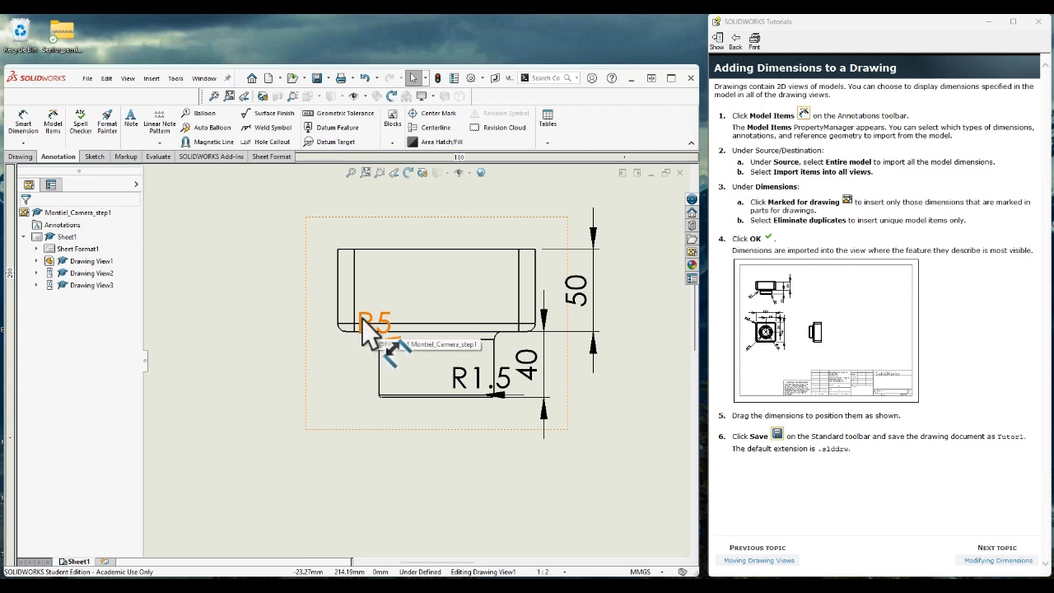
drag(364, 325, 252, 421)
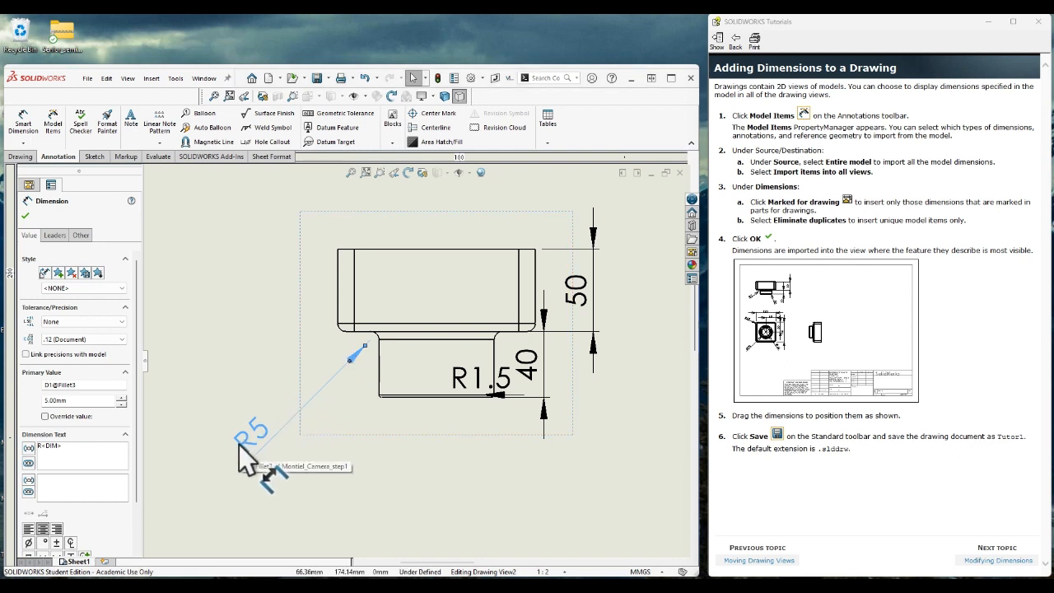
scroll(356, 445, up, 5)
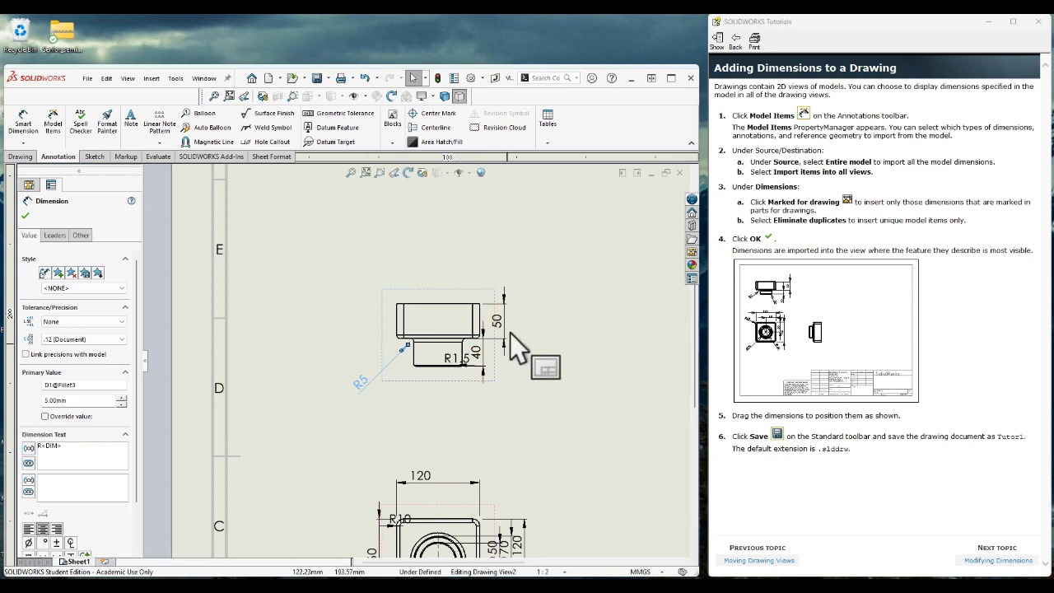
drag(502, 324, 542, 324)
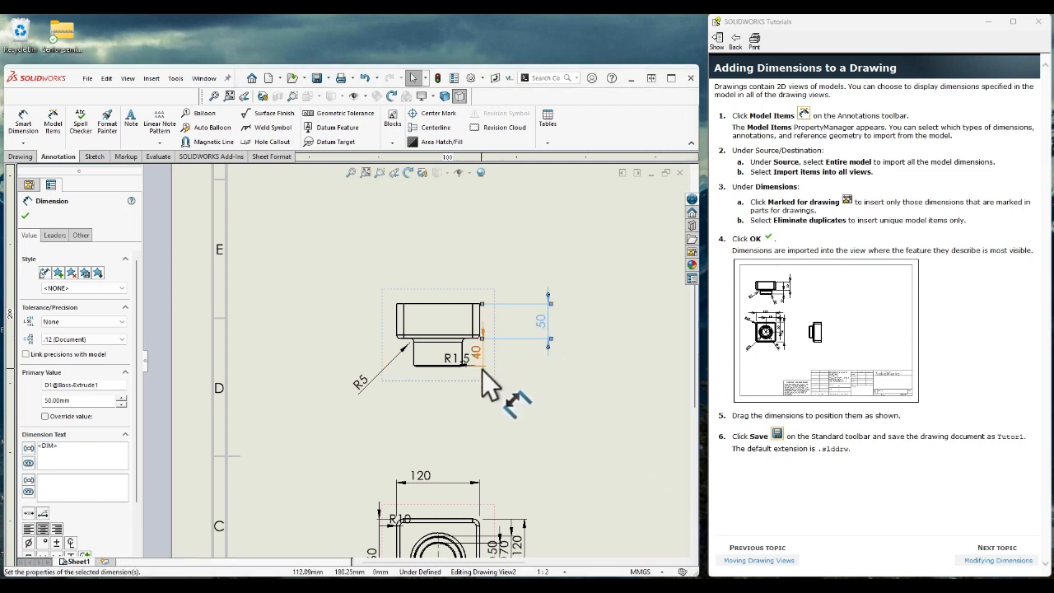
drag(482, 368, 518, 369)
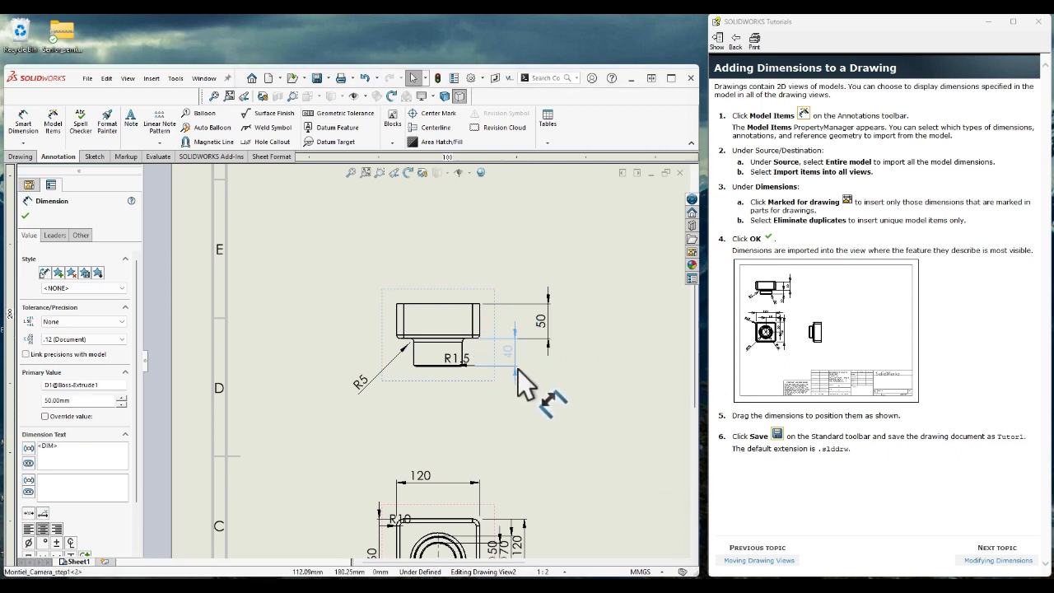
drag(451, 360, 495, 410)
- Move the front view's overall width dimension higher, the left 60 dimension further left, and the R10 dimension to the upper left
scroll(578, 436, up, 2)
scroll(570, 451, down, 3)
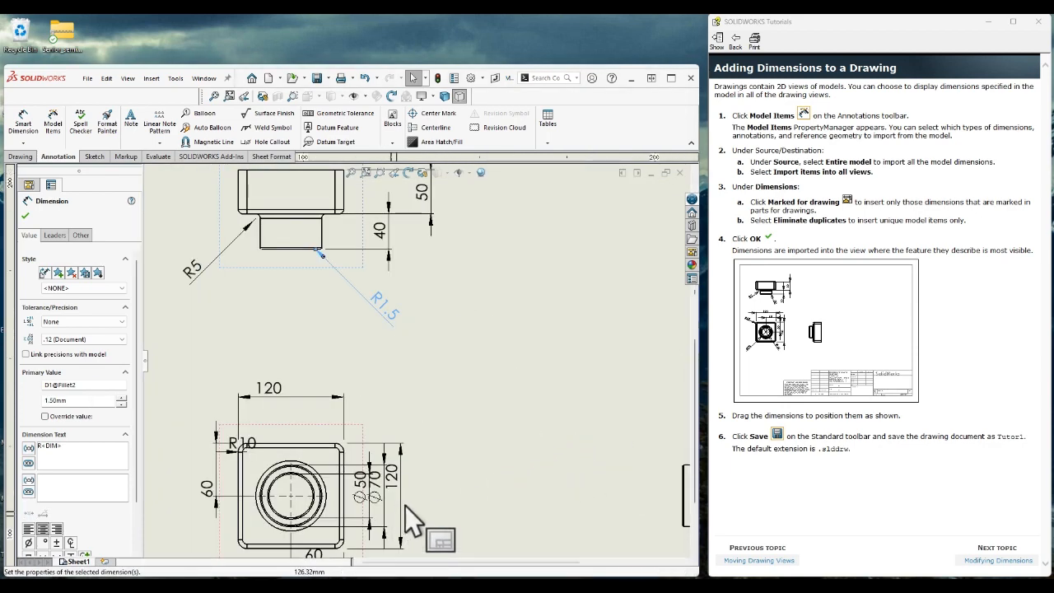
scroll(367, 490, up, 3)
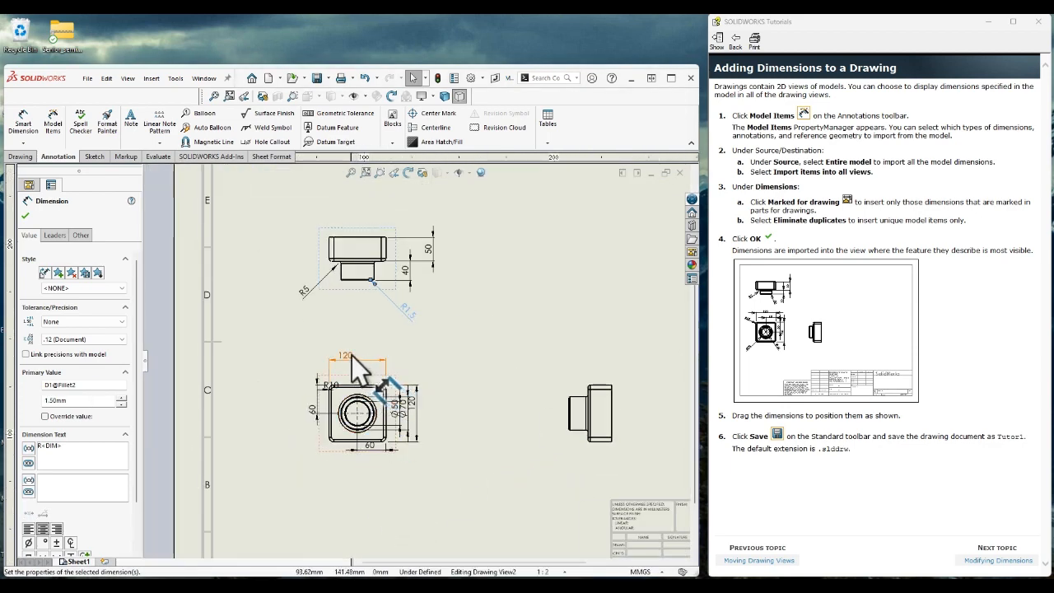
drag(364, 370, 372, 353)
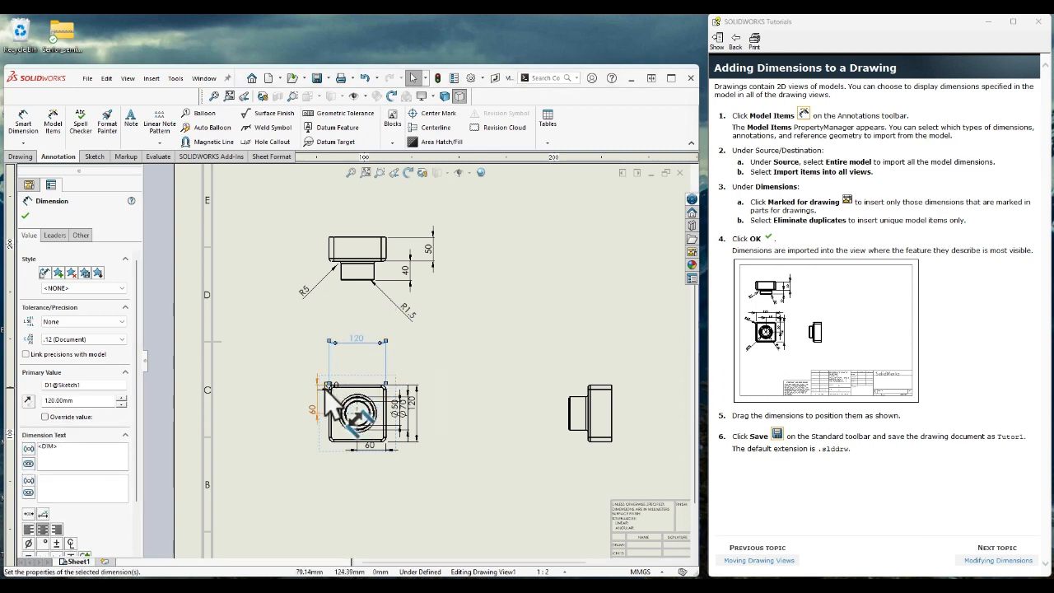
drag(311, 409, 288, 351)
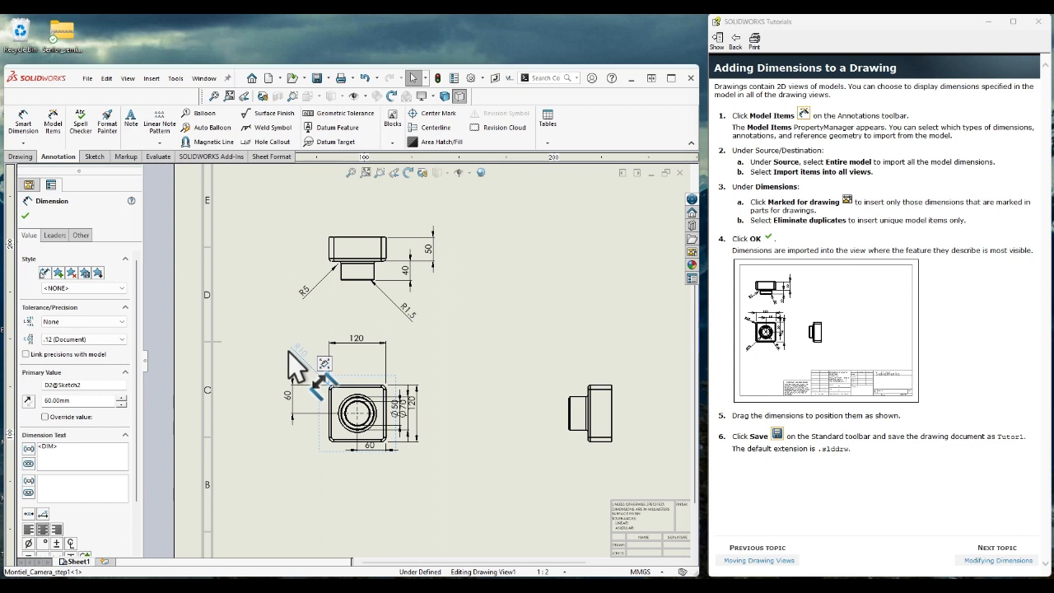
- Space out the Ø50, Ø70 and vertical 120 dimensions right of the front view and lower the 60 dimension beneath it
mouse_move(442, 421)
mouse_down()
mouse_move(422, 416)
mouse_move(433, 370)
mouse_up()
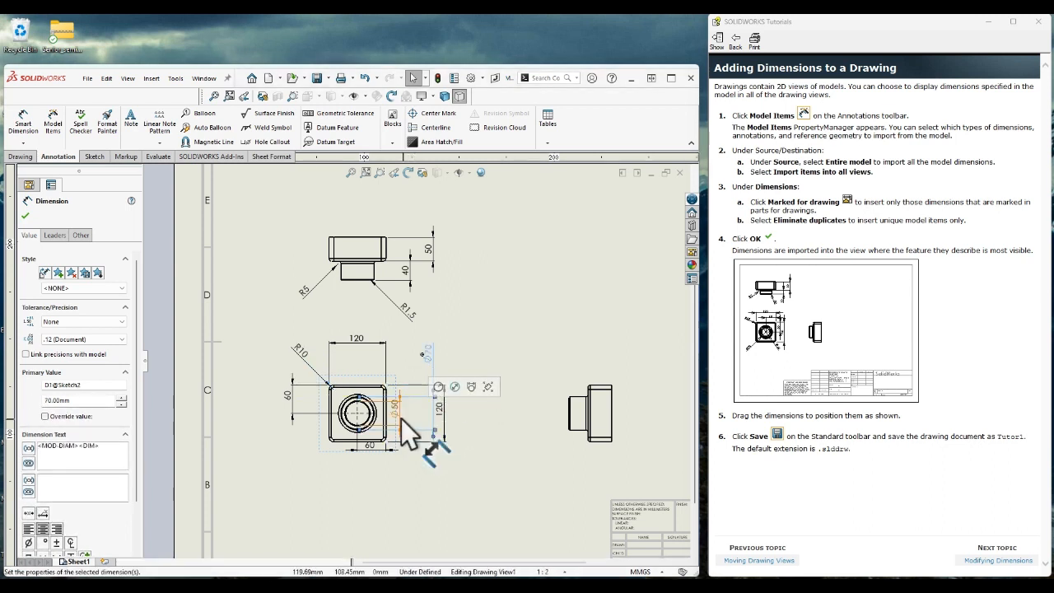
click(411, 375)
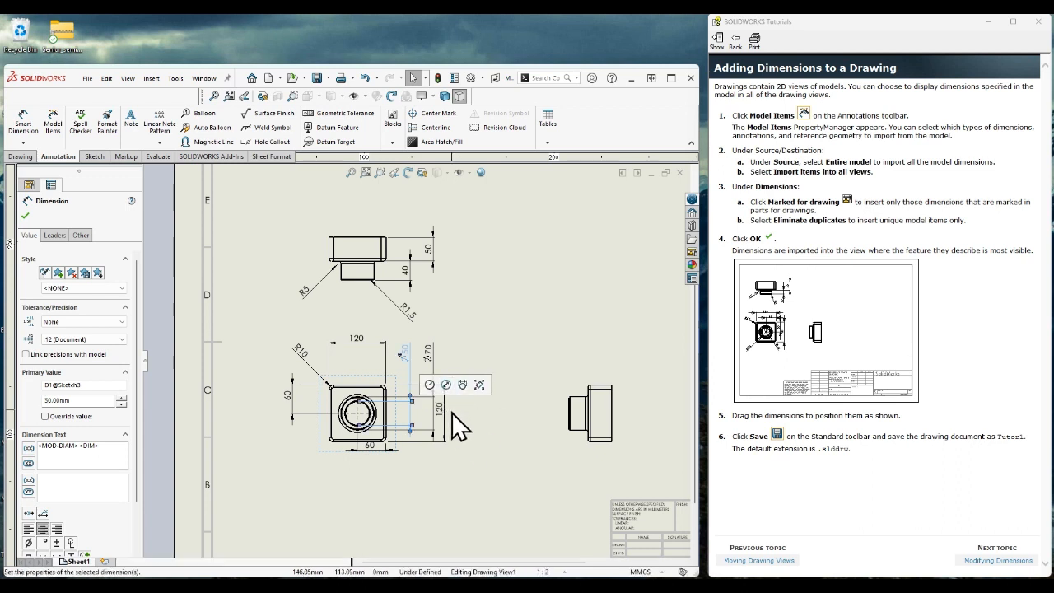
mouse_move(447, 428)
mouse_down()
mouse_move(468, 420)
mouse_move(428, 421)
mouse_move(435, 413)
mouse_up()
drag(383, 443, 383, 488)
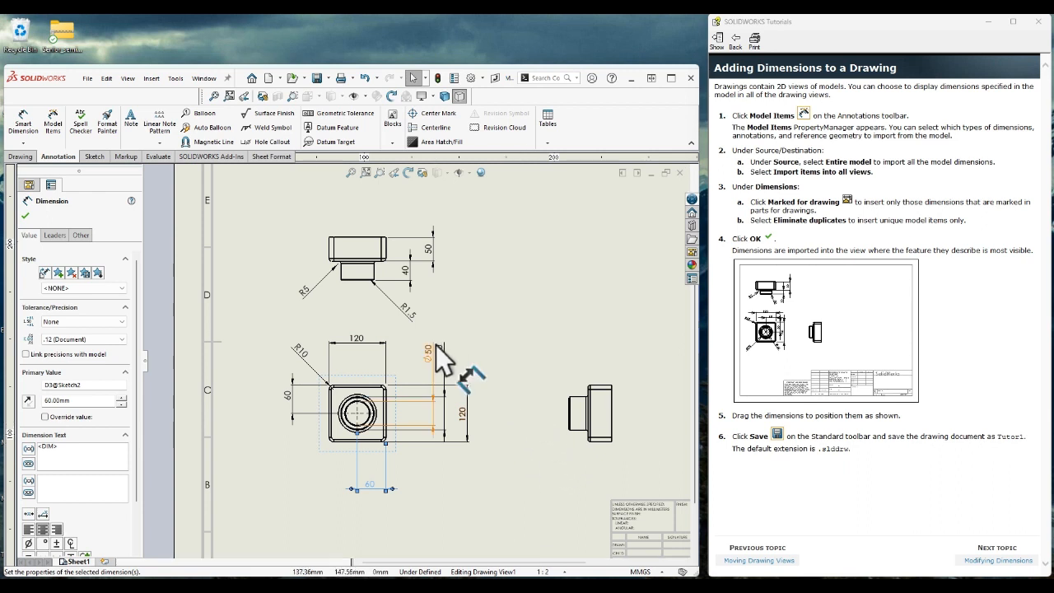
click(29, 217)
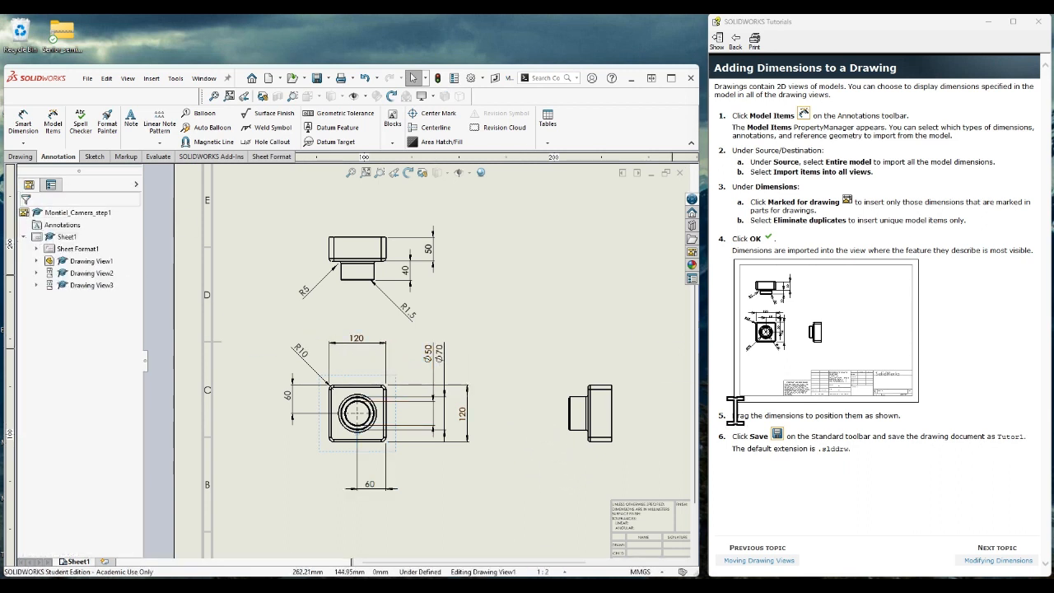
- Save the drawing in the SW Lesson 3 Drawings folder, replacing the step1 ending of the suggested file name with drawings
key(f)
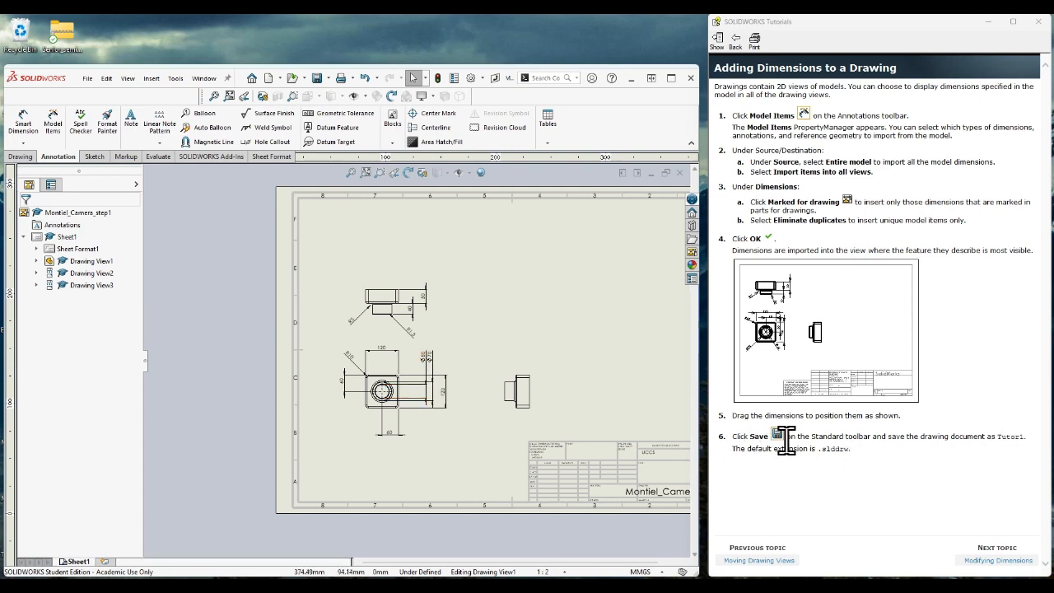
click(89, 85)
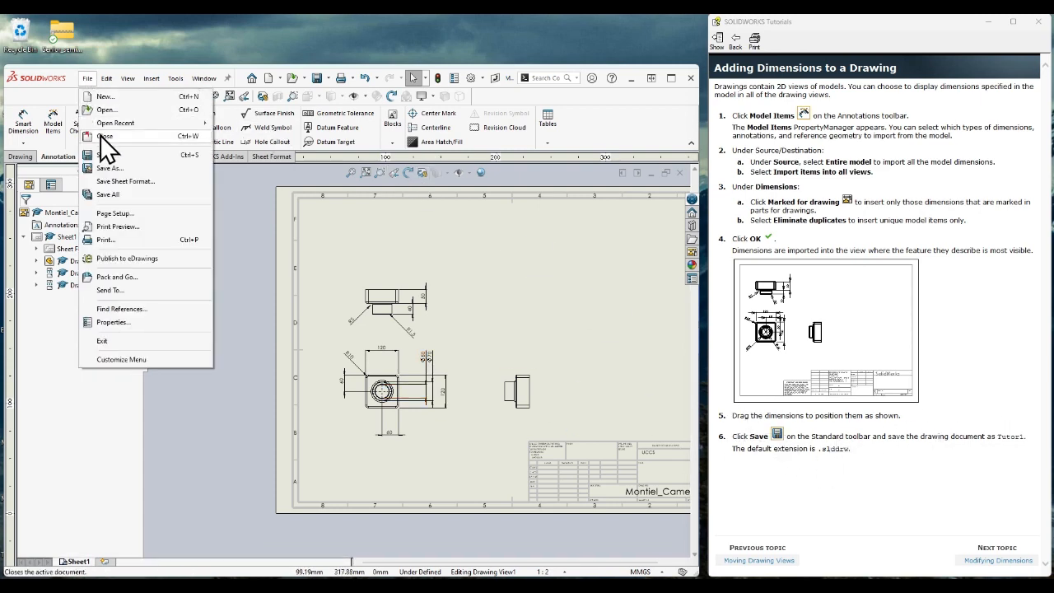
click(115, 155)
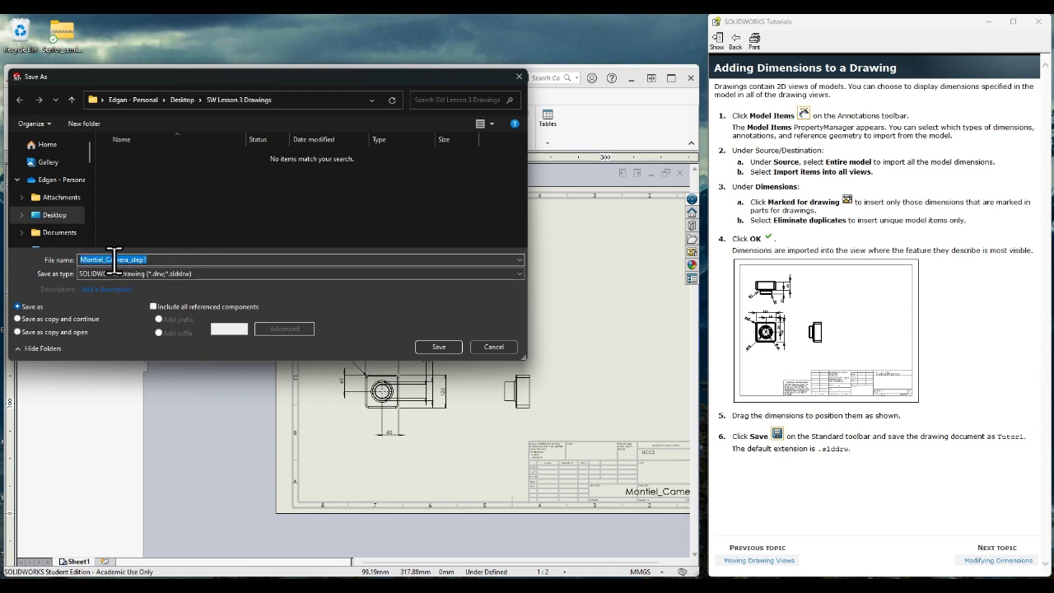
click(169, 259)
key(BackSpace)
key(BackSpace)
key(BackSpace)
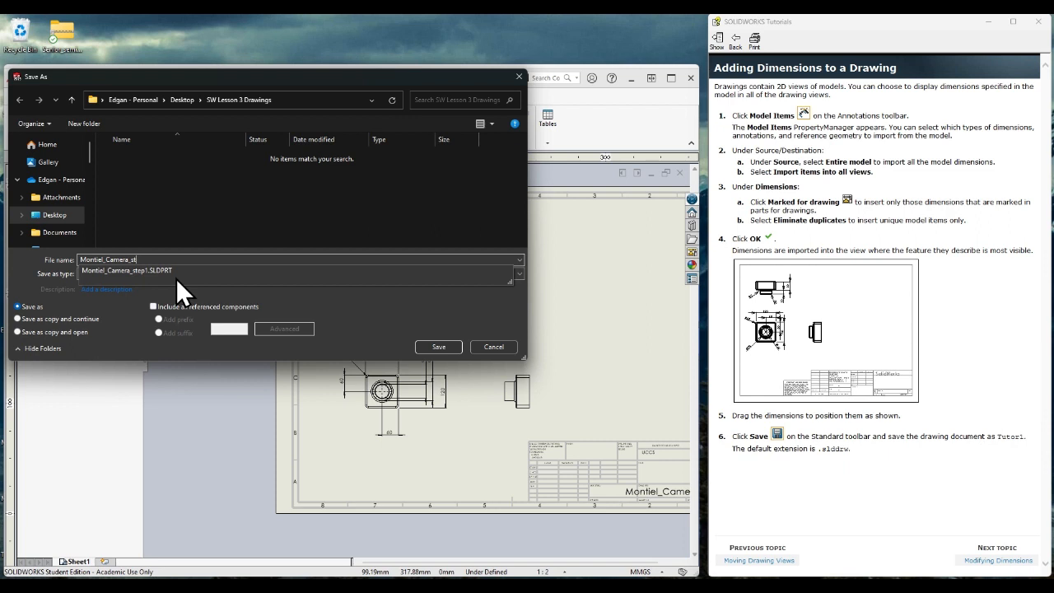
key(BackSpace)
text(draw)
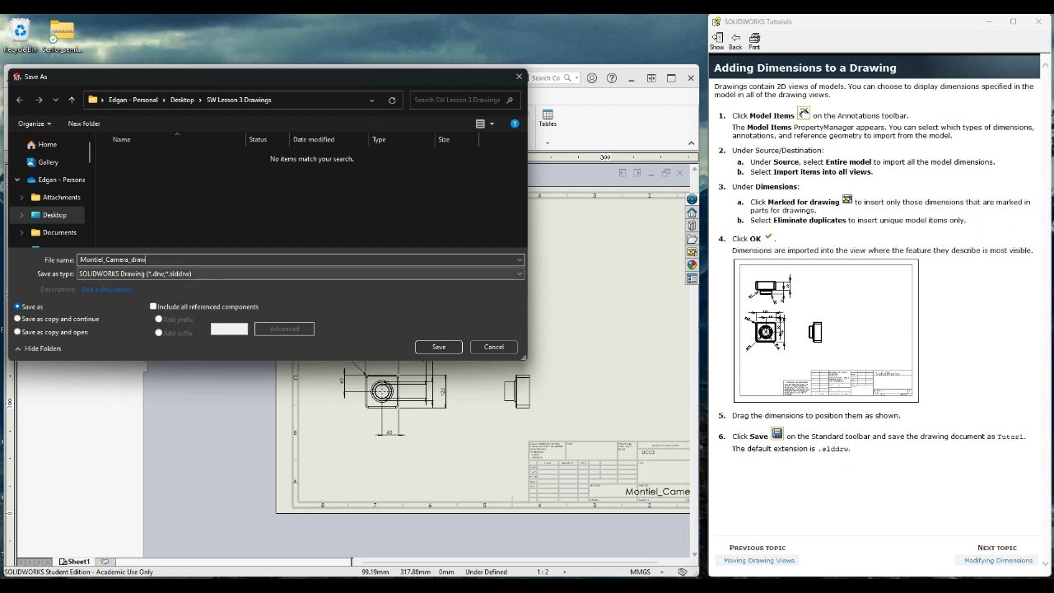
text(ings)
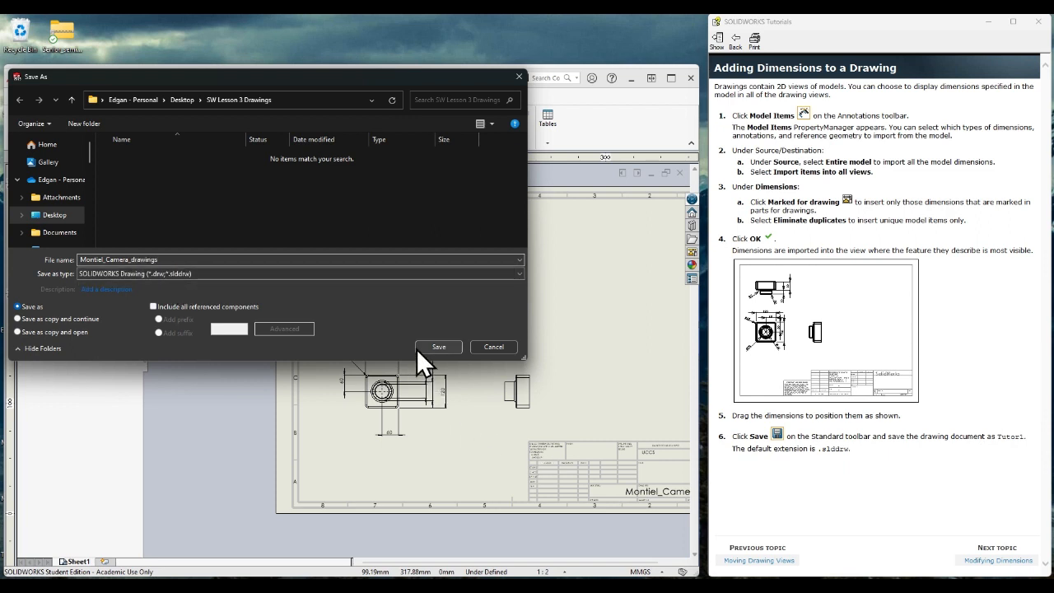
click(451, 346)
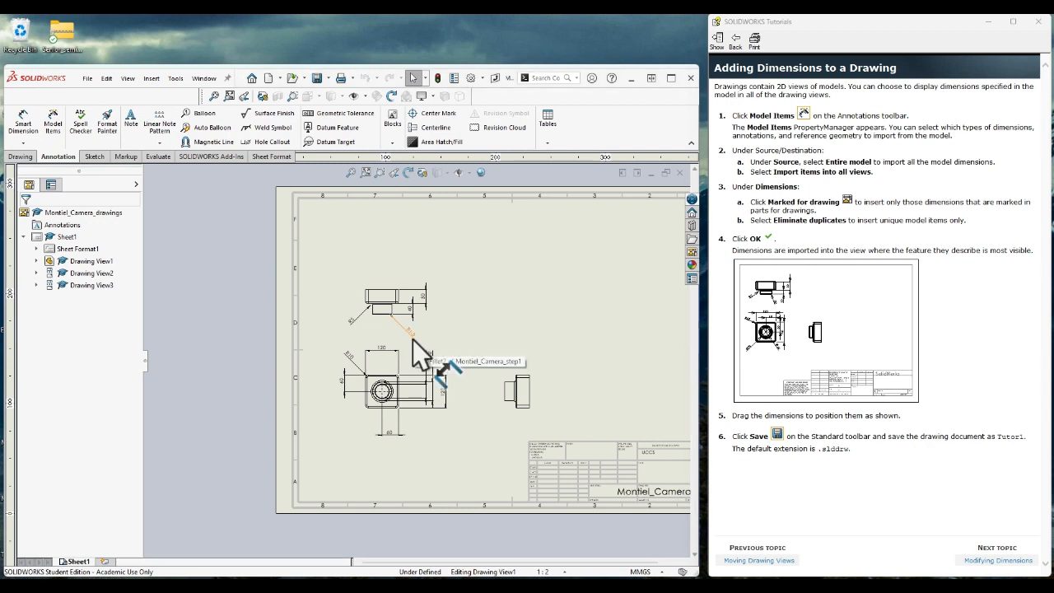
- Advance the tutorial to Modifying Dimensions, set the lens boss depth in the drawing's top view to 25 mm, and rebuild
click(999, 561)
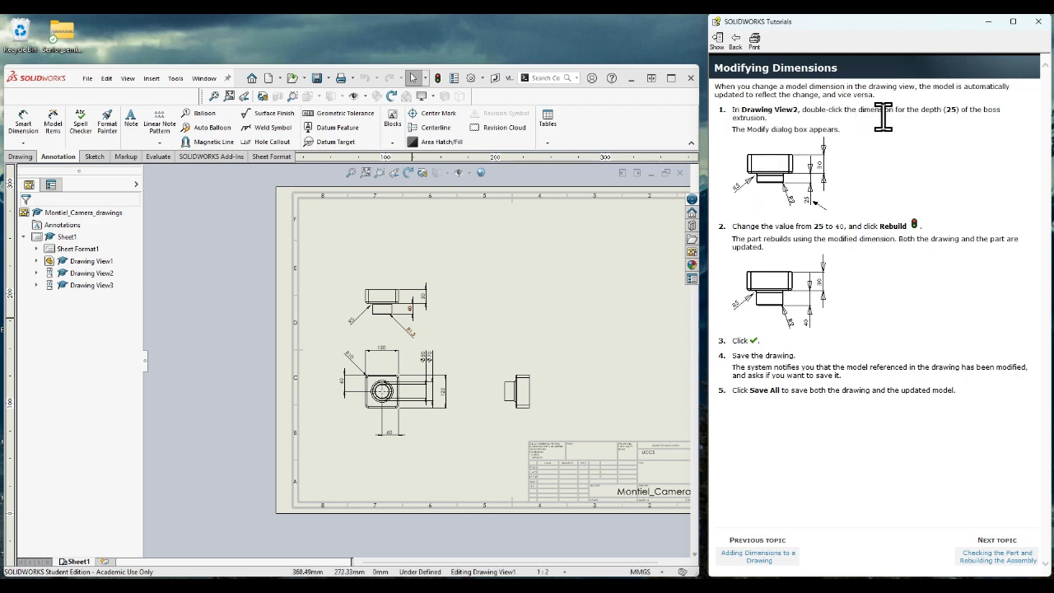
scroll(418, 315, up, 2)
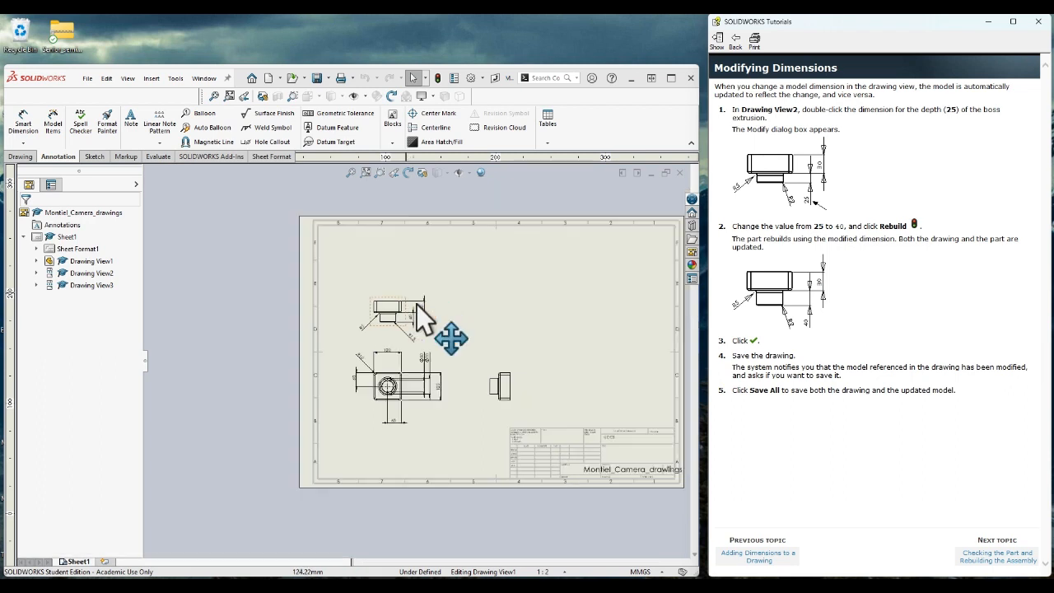
scroll(417, 309, down, 4)
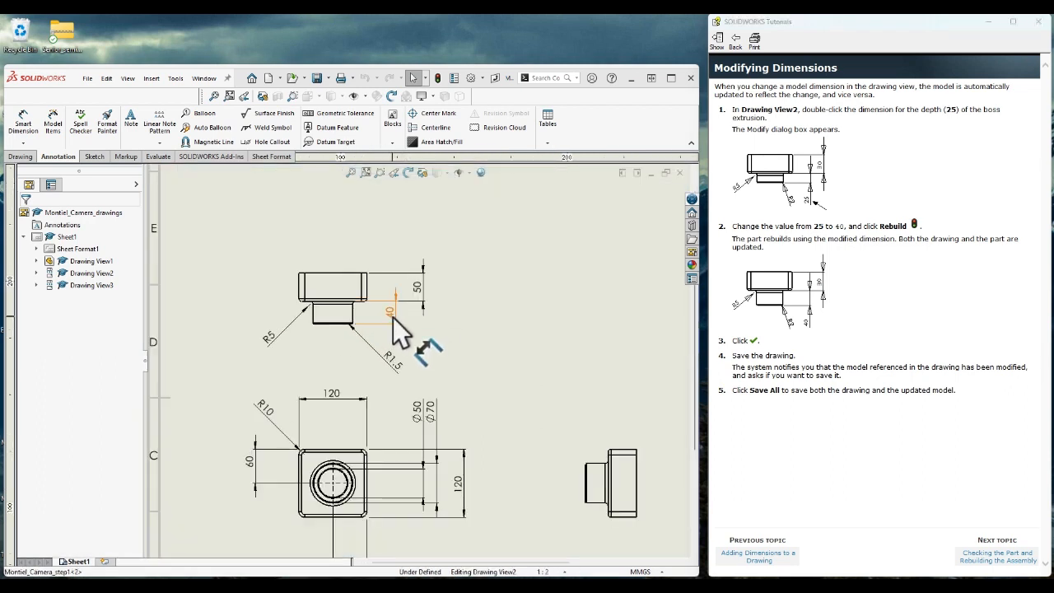
double_click(392, 317)
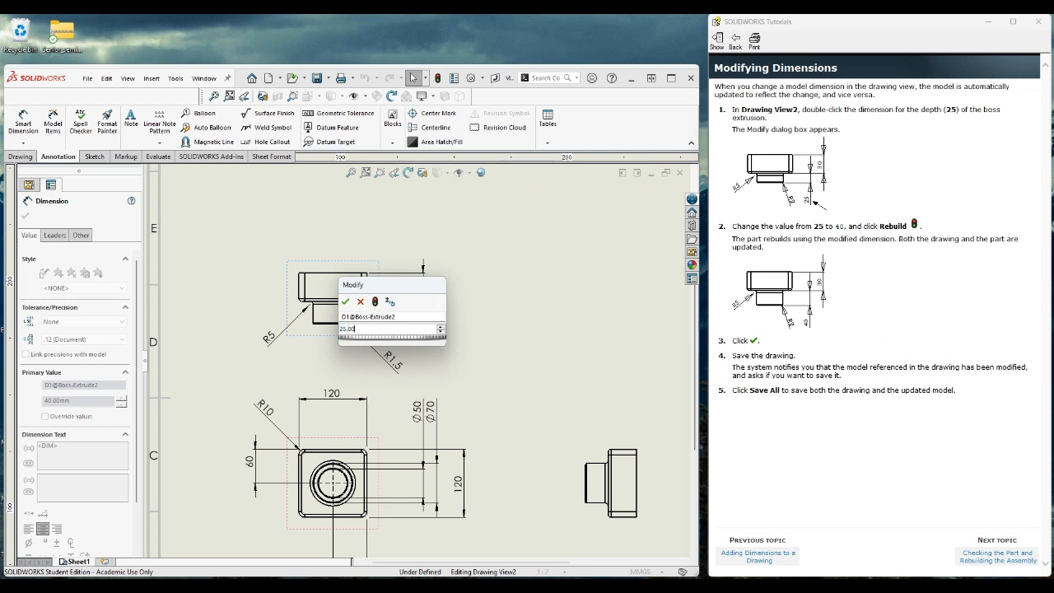
key(Return)
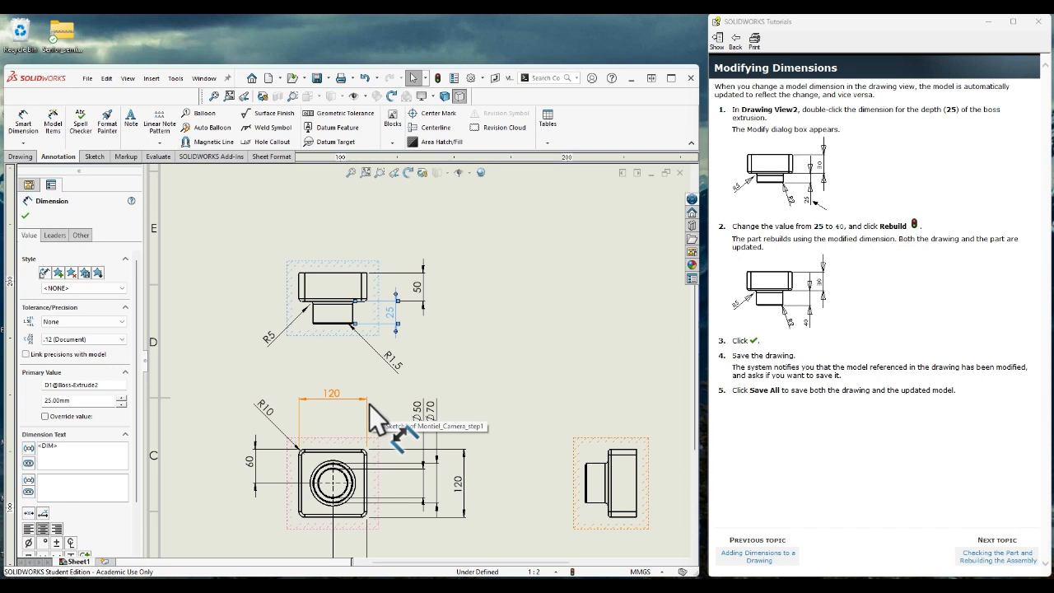
click(26, 216)
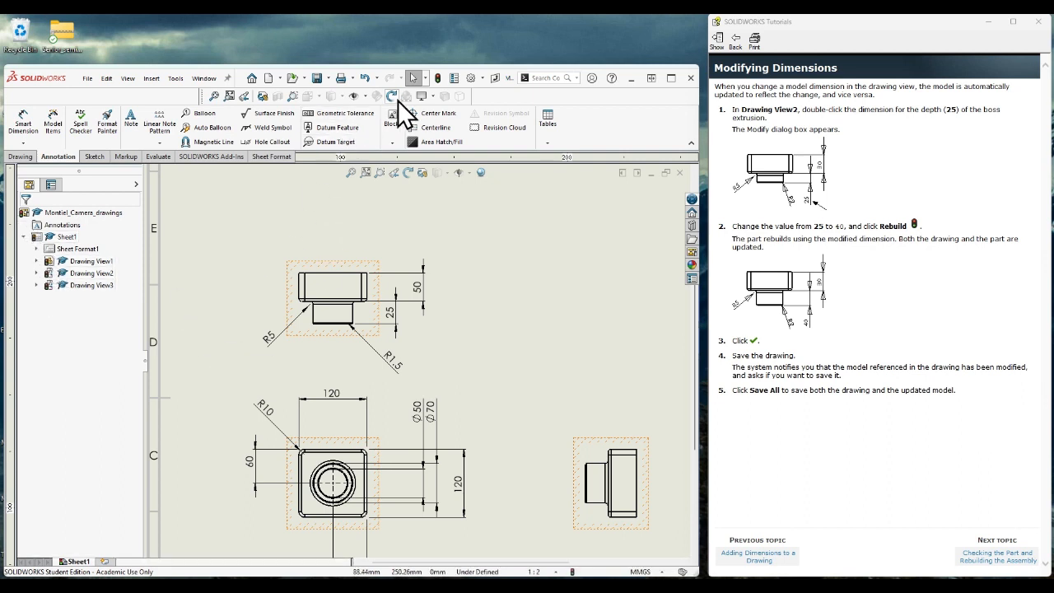
click(437, 77)
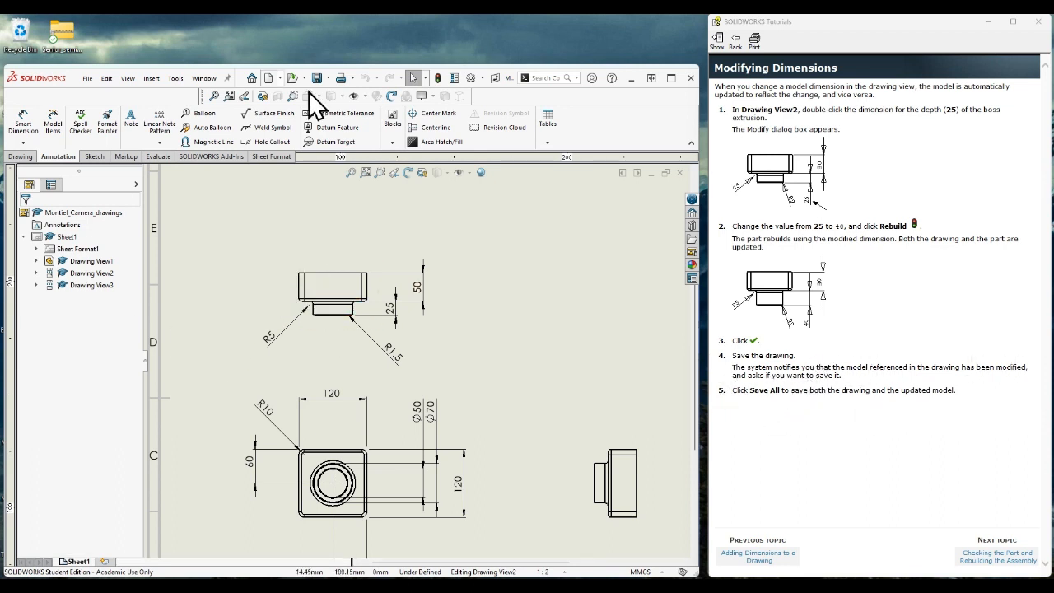
- Advance the tutorial to Checking the Part and Rebuilding the Assembly, and inspect the camera assembly from the side
click(1000, 557)
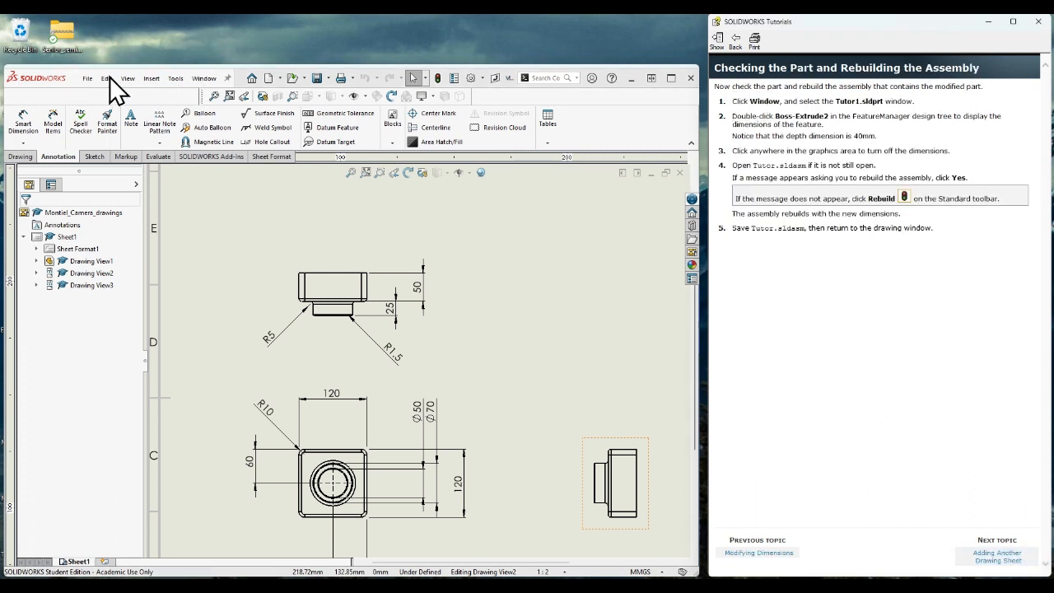
click(205, 78)
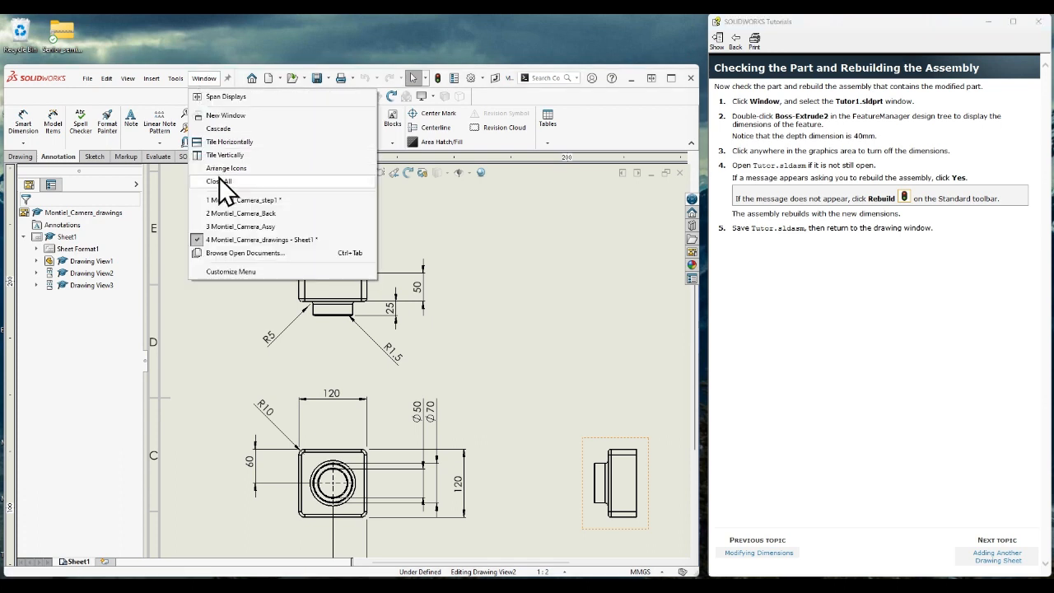
click(295, 229)
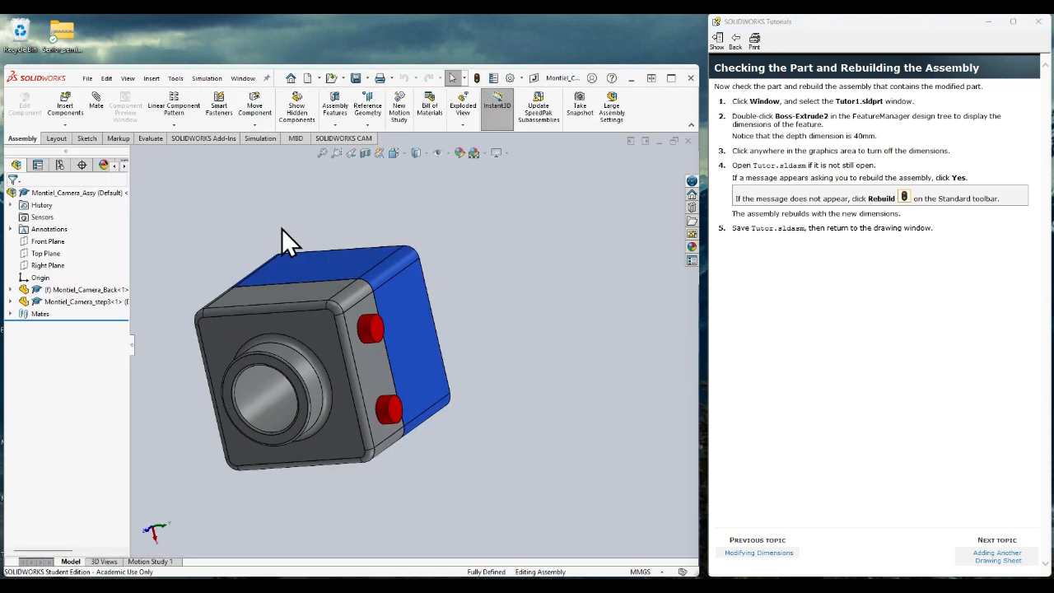
middle_drag(281, 228, 469, 235)
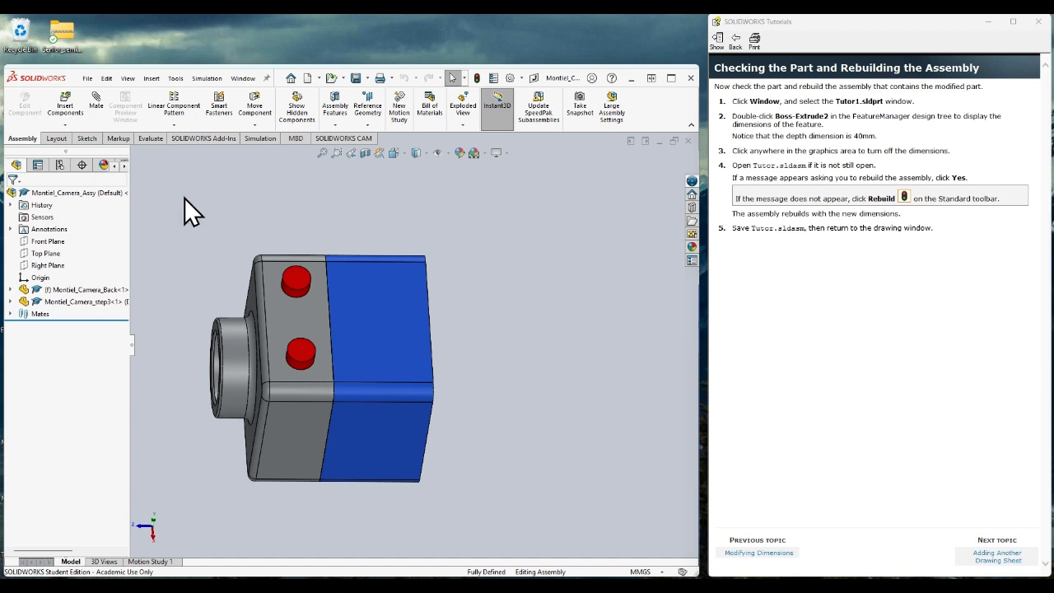
- Switch to the step1 camera part and show the dimensions of Boss-Extrude2
click(89, 81)
click(242, 78)
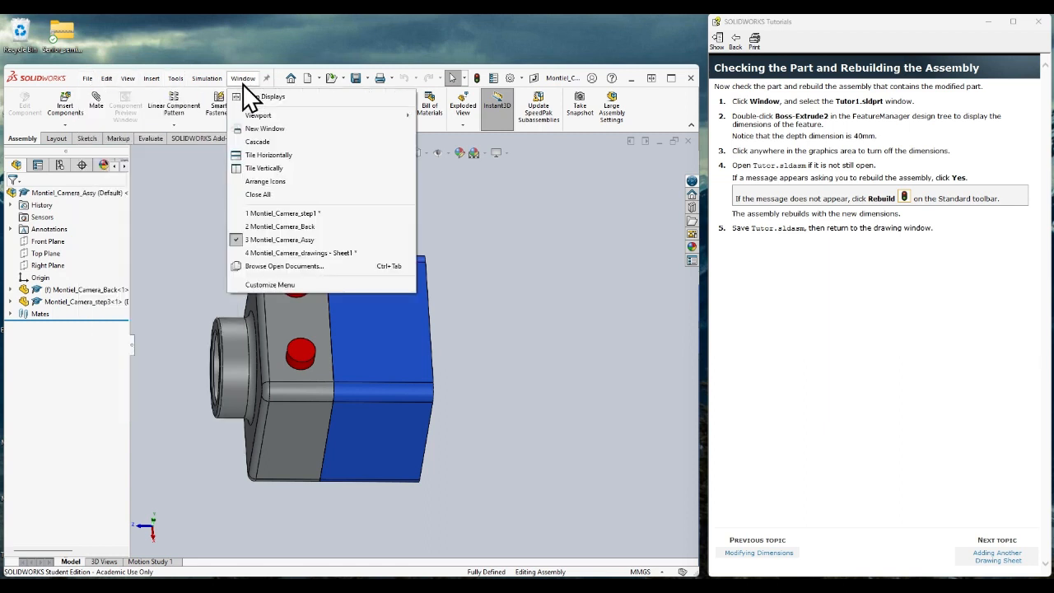
click(311, 214)
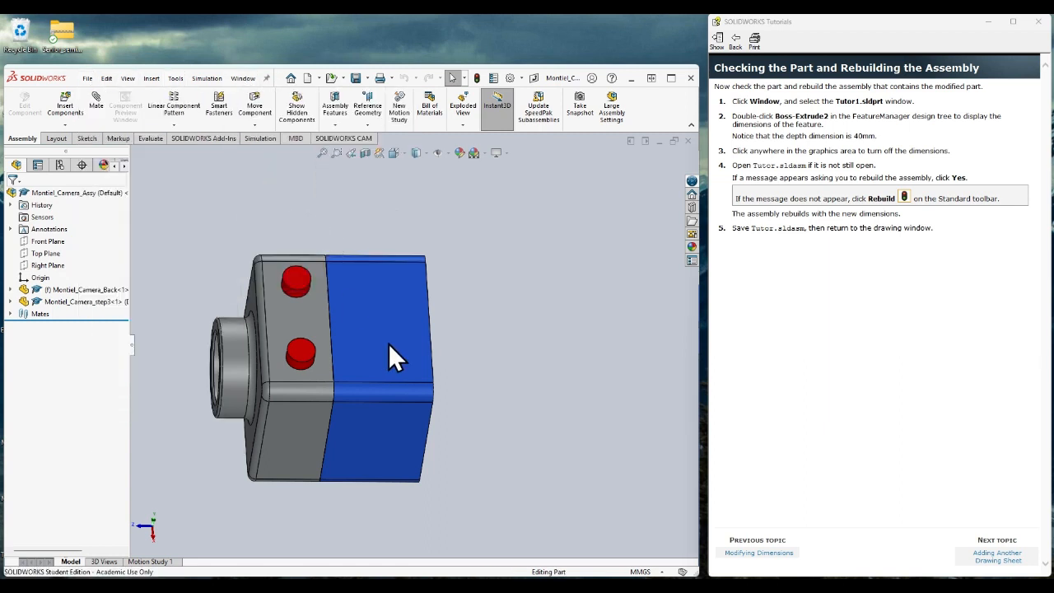
mouse_move(603, 368)
middle_down()
mouse_move(584, 329)
mouse_move(586, 358)
middle_up()
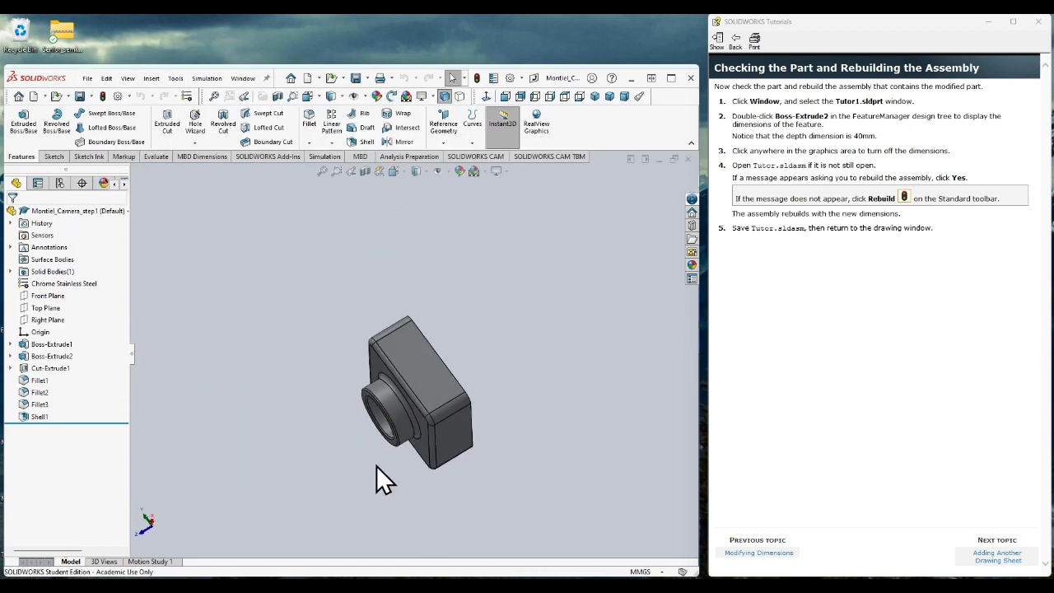
click(38, 345)
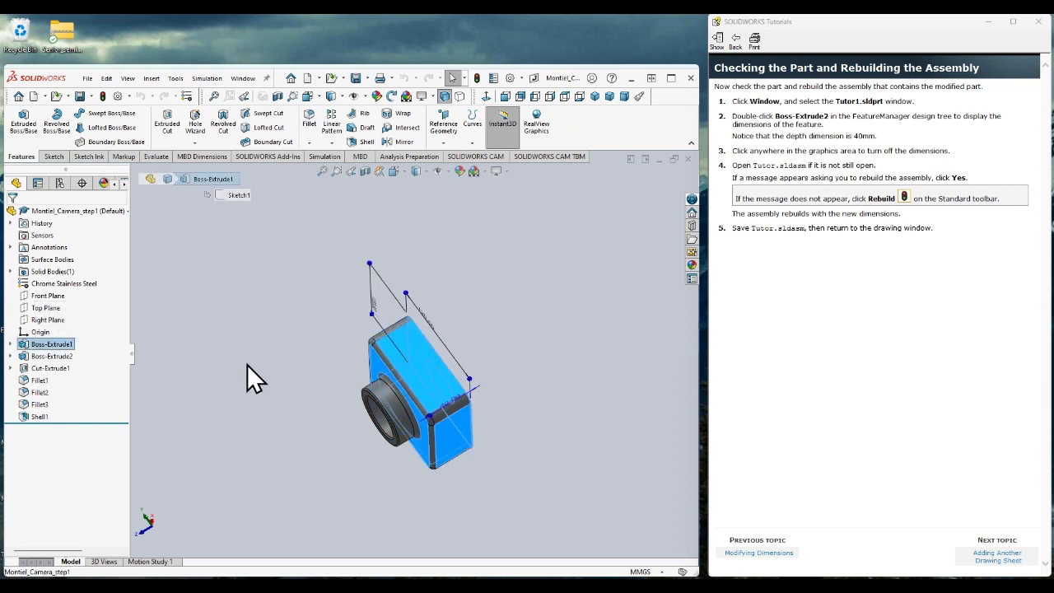
click(50, 355)
middle_drag(150, 383, 475, 418)
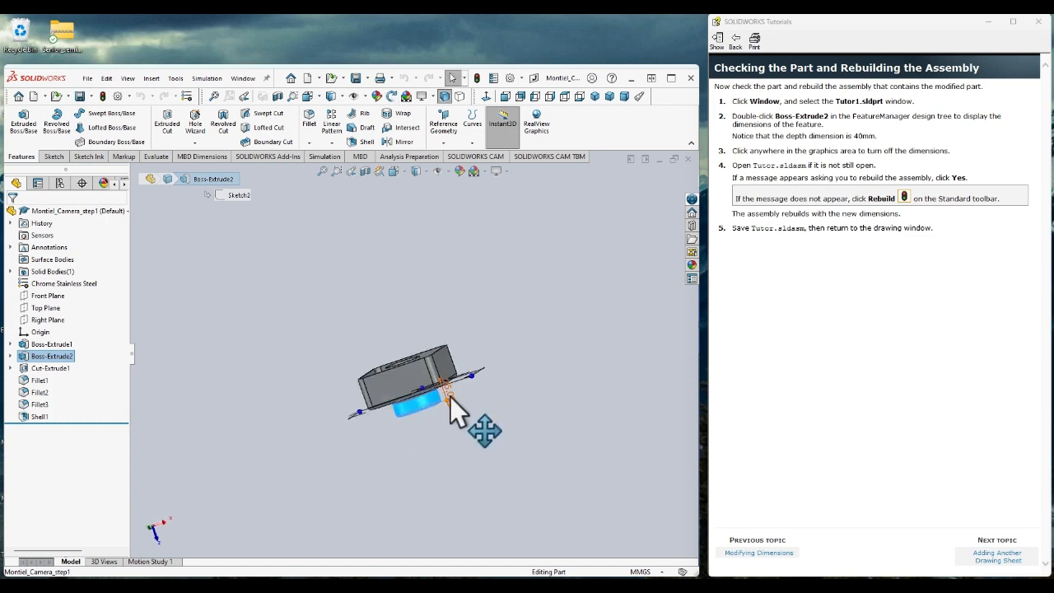
- Set the depth of Boss-Extrude2 in the part to 25 mm and rebuild the part
drag(450, 396, 478, 391)
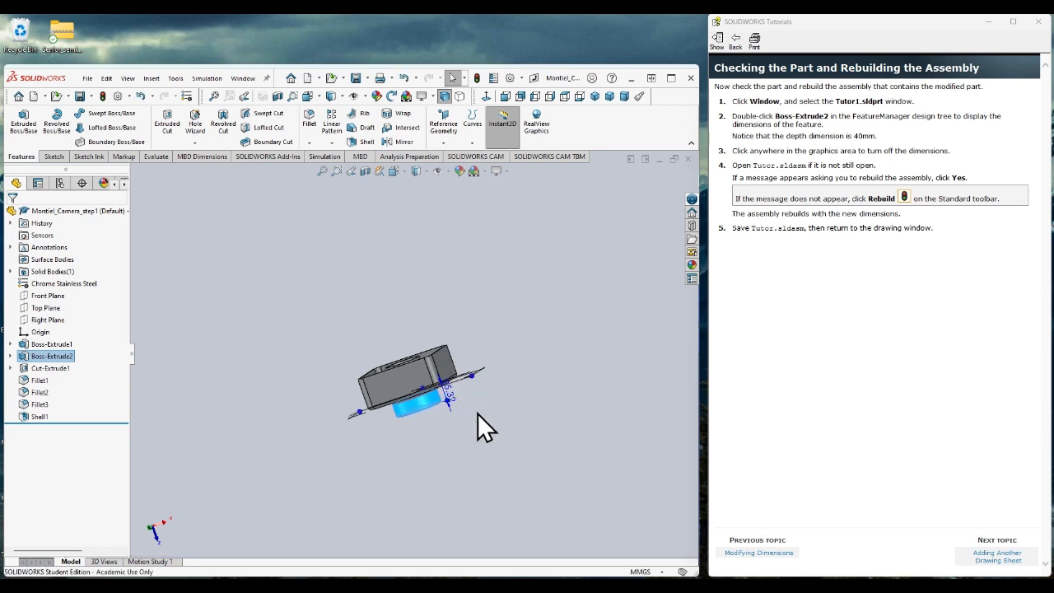
double_click(447, 399)
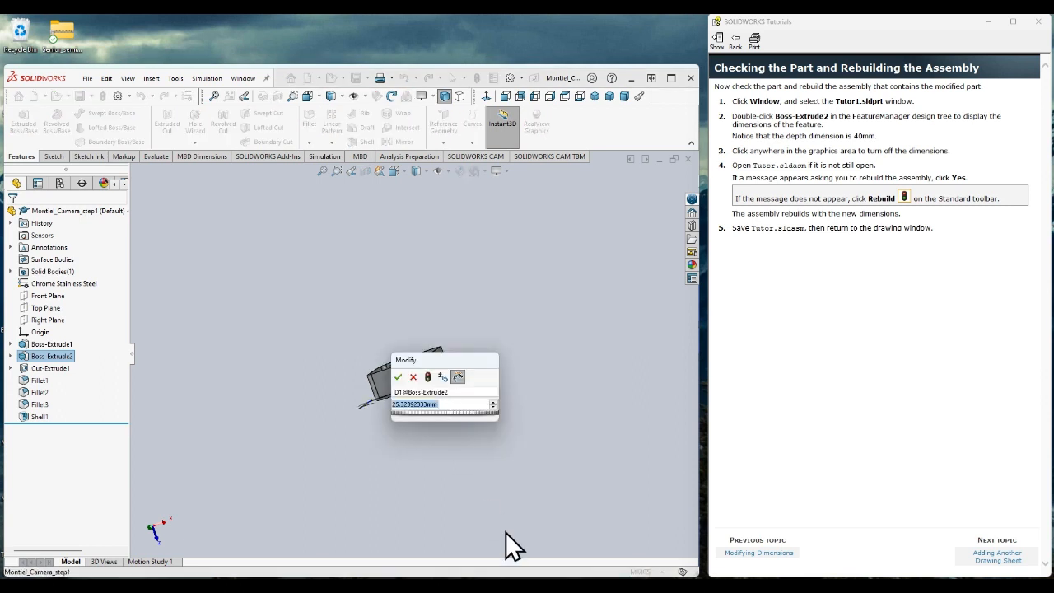
key(Return)
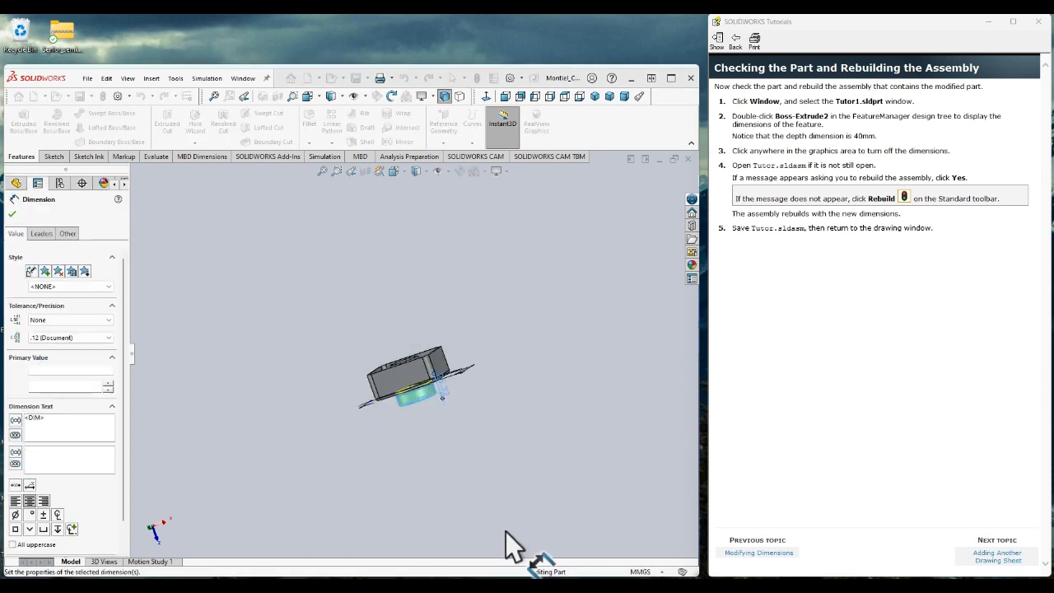
scroll(476, 396, down, 4)
click(430, 374)
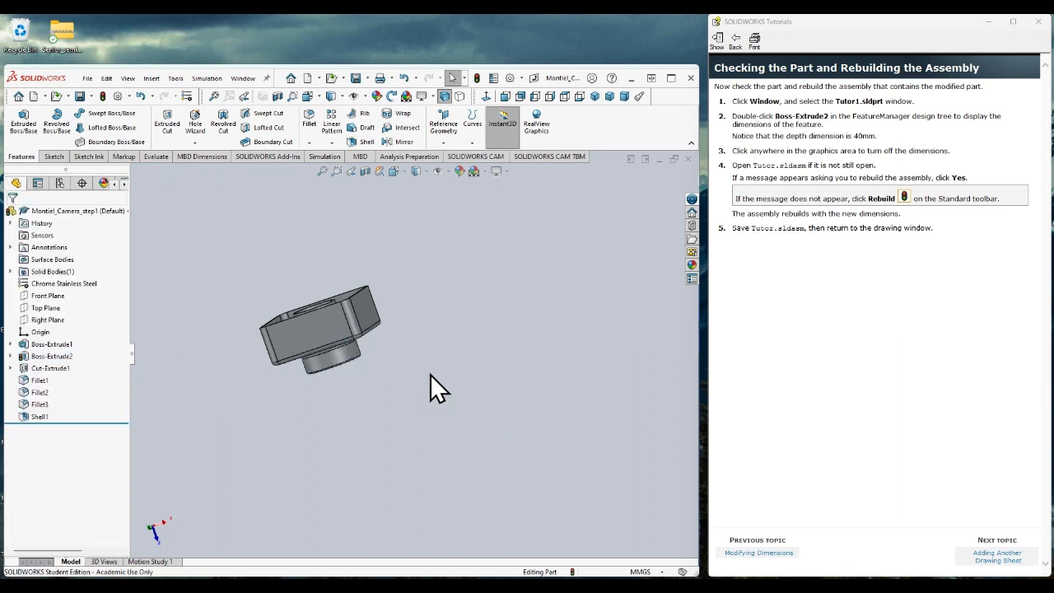
middle_drag(454, 401, 429, 370)
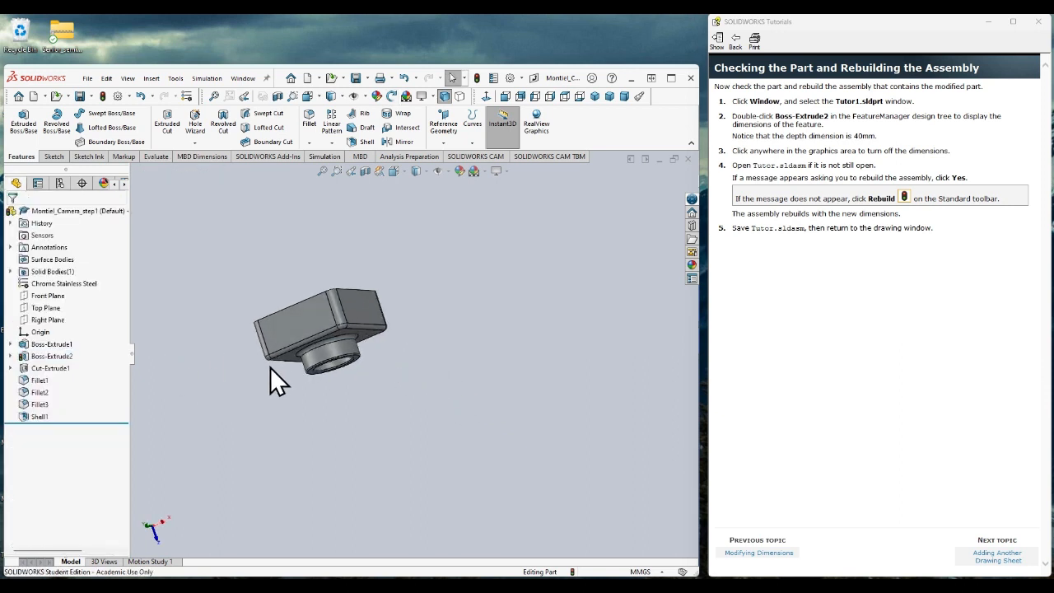
click(42, 357)
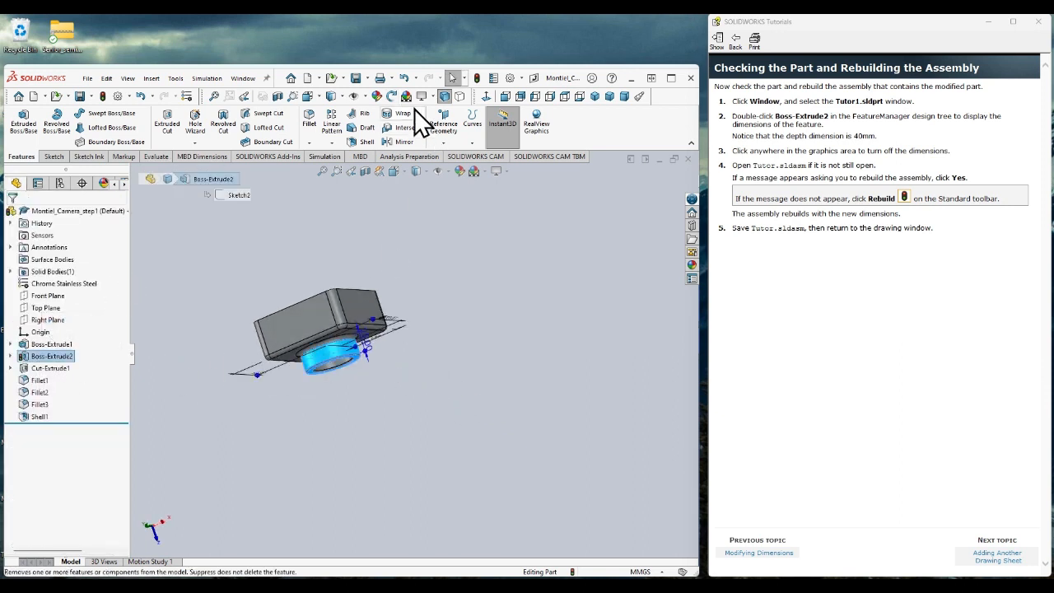
click(476, 78)
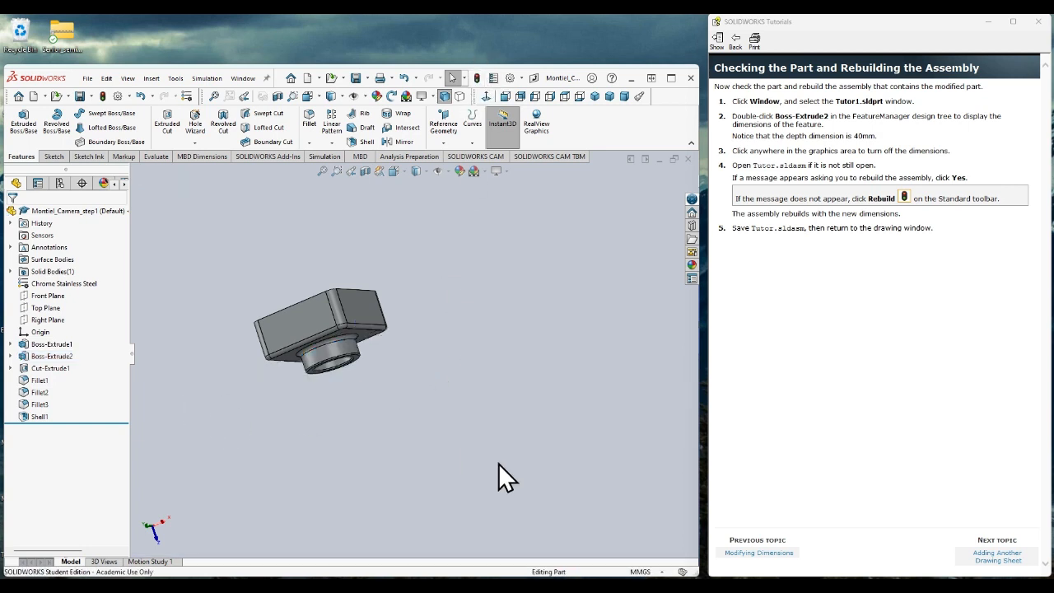
- Return to the camera drawing, set the lens boss depth in the top view to 40 mm, and rebuild the drawing
mouse_move(648, 589)
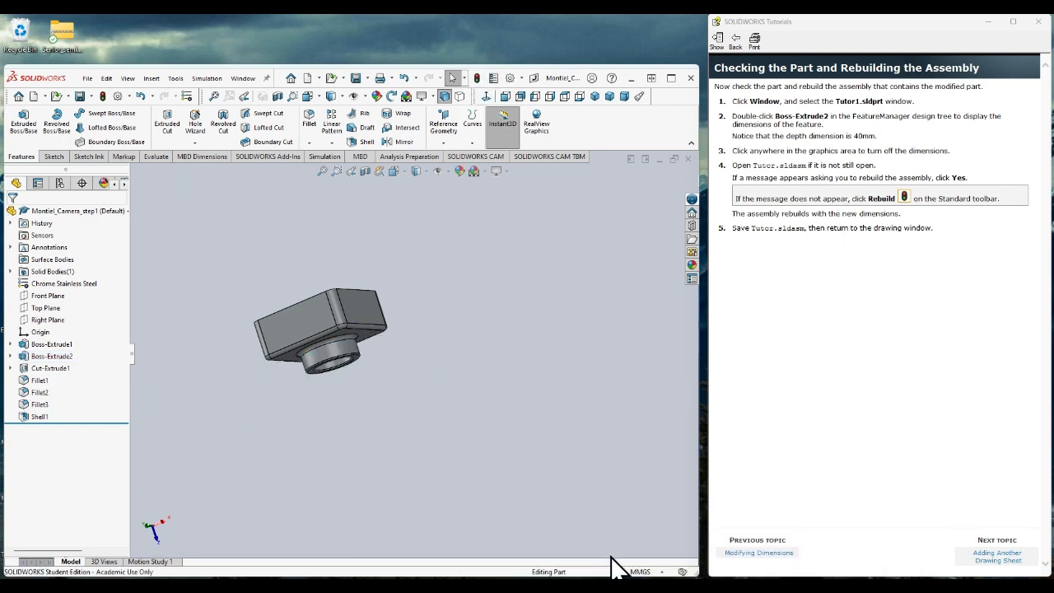
click(241, 78)
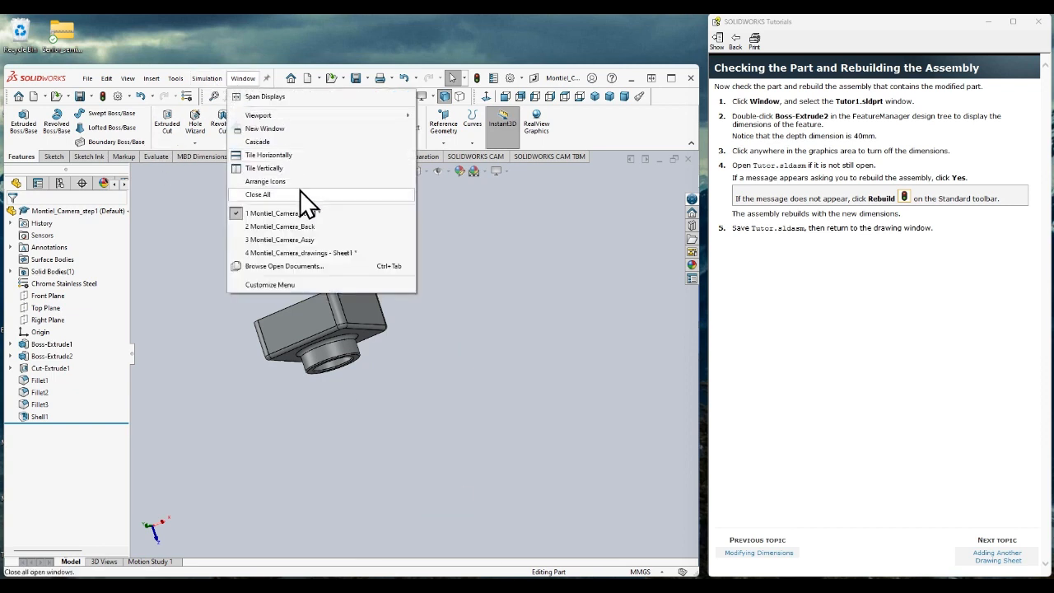
click(361, 253)
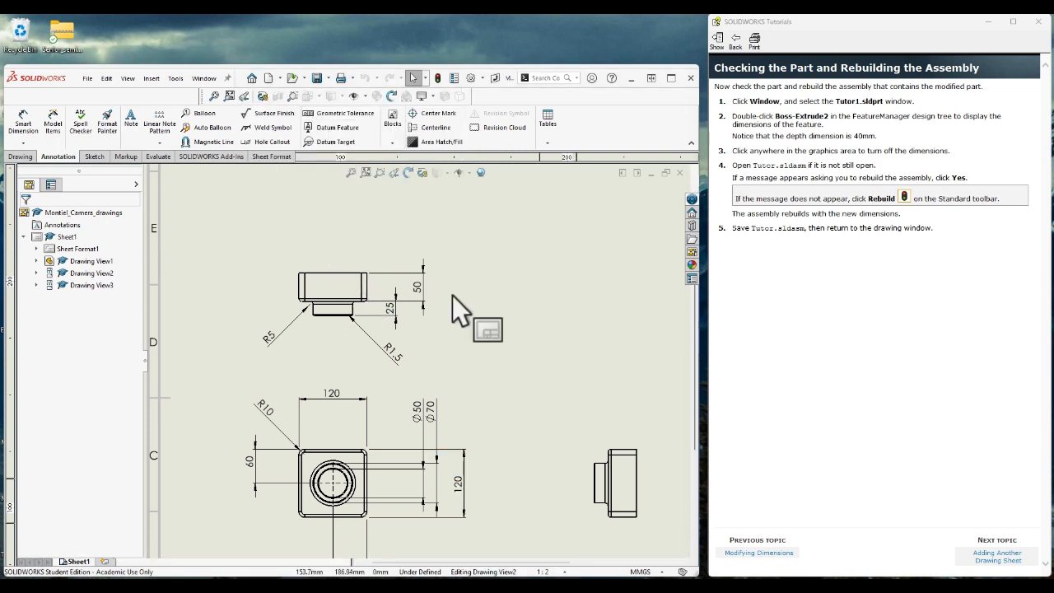
double_click(393, 307)
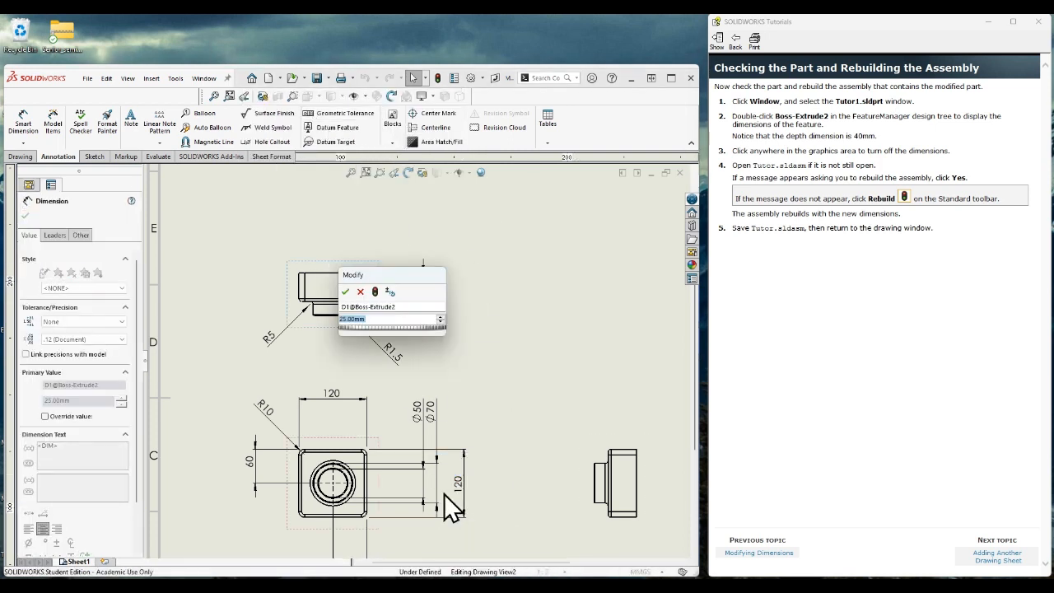
text(40)
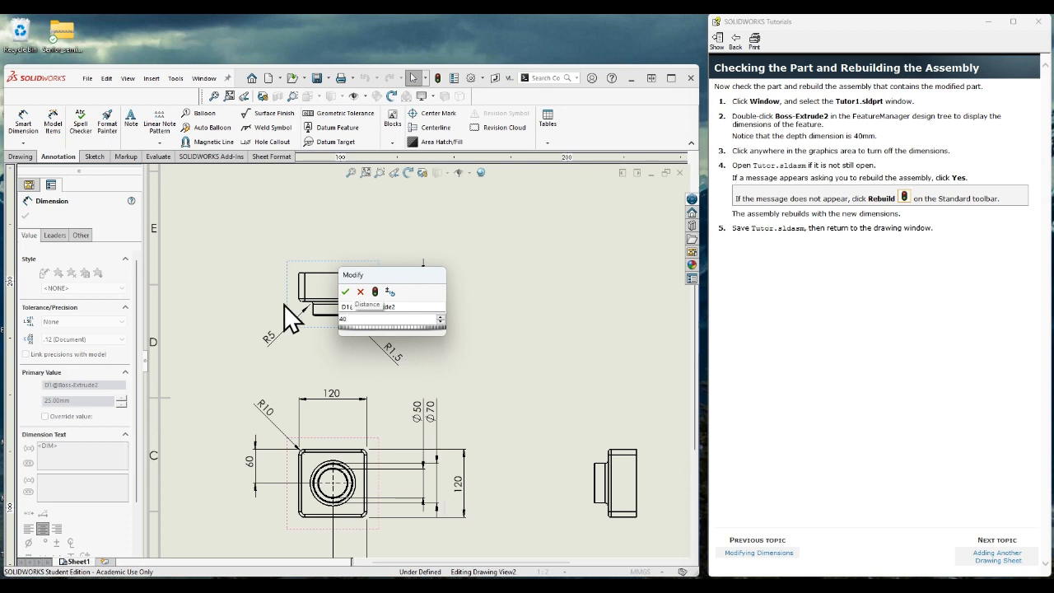
click(344, 291)
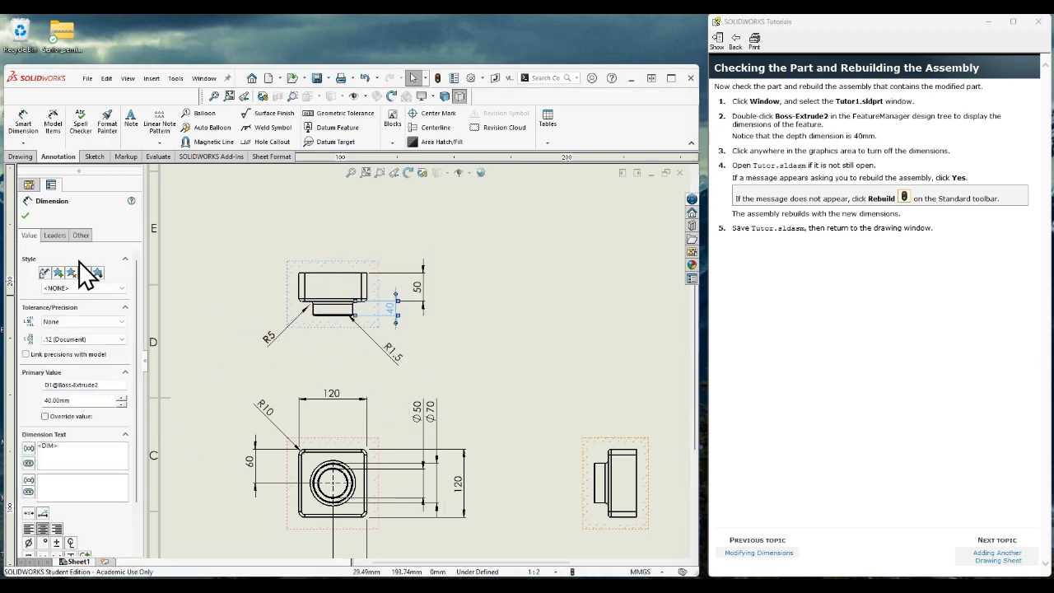
click(25, 215)
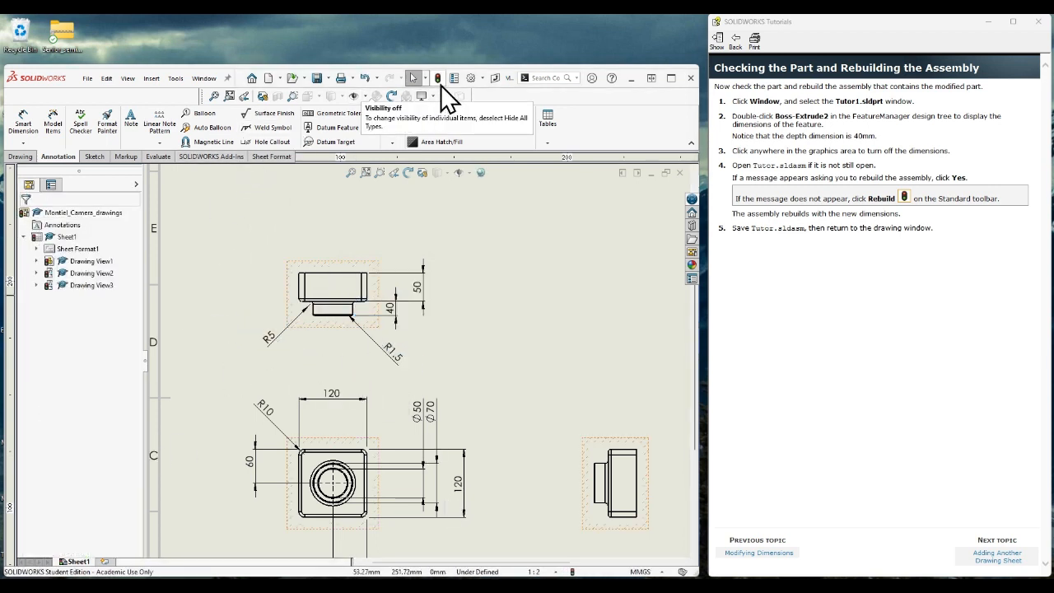
click(437, 78)
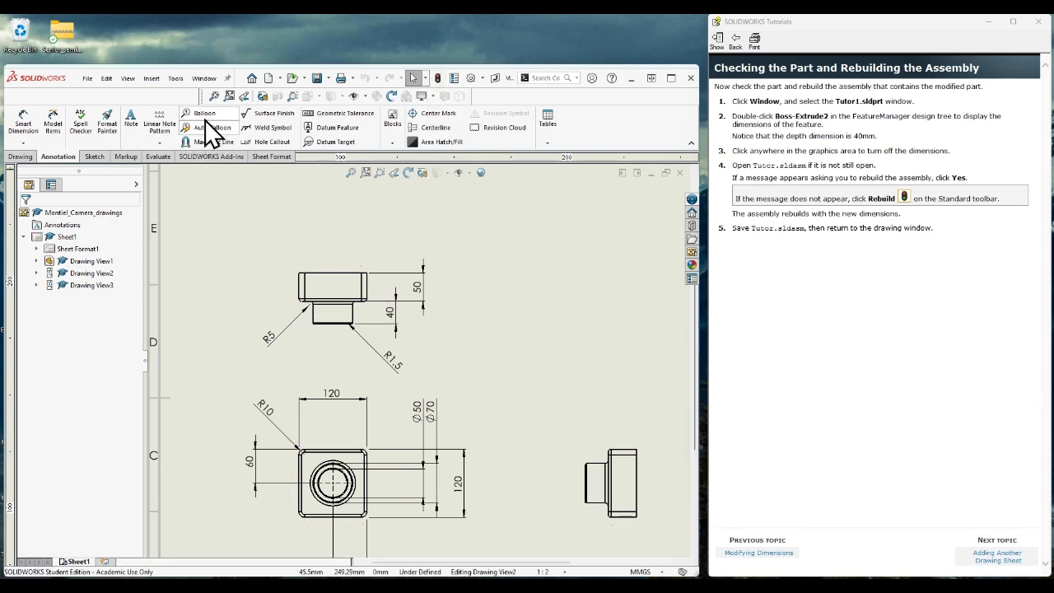
- Check the Boss-Extrude2 dimensions in the step1 camera part and switch to the camera assembly
click(202, 79)
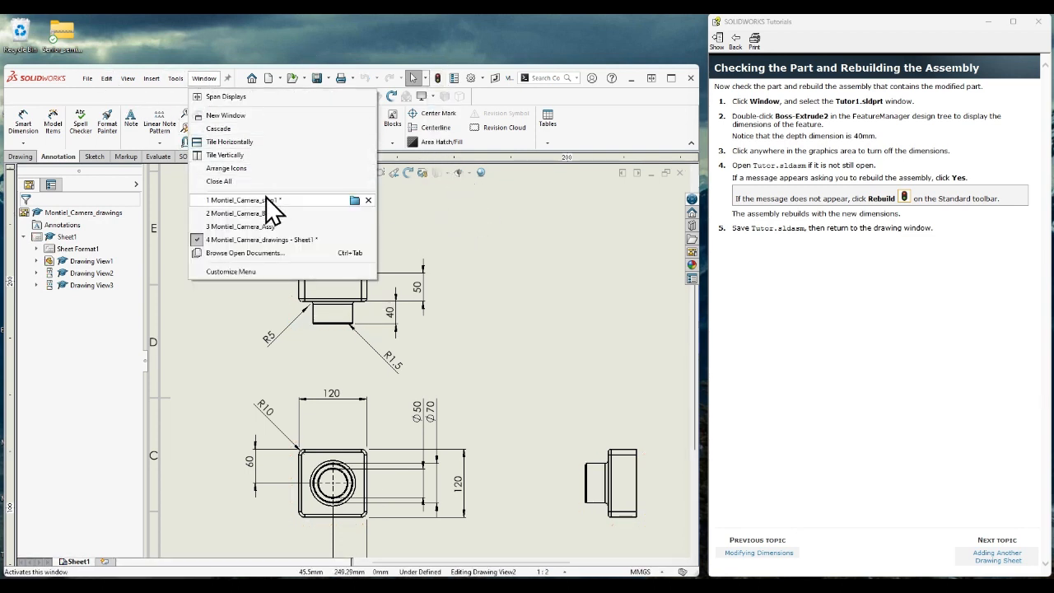
click(302, 200)
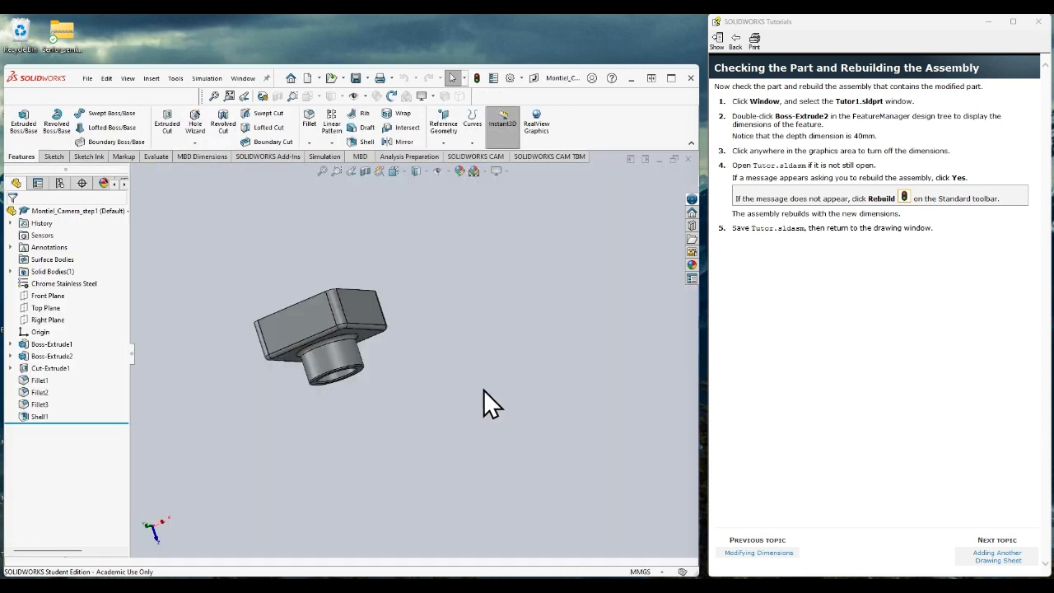
middle_drag(468, 367, 352, 428)
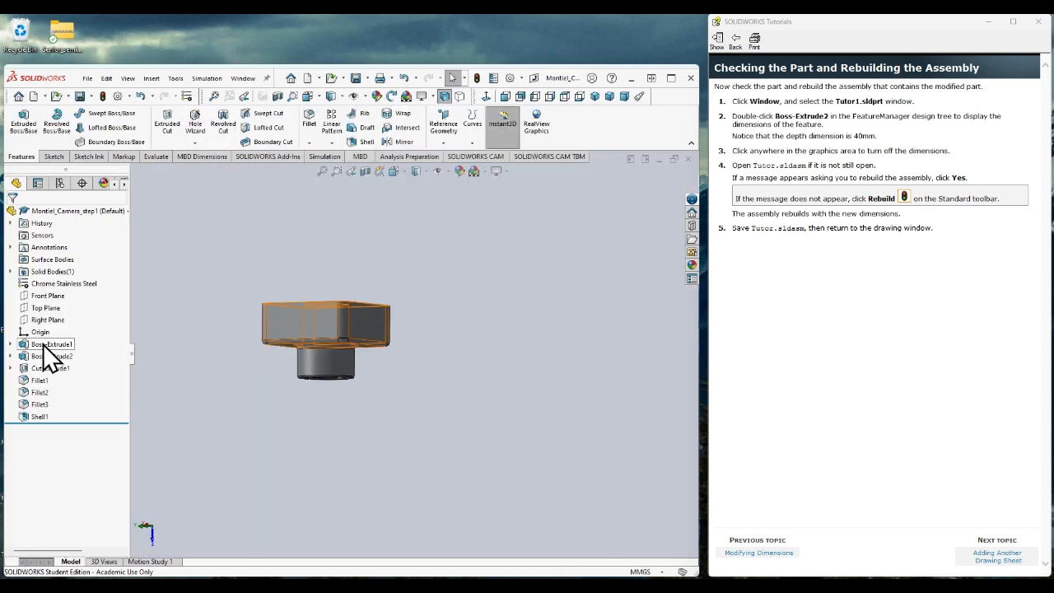
double_click(45, 356)
middle_drag(261, 384, 176, 375)
key(ctrl+Tab)
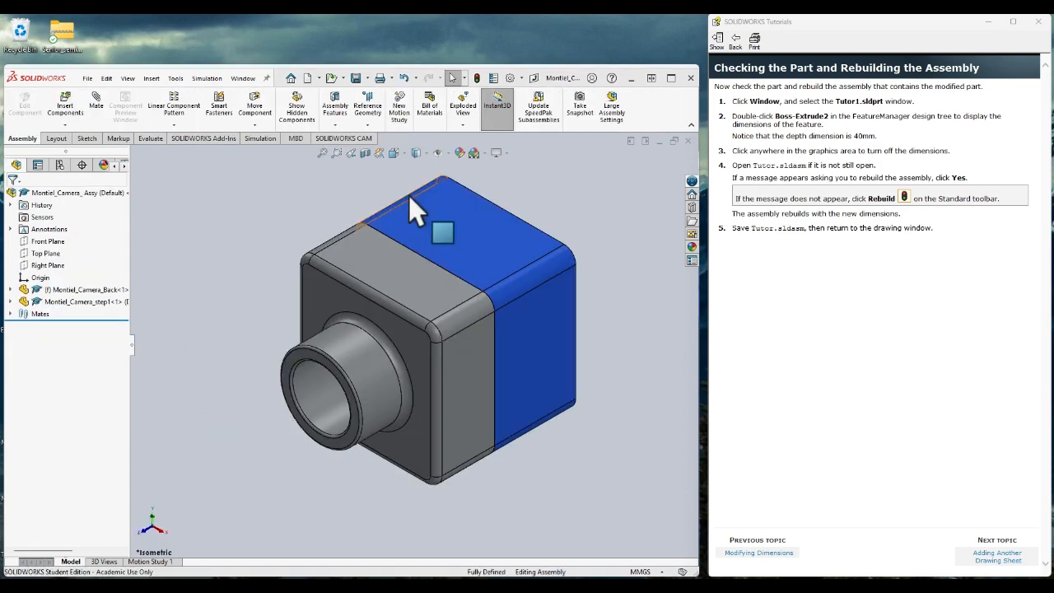
- Following the tutorial's Adding Another Drawing Sheet page, return to the camera drawing and add a second sheet
click(993, 562)
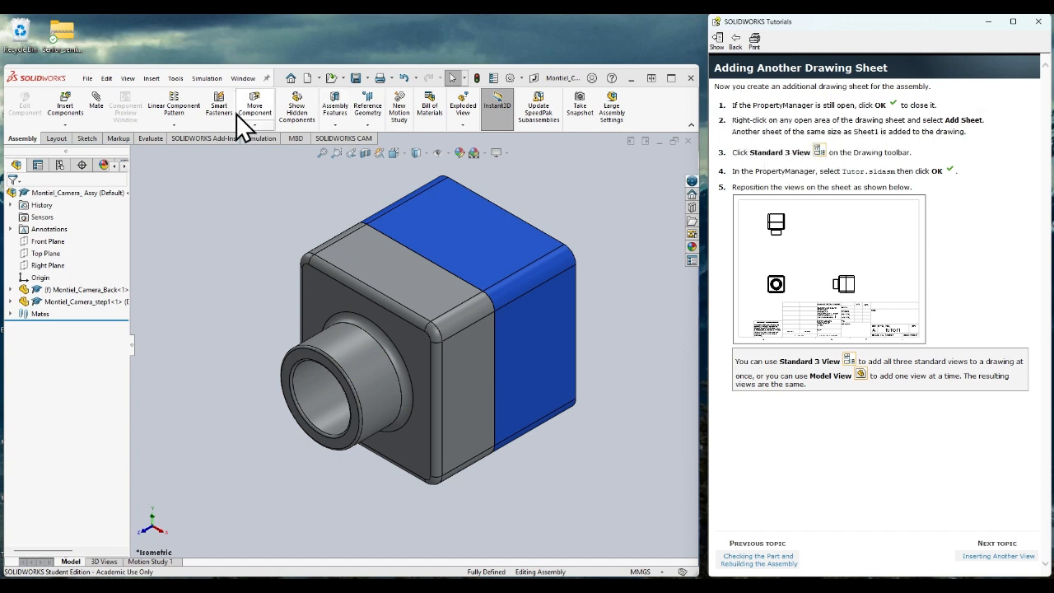
click(251, 81)
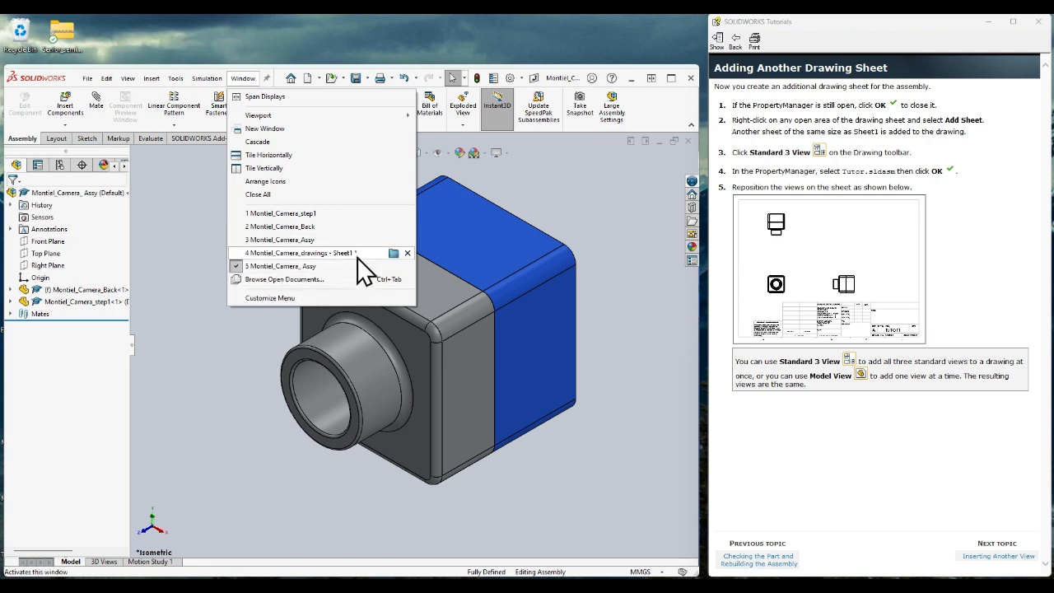
click(368, 253)
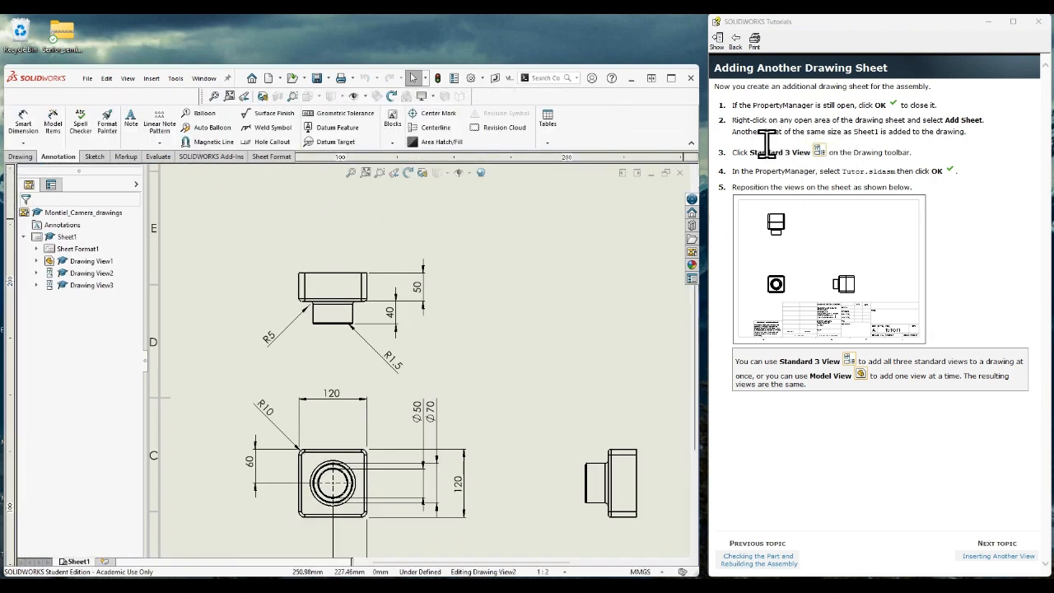
right_click(515, 241)
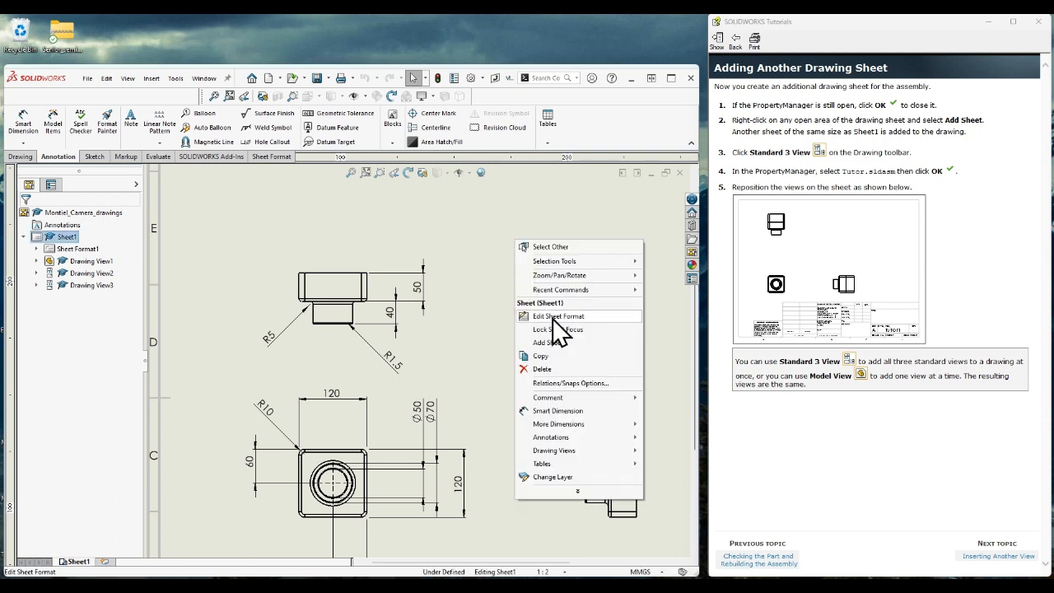
click(568, 344)
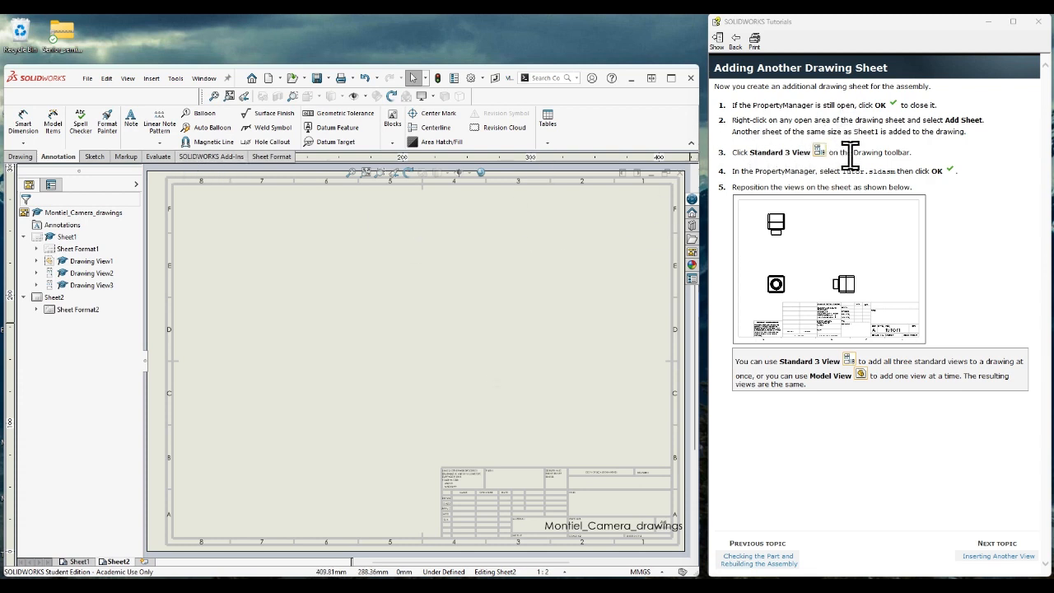
- Insert the Standard 3 View set of the camera assembly on the new sheet
click(31, 158)
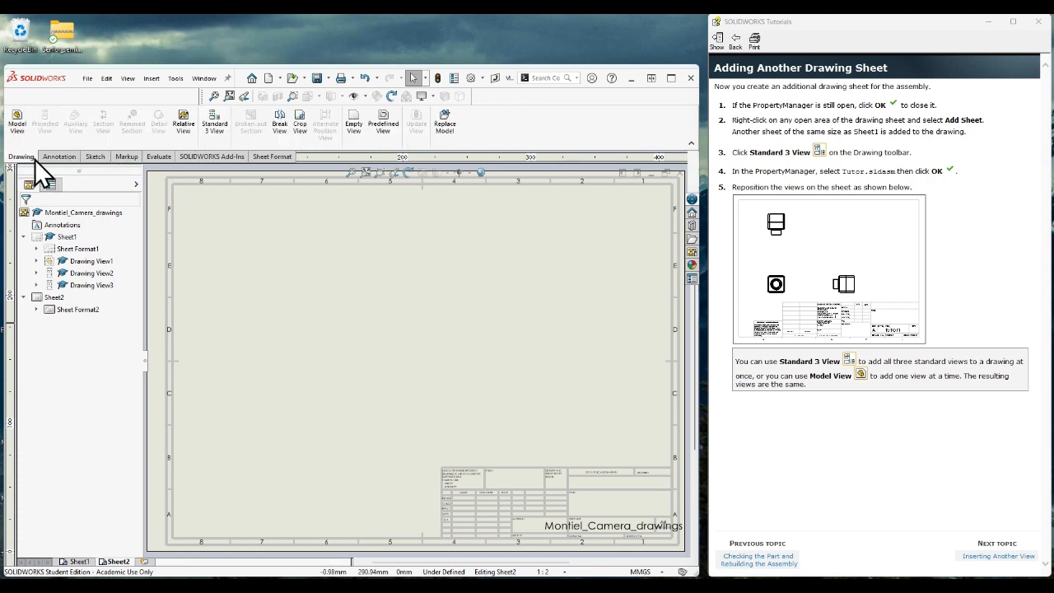
click(218, 129)
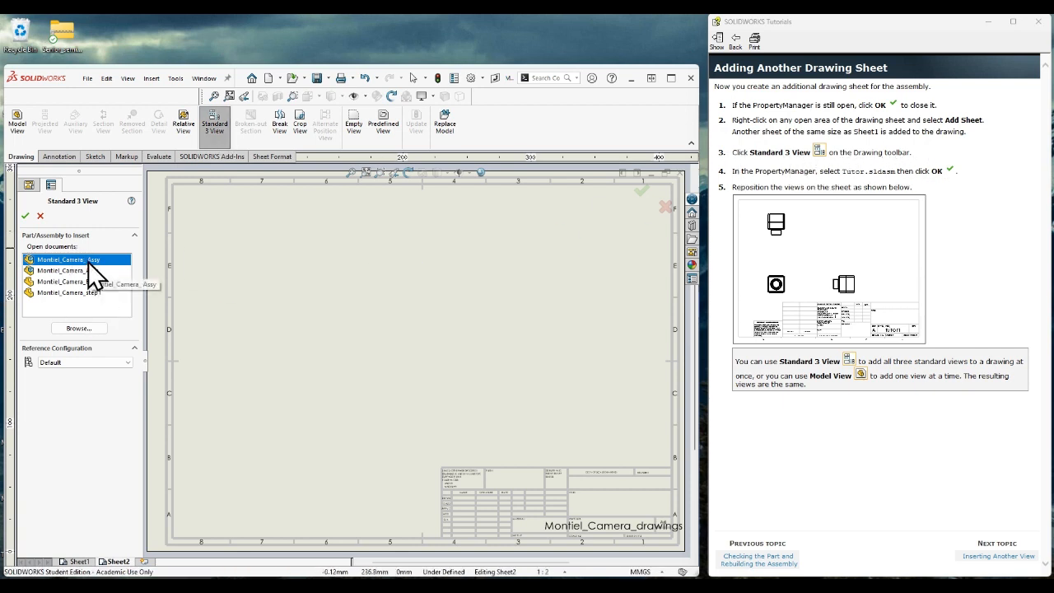
click(28, 217)
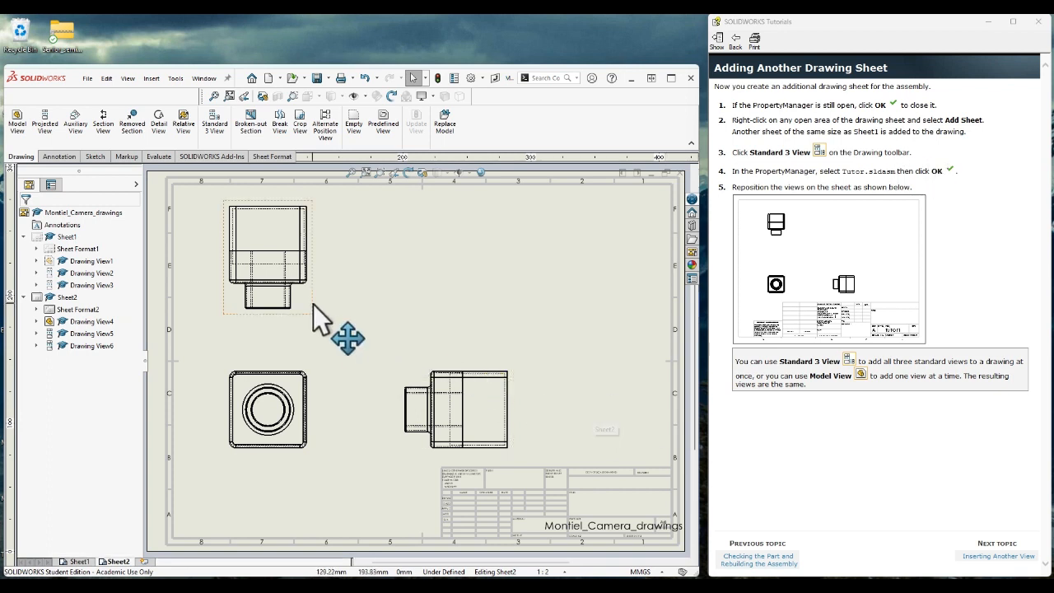
- Move the front view on Sheet2 slightly up and to the right and set its display style to Hidden Lines Removed
click(310, 371)
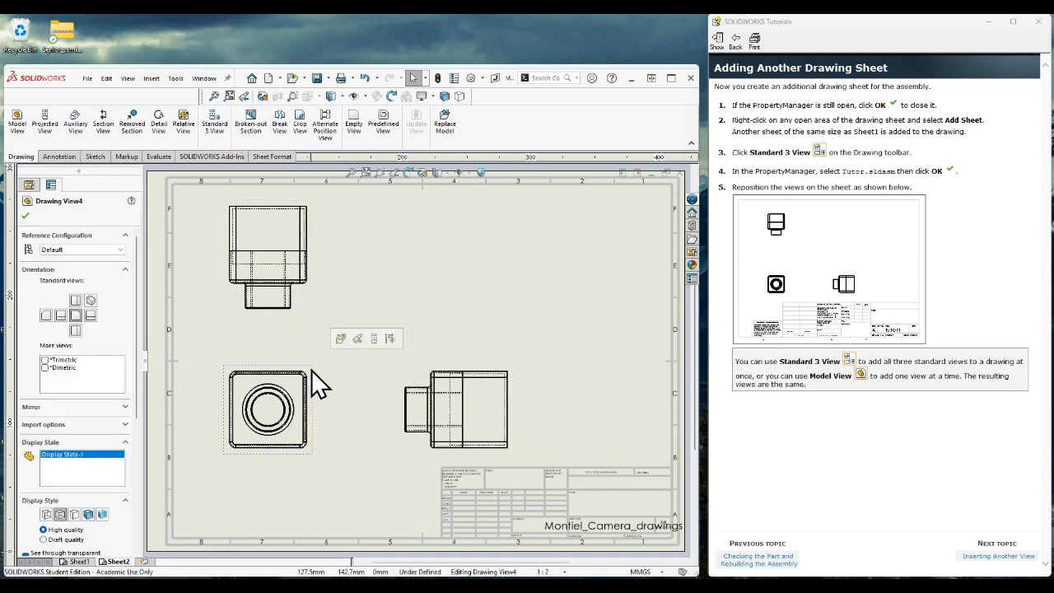
click(390, 468)
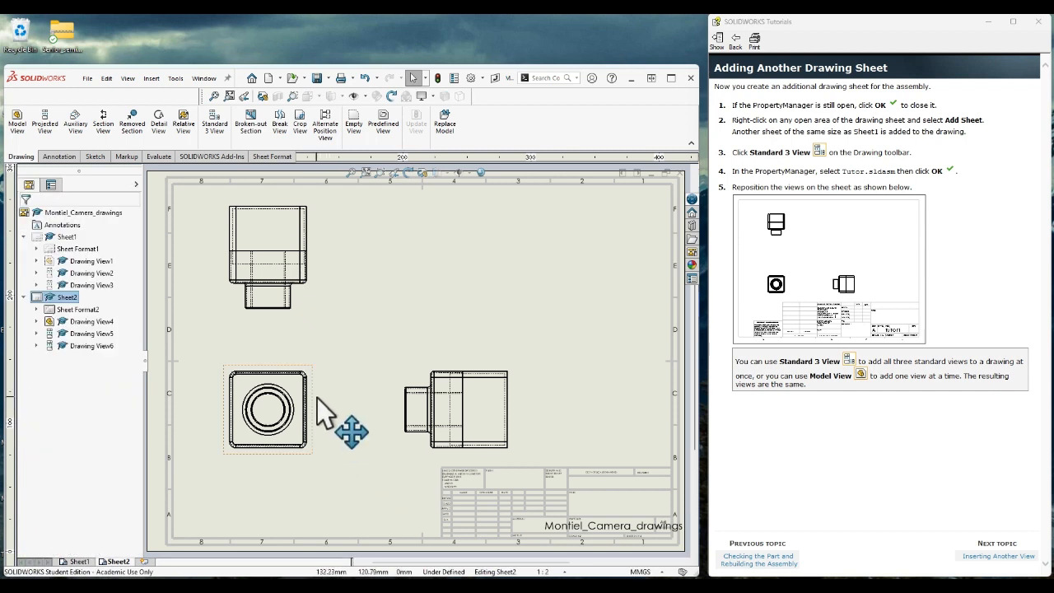
drag(317, 397, 328, 389)
scroll(97, 426, down, 5)
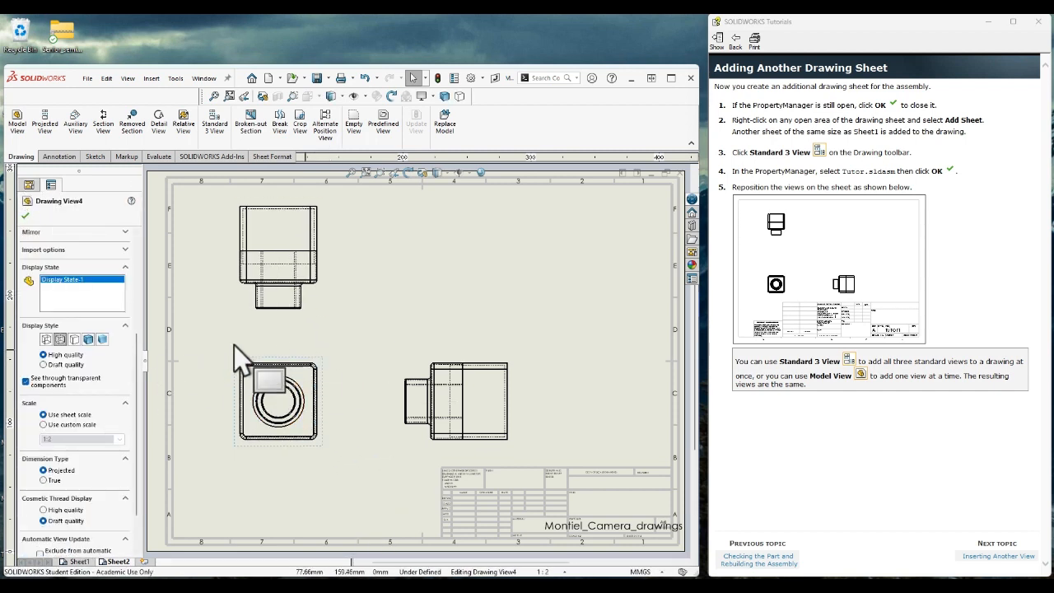
click(75, 340)
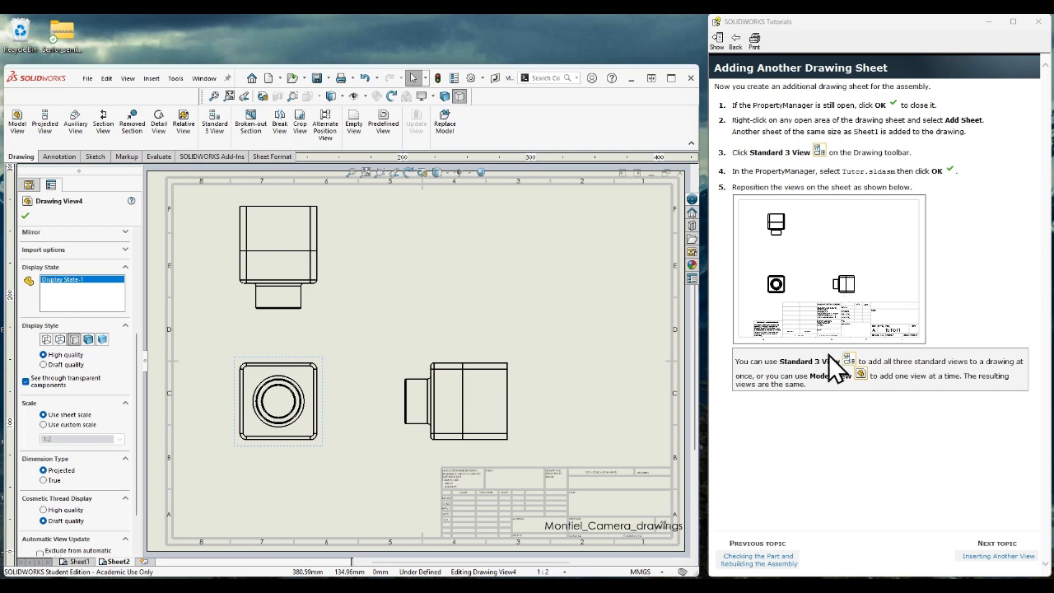
- Give the front view on Sheet2 a smaller custom scale instead of the sheet scale
mouse_move(841, 286)
mouse_down()
mouse_move(382, 399)
mouse_move(594, 285)
mouse_up()
scroll(104, 364, down, 2)
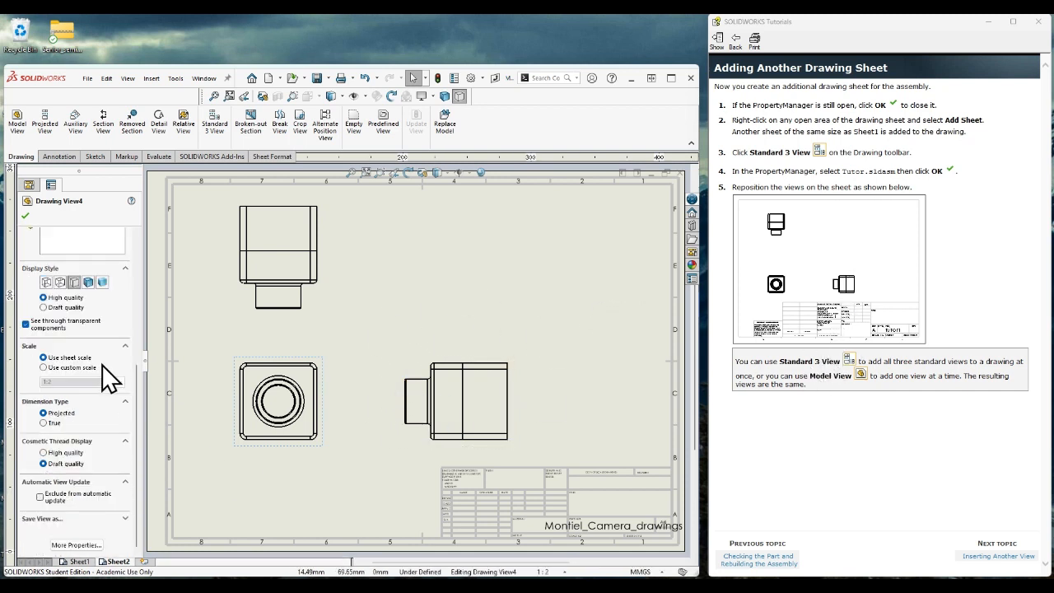
click(43, 367)
click(62, 383)
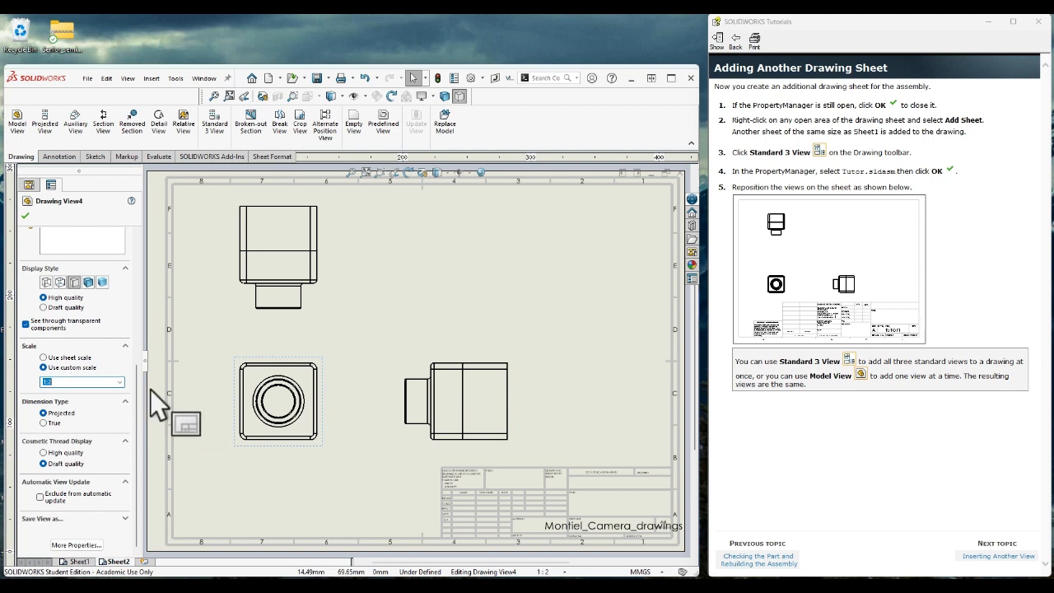
click(92, 382)
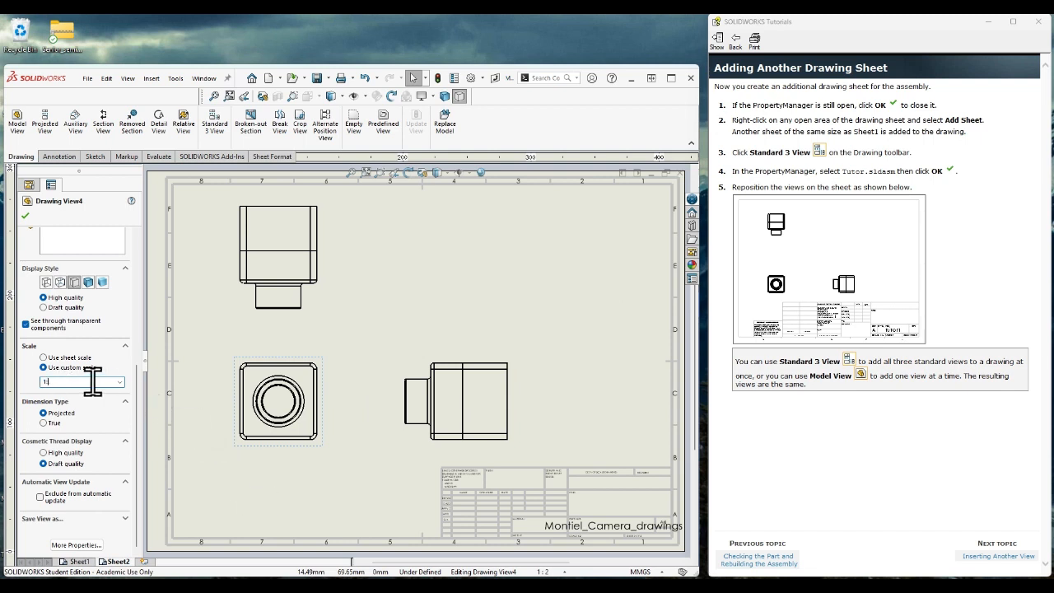
key(Return)
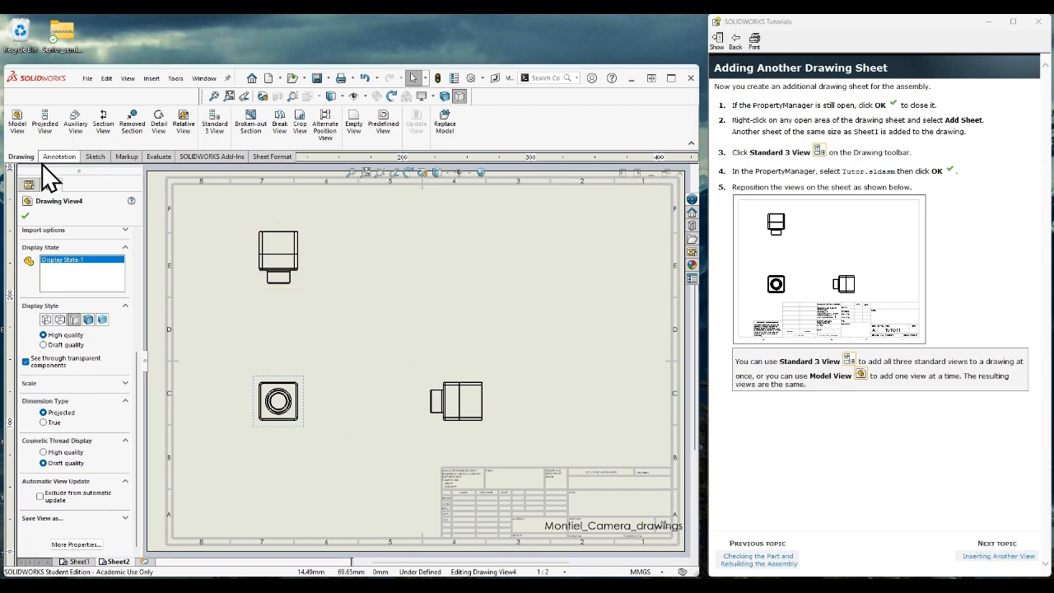
click(26, 216)
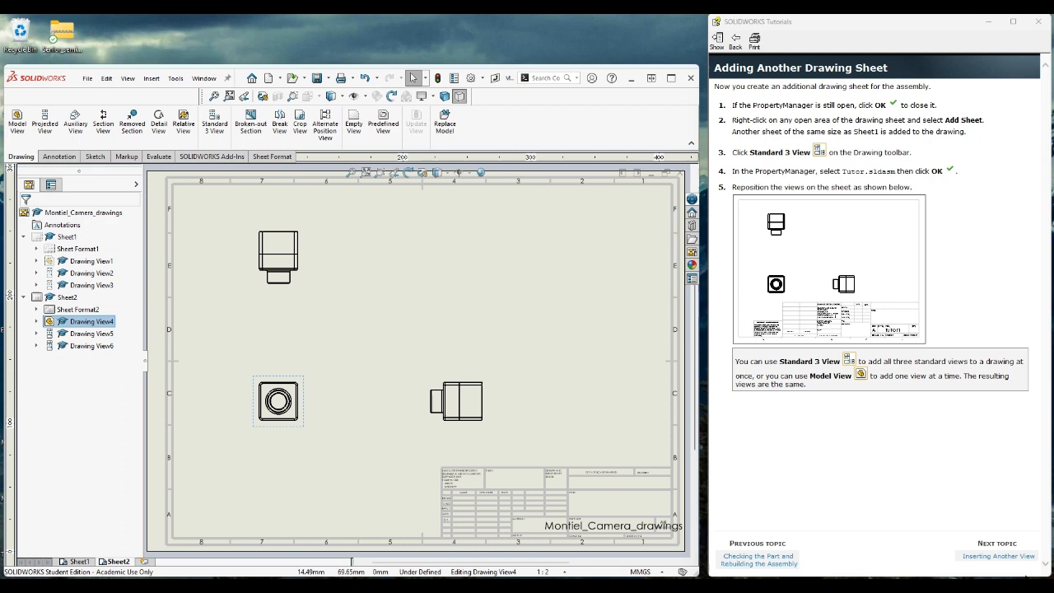
- Insert an isometric model view of the camera assembly, Shaded With Edges, above the side view on Sheet2, and continue to the tutorial's printing page
click(1025, 557)
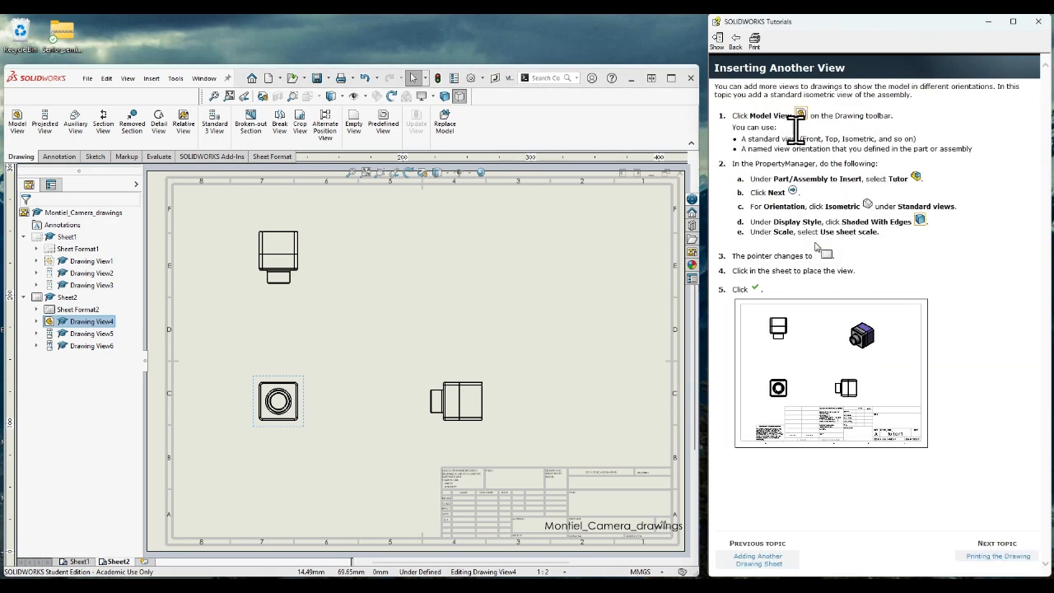
click(21, 155)
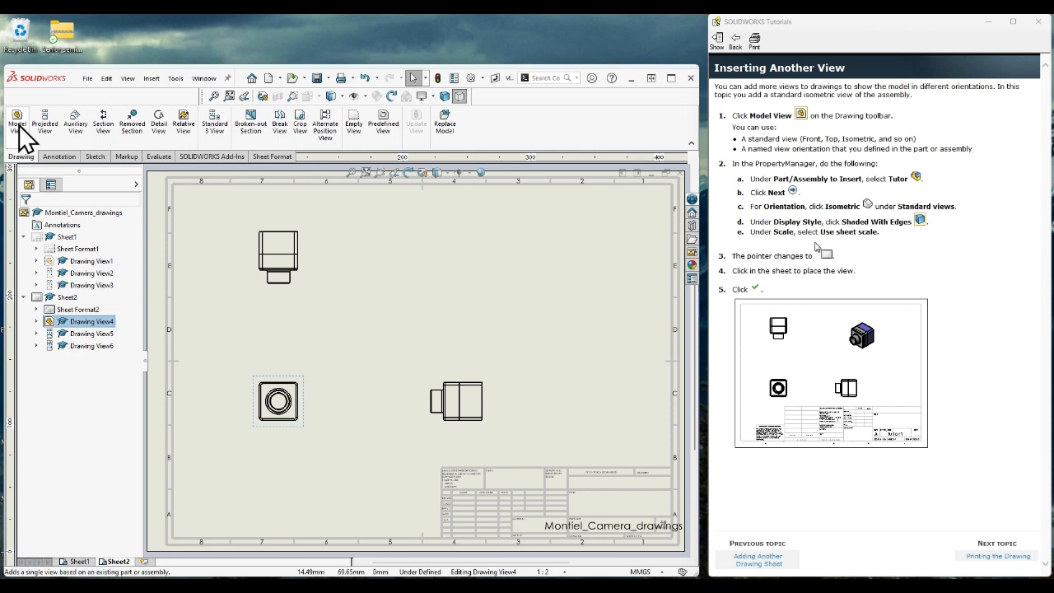
click(18, 121)
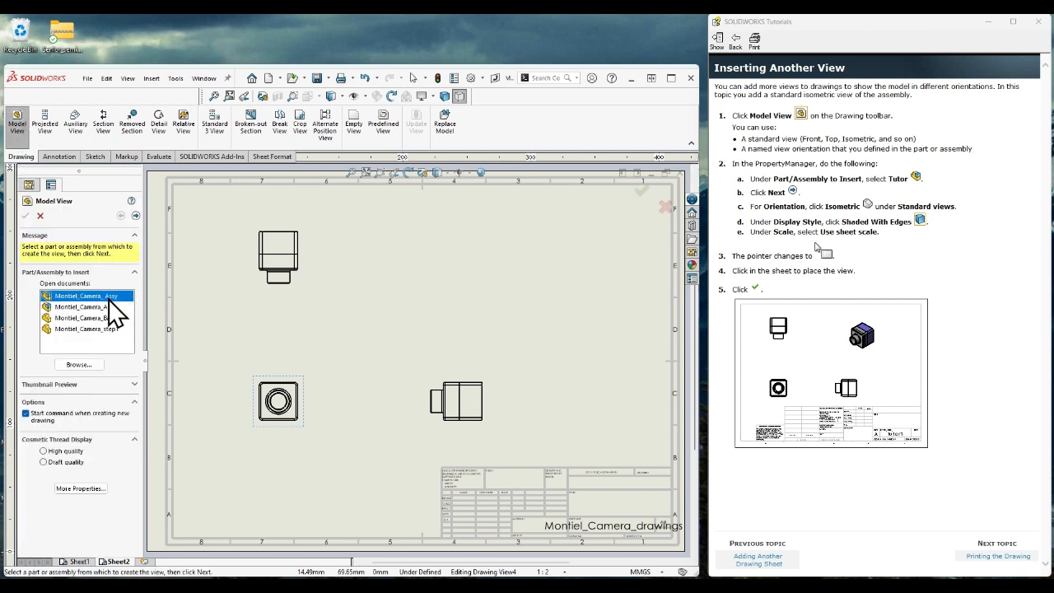
click(136, 215)
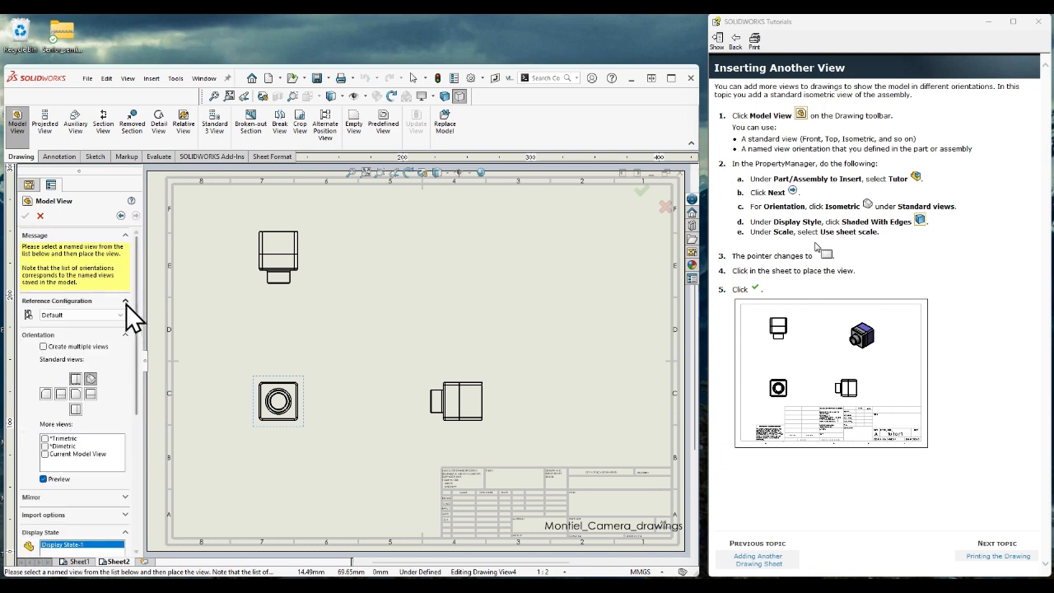
click(91, 380)
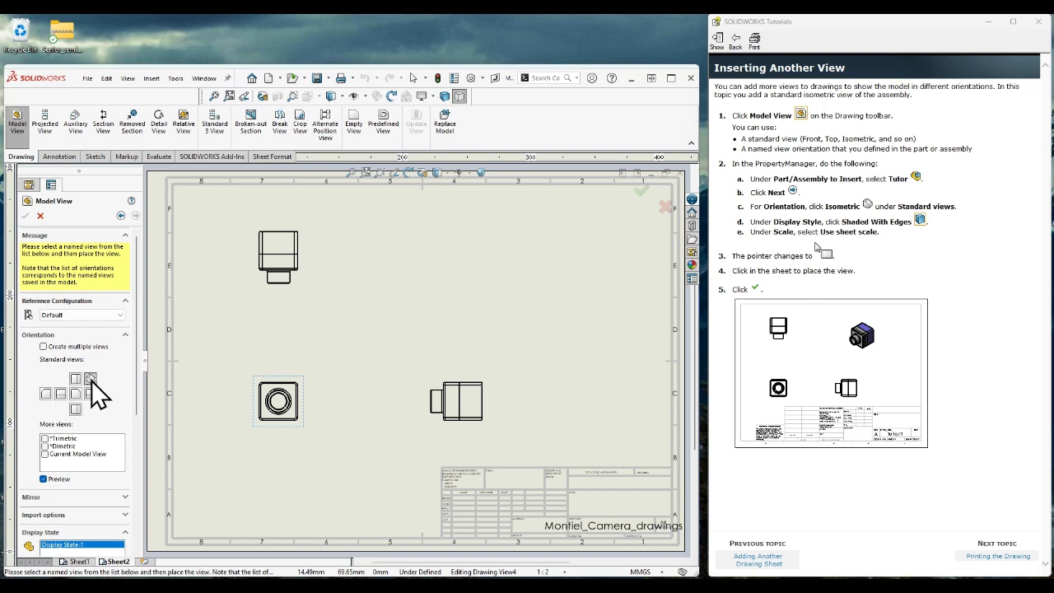
scroll(93, 395, down, 3)
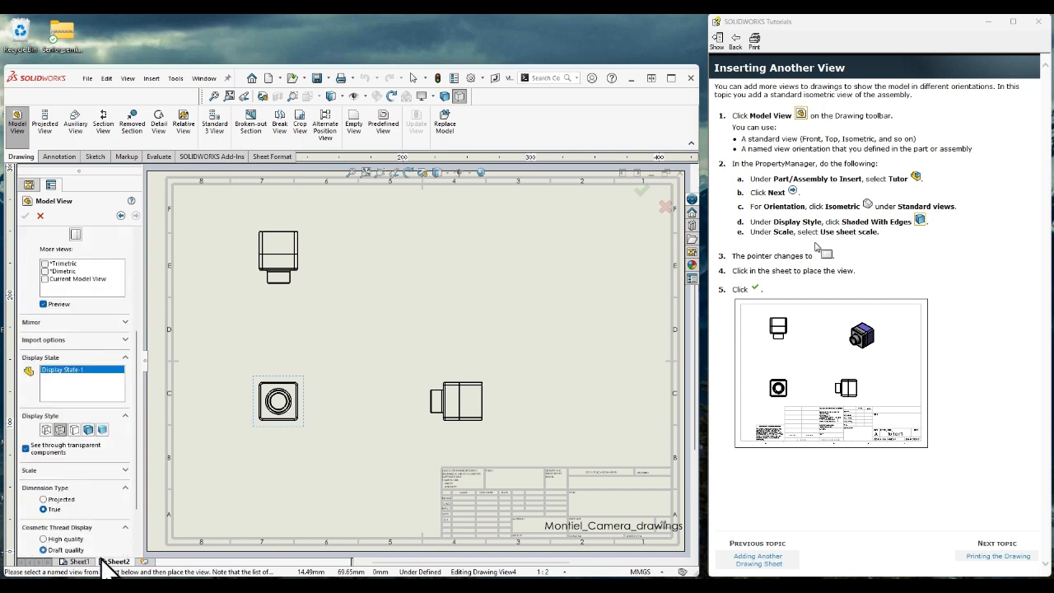
click(88, 429)
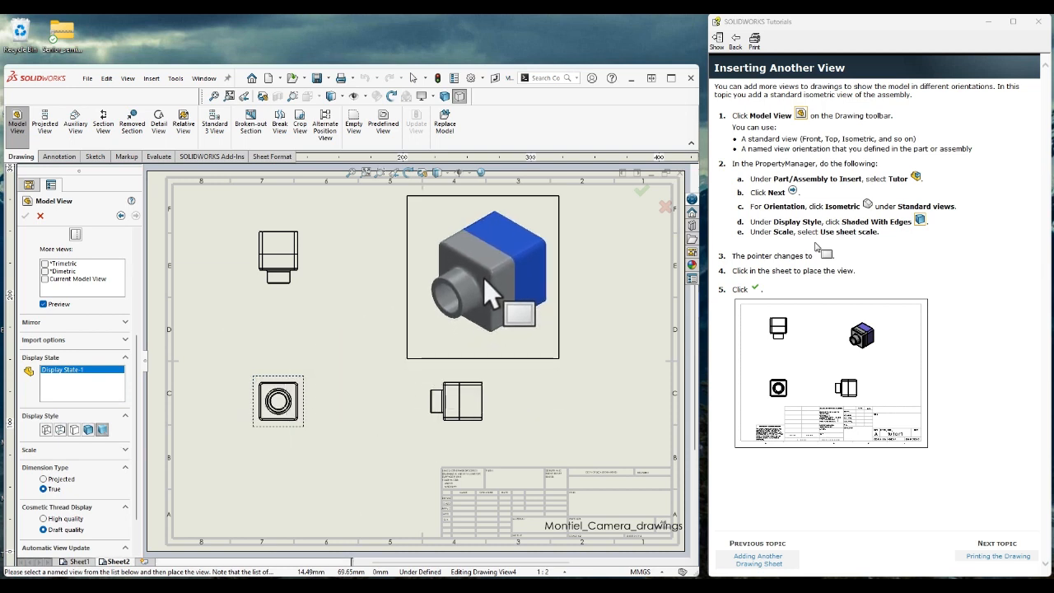
click(87, 430)
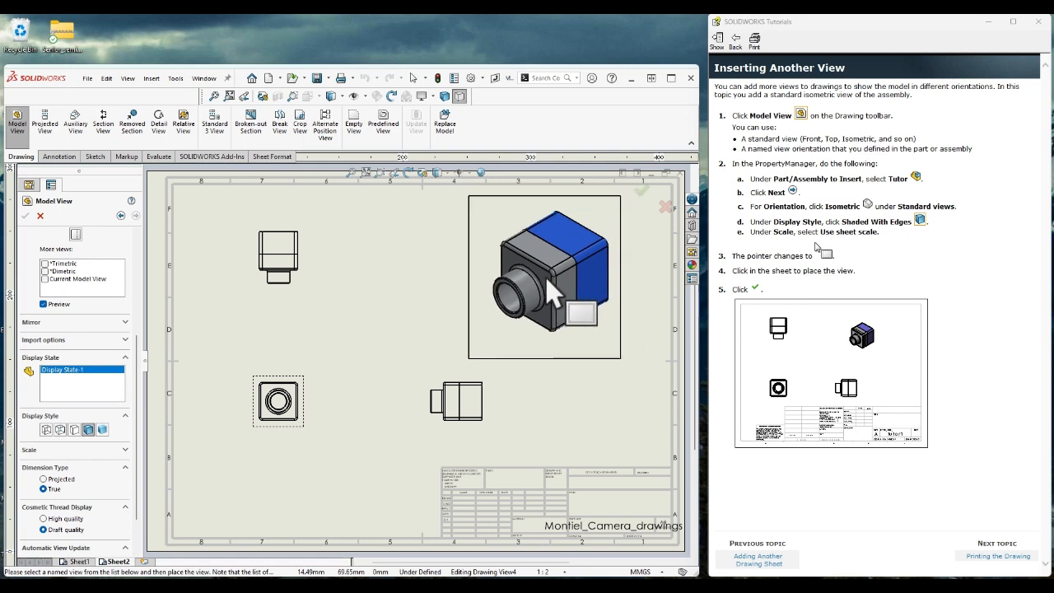
click(548, 280)
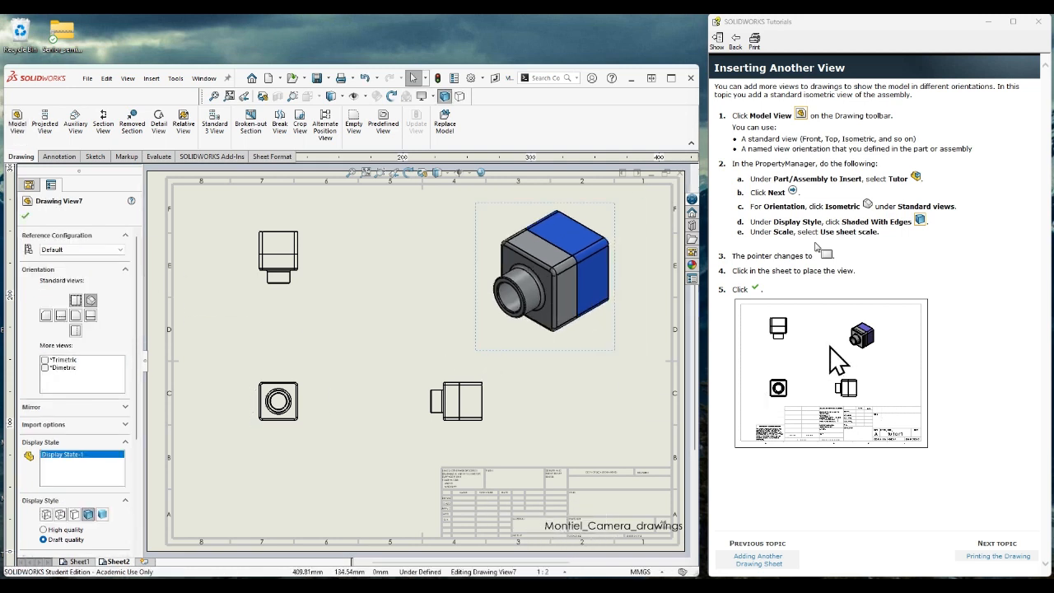
click(26, 215)
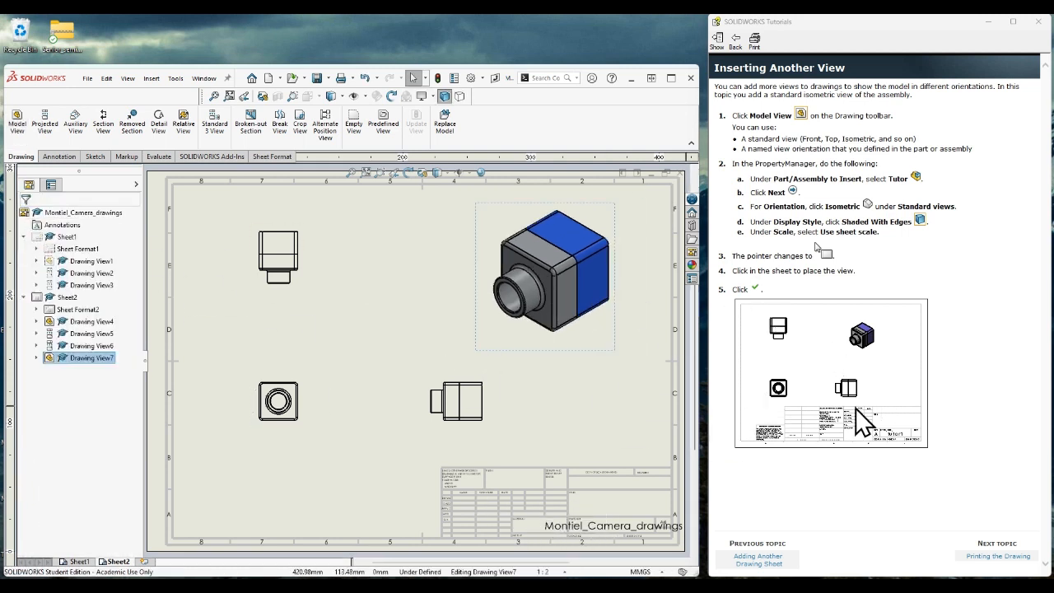
click(996, 558)
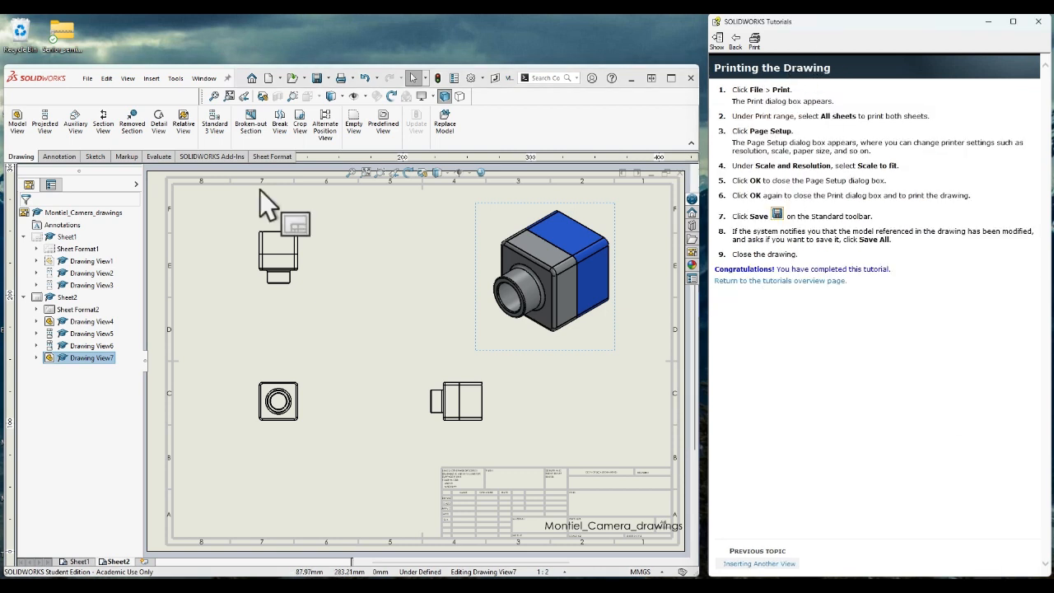
click(87, 79)
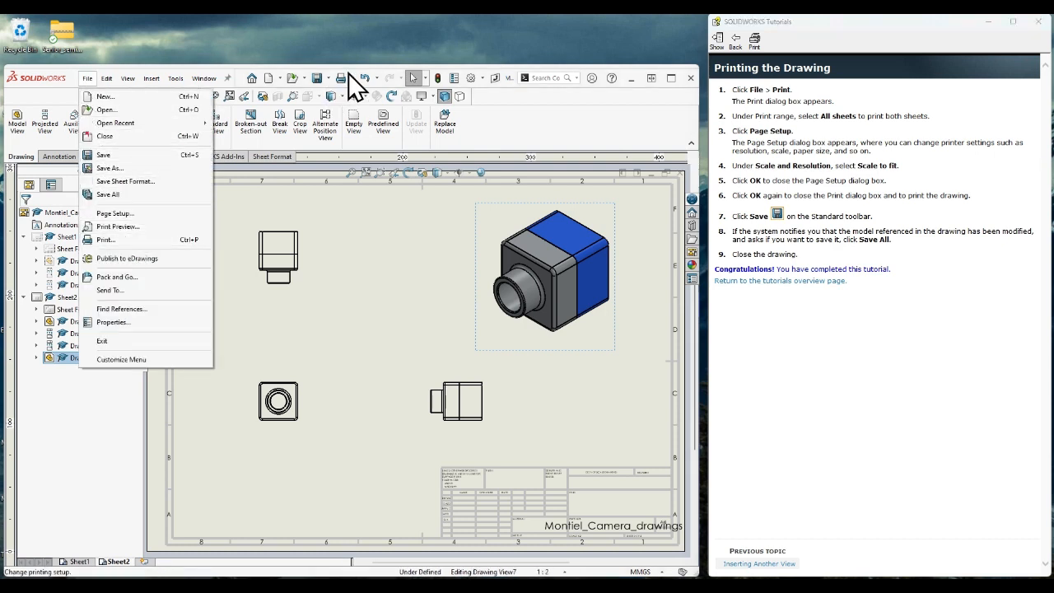
click(134, 240)
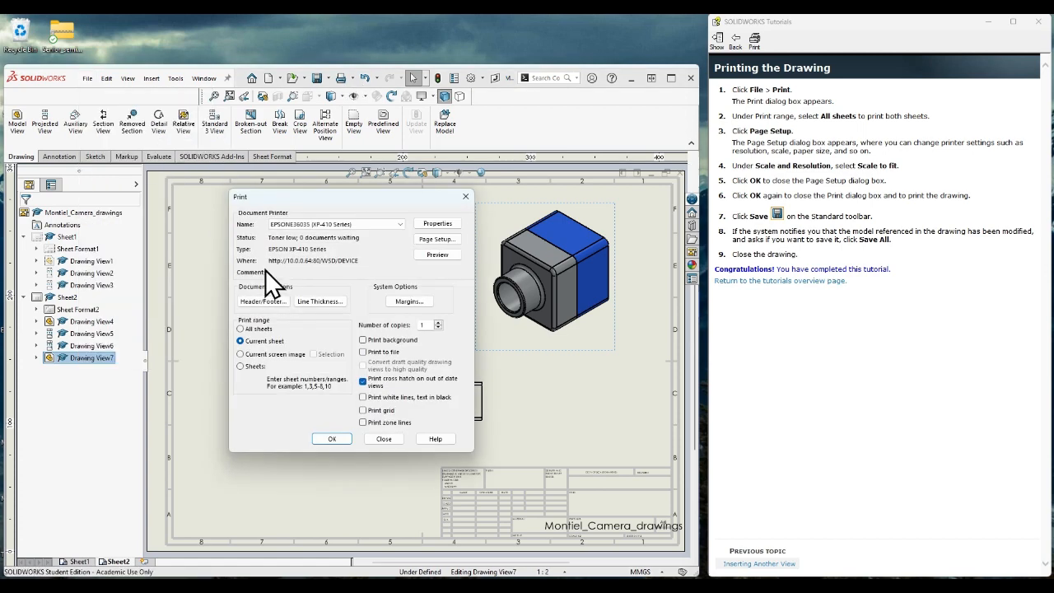
click(383, 438)
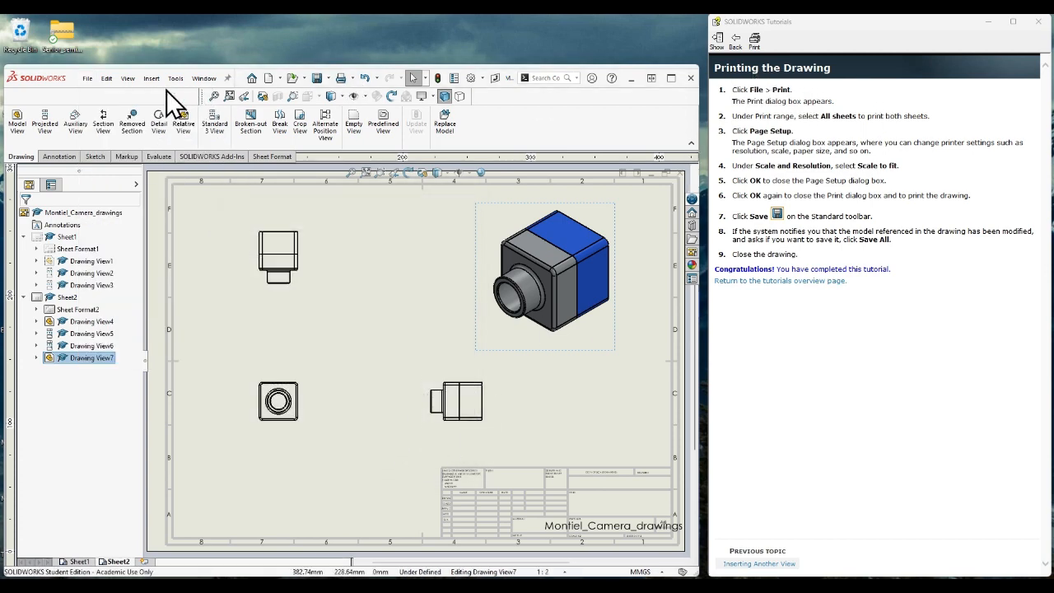
- Set the drawing's print range to all sheets and its page setup scaling to Scale to fit
click(87, 78)
click(95, 240)
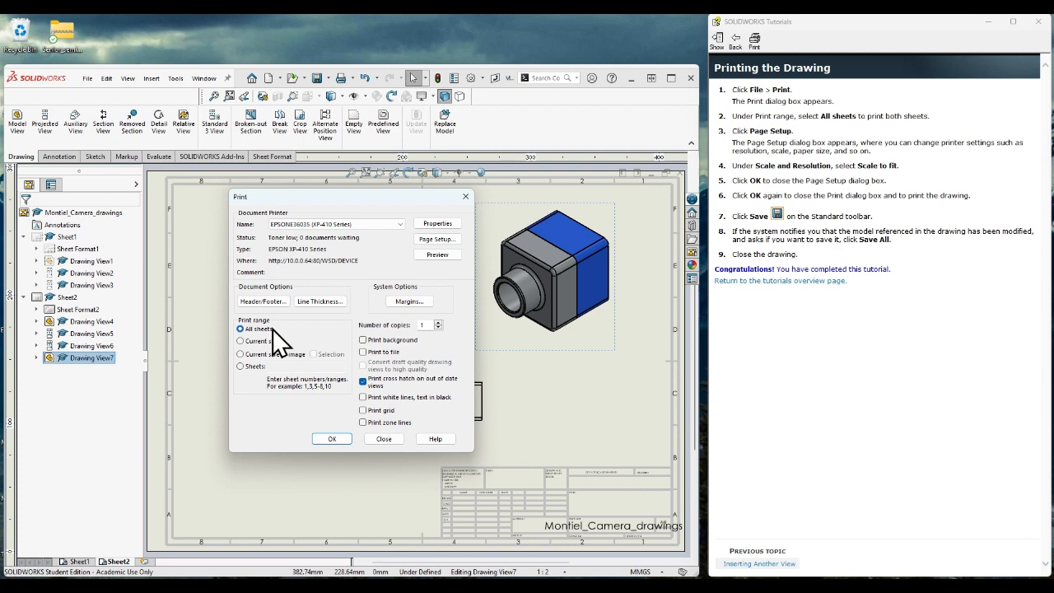
click(425, 238)
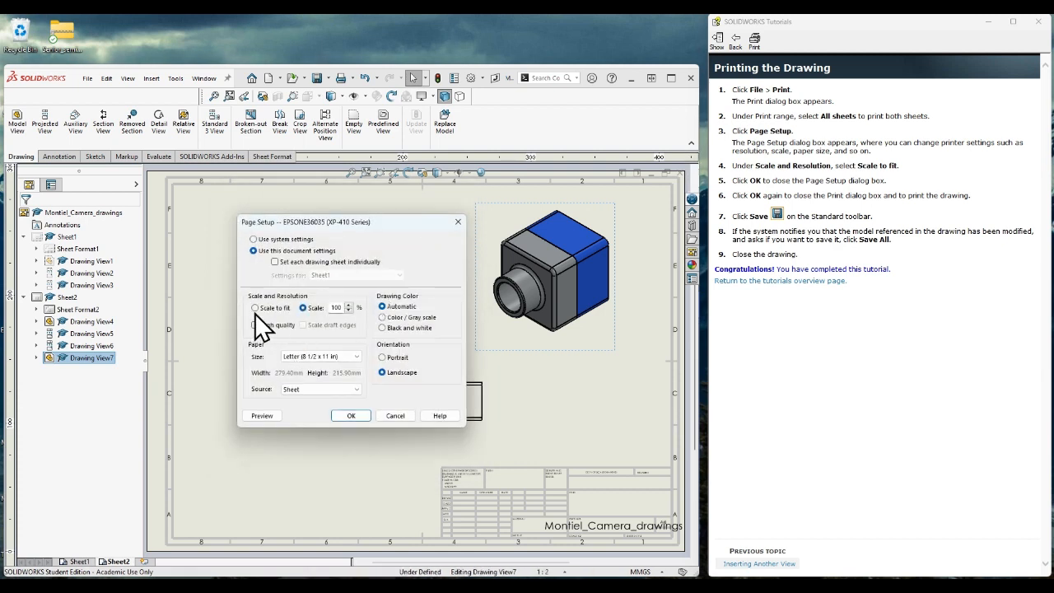
click(254, 308)
click(350, 415)
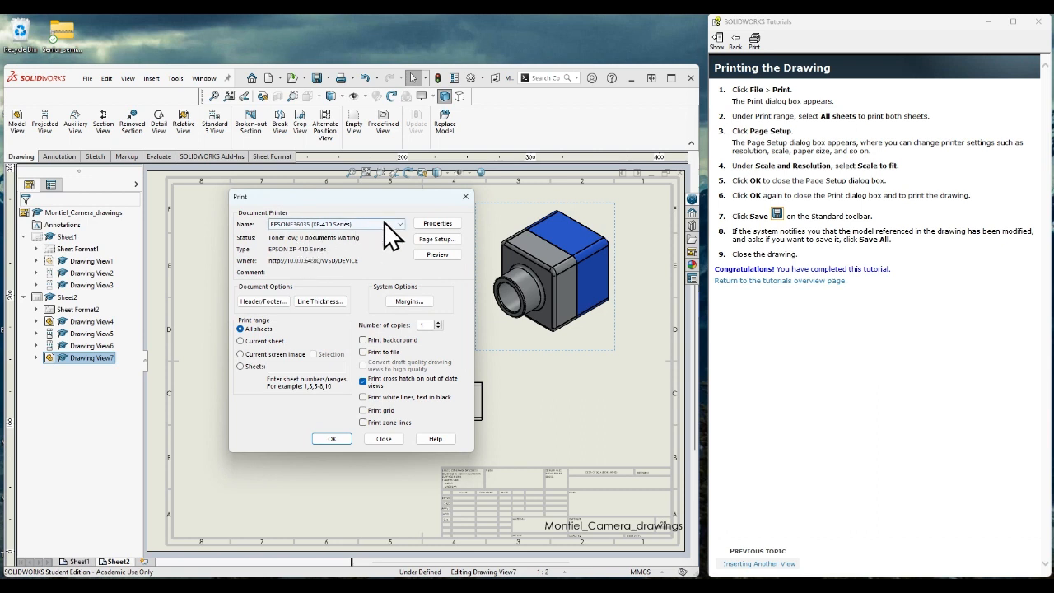
- Check the available printers, keep the EPSON XP-410 Series selected, and leave the print setup without printing
click(401, 223)
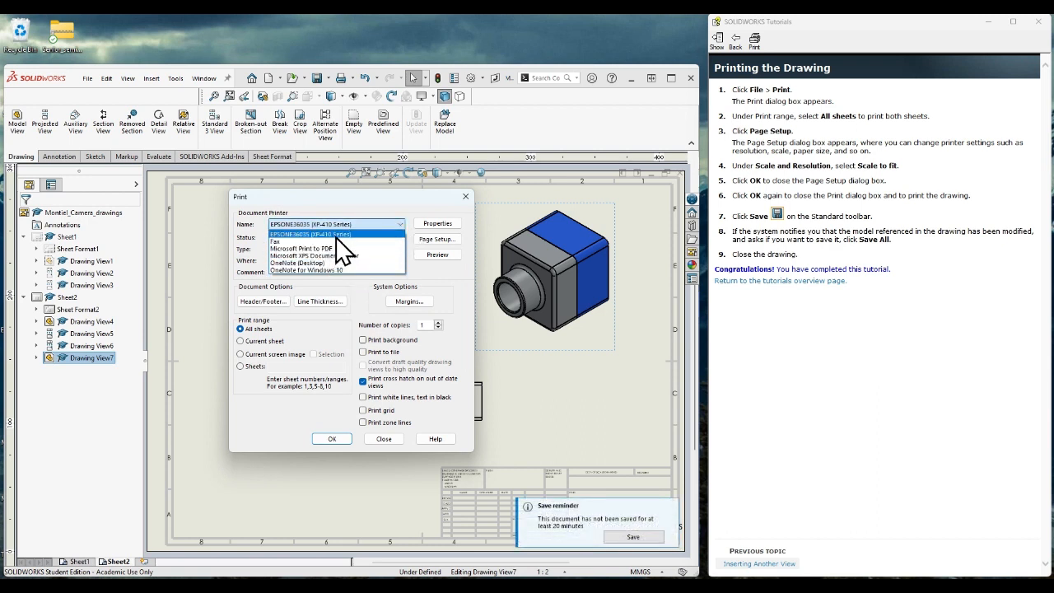
click(360, 234)
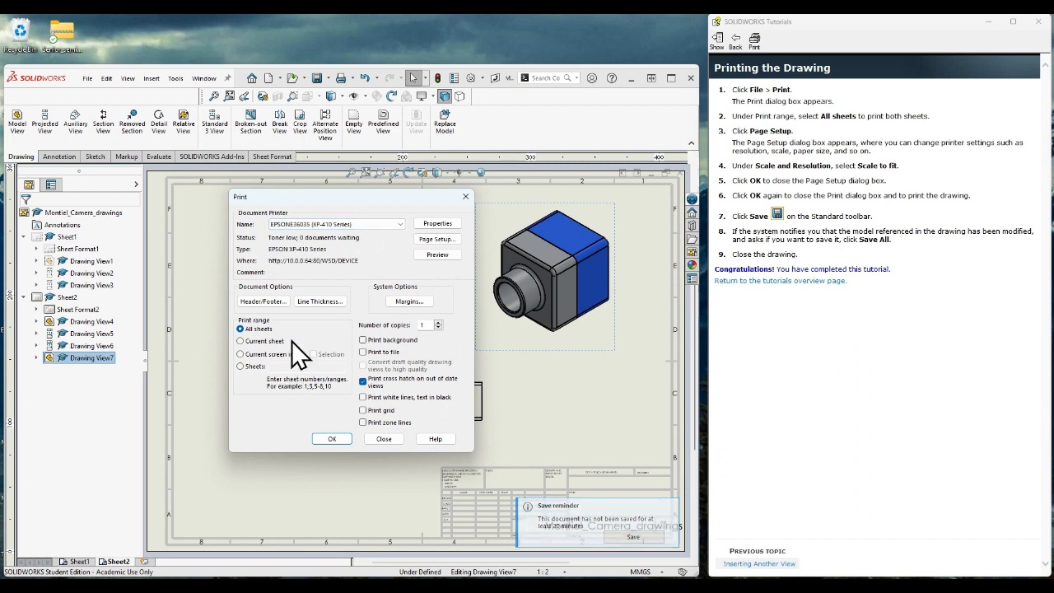
click(385, 439)
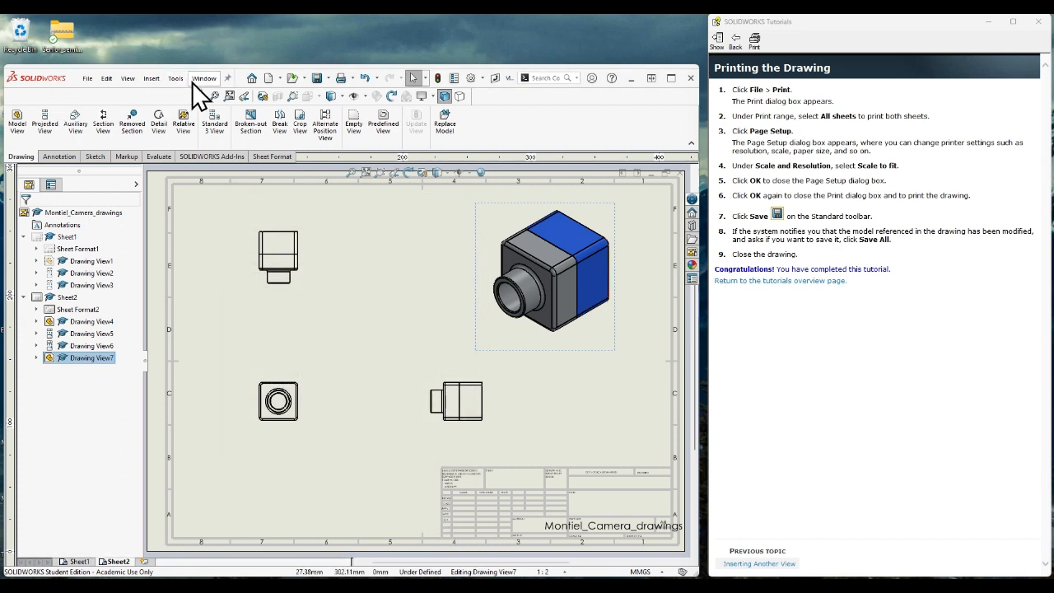
- Save the drawing as a new SOLIDWORKS Drawing file in the SW Lesson 3 Drawings folder, appending "assy" to its current name
click(88, 78)
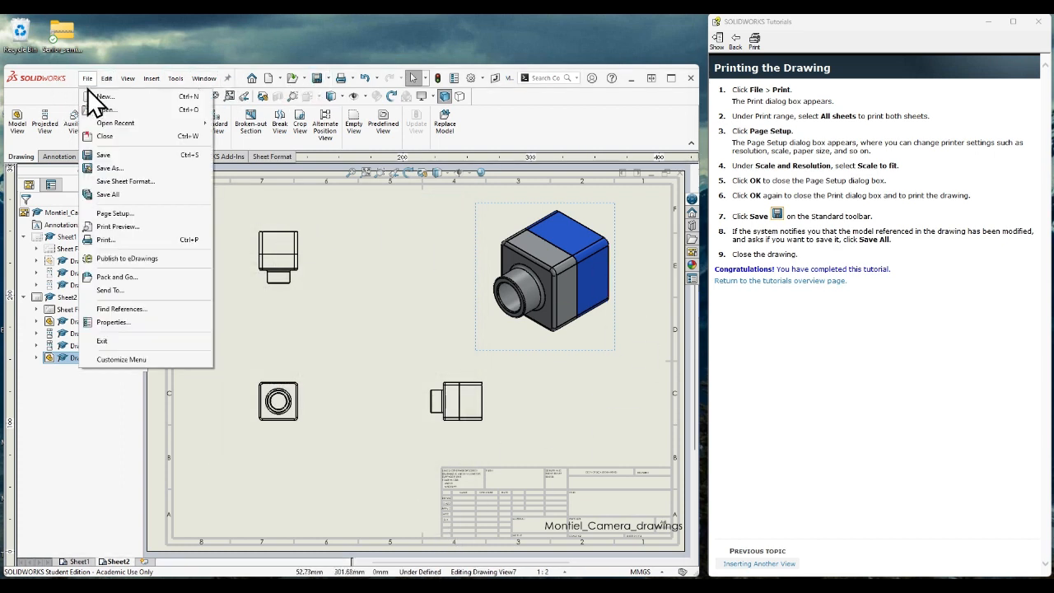
click(124, 167)
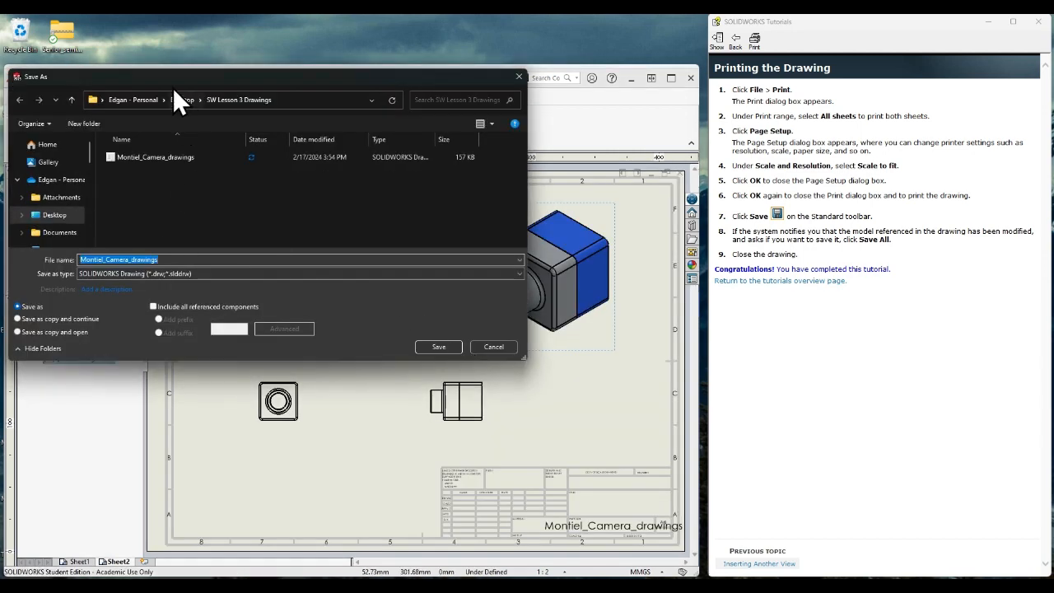
click(172, 257)
text(assy)
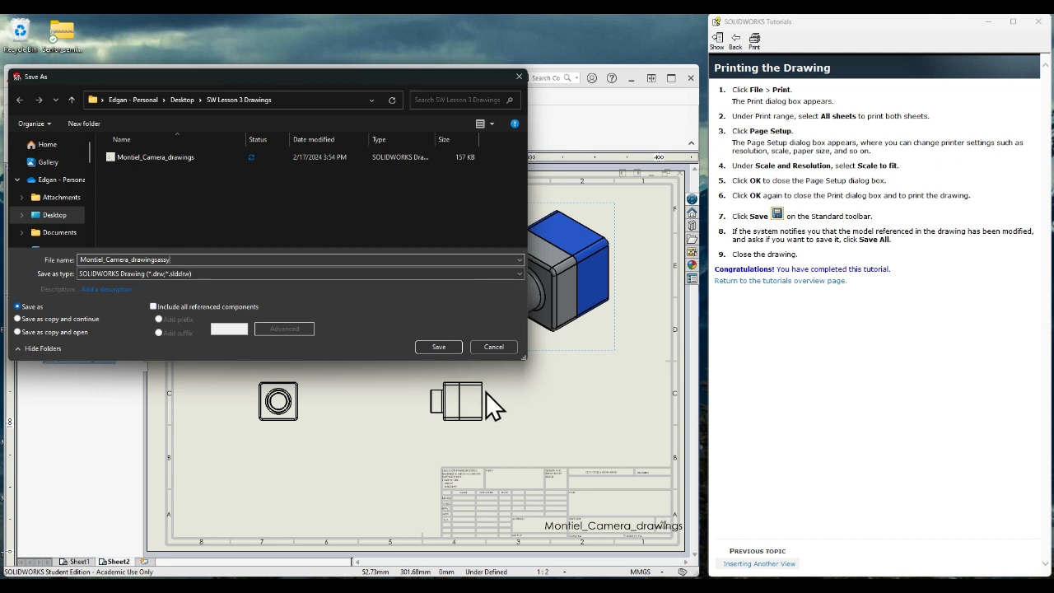
click(456, 349)
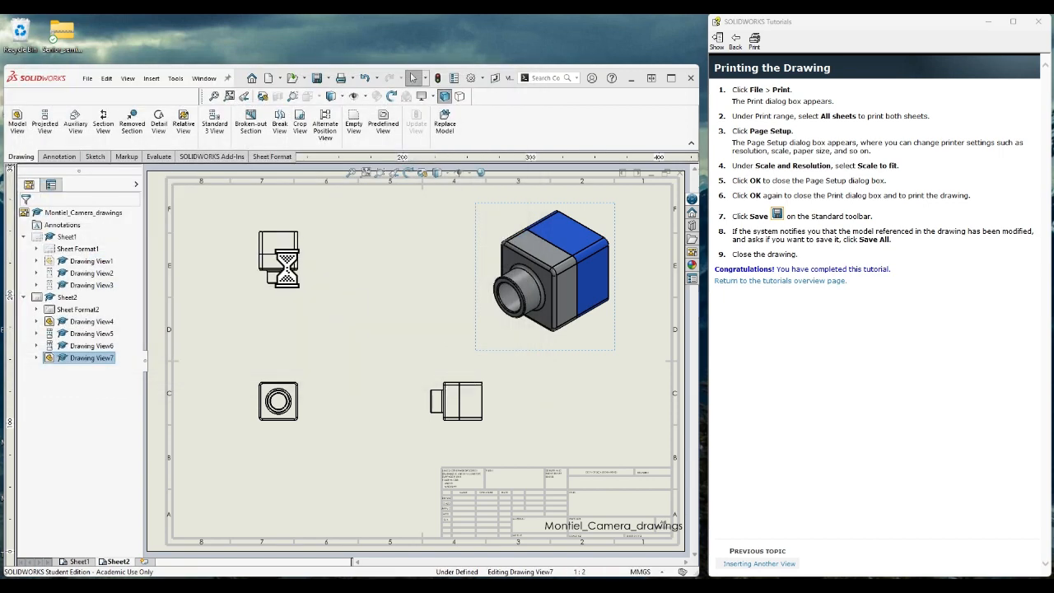
- Export the Sheet2 drawing as a JPEG image to the SW Lesson 3 Drawings folder, keeping the drawing's file name
click(87, 78)
click(128, 169)
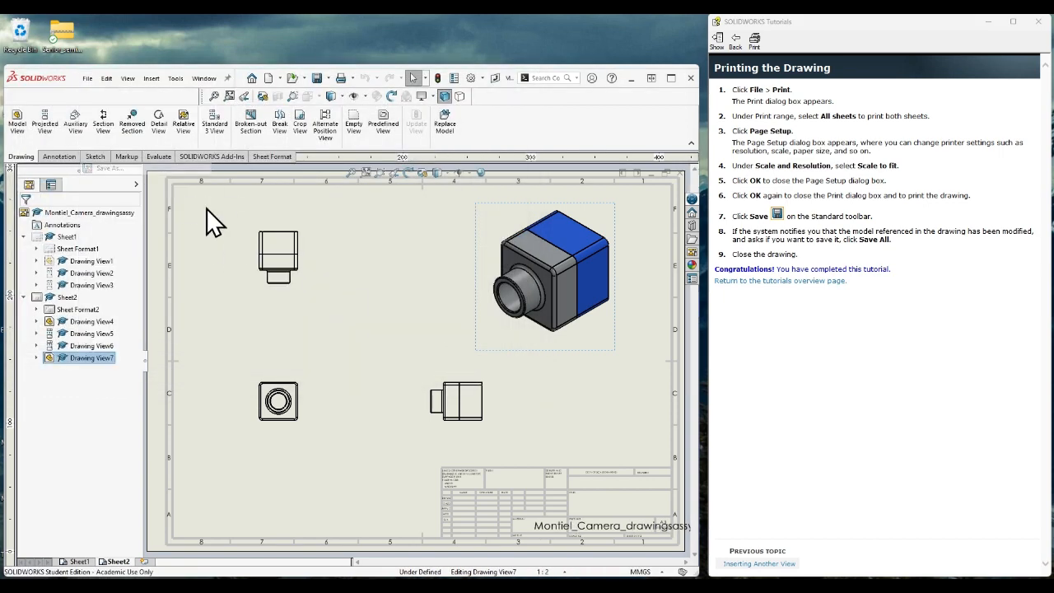
click(214, 274)
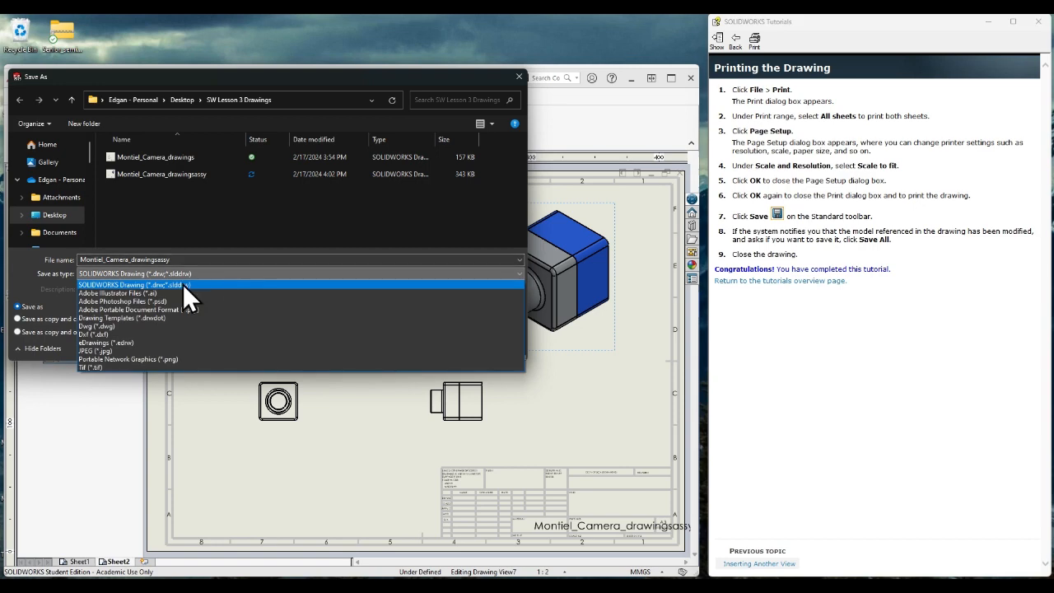
click(104, 352)
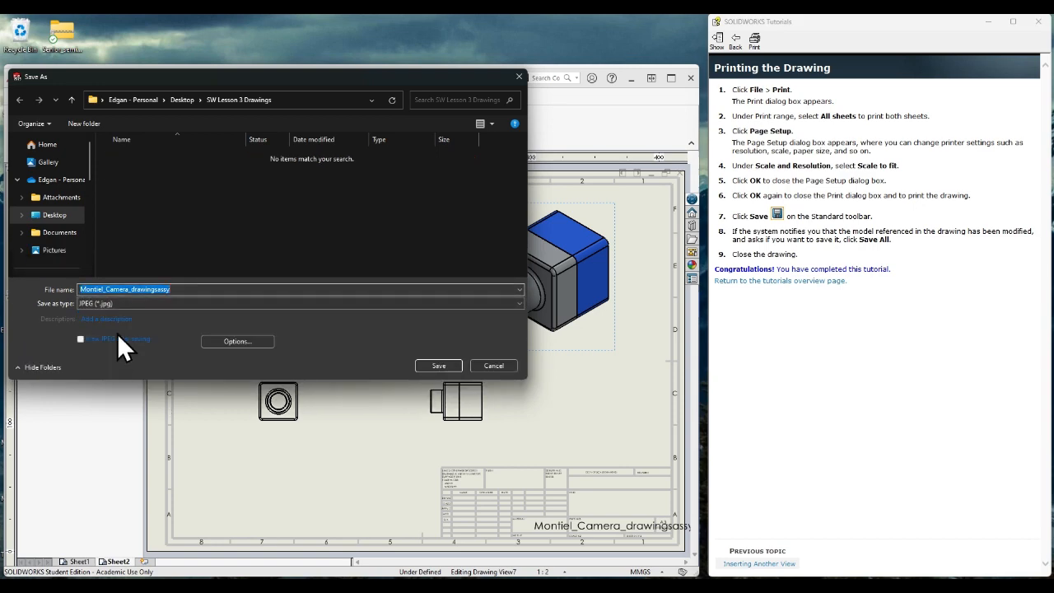
click(438, 366)
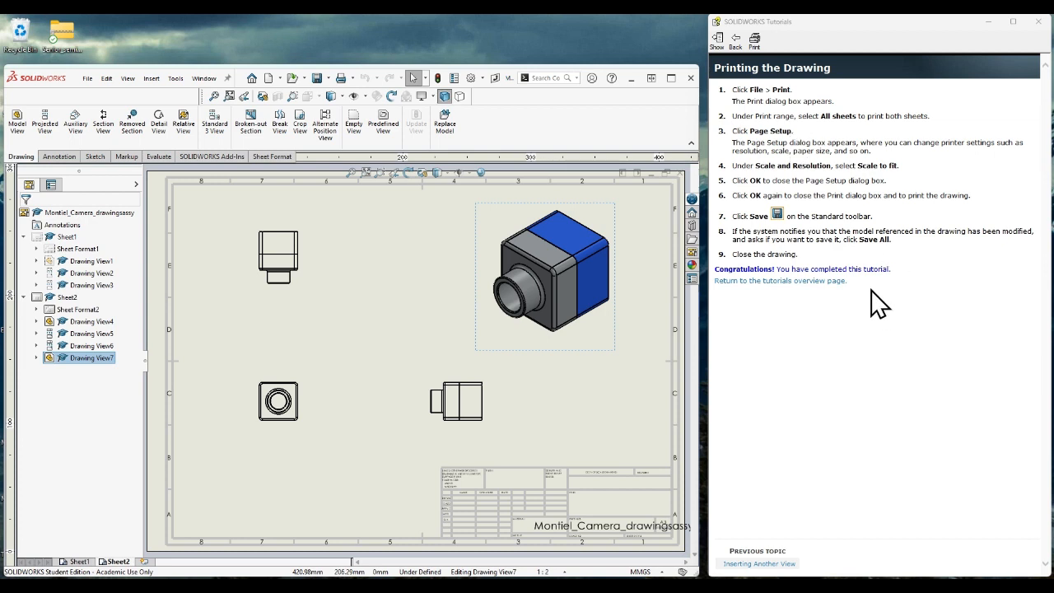
mouse_move(815, 256)
mouse_down()
mouse_move(743, 170)
mouse_move(731, 97)
mouse_up()
click(849, 445)
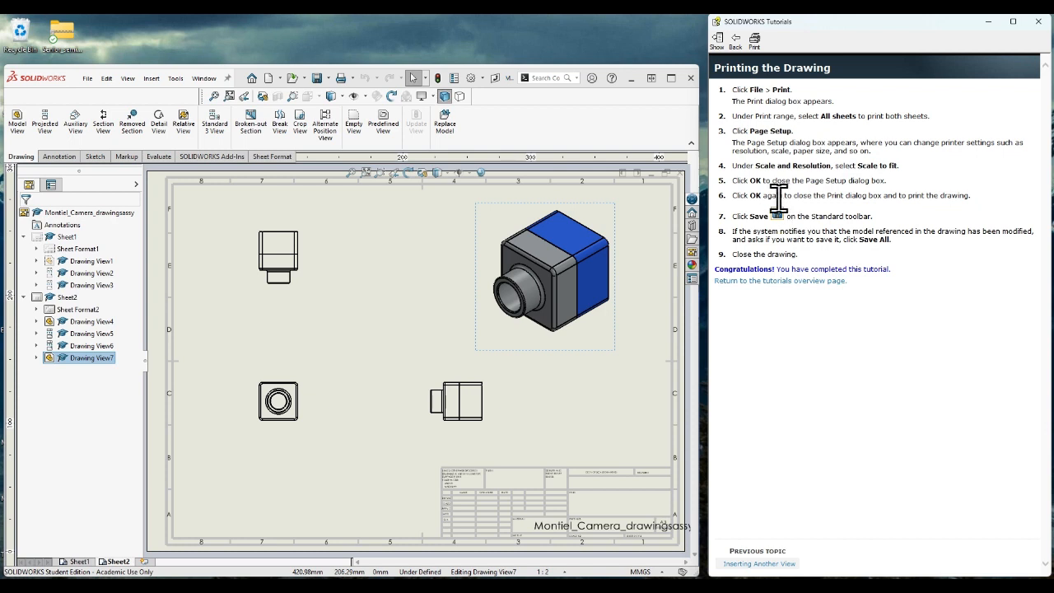